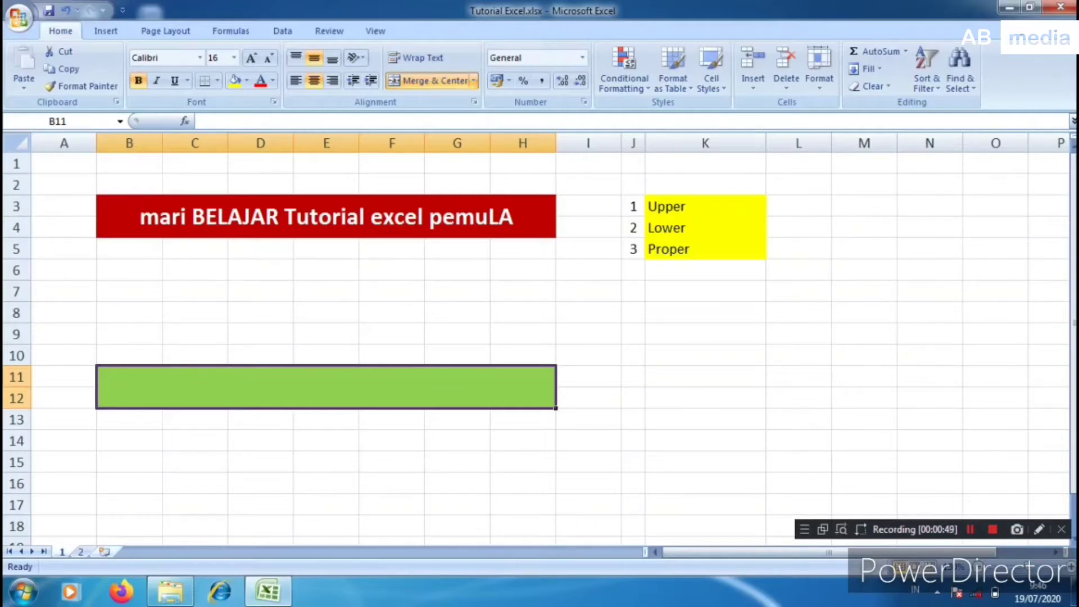
Glance at sheet 2, then on sheet 1 enter an UPPER formula in green merged cell B11 referencing the title in B3.
left_click(81, 552)
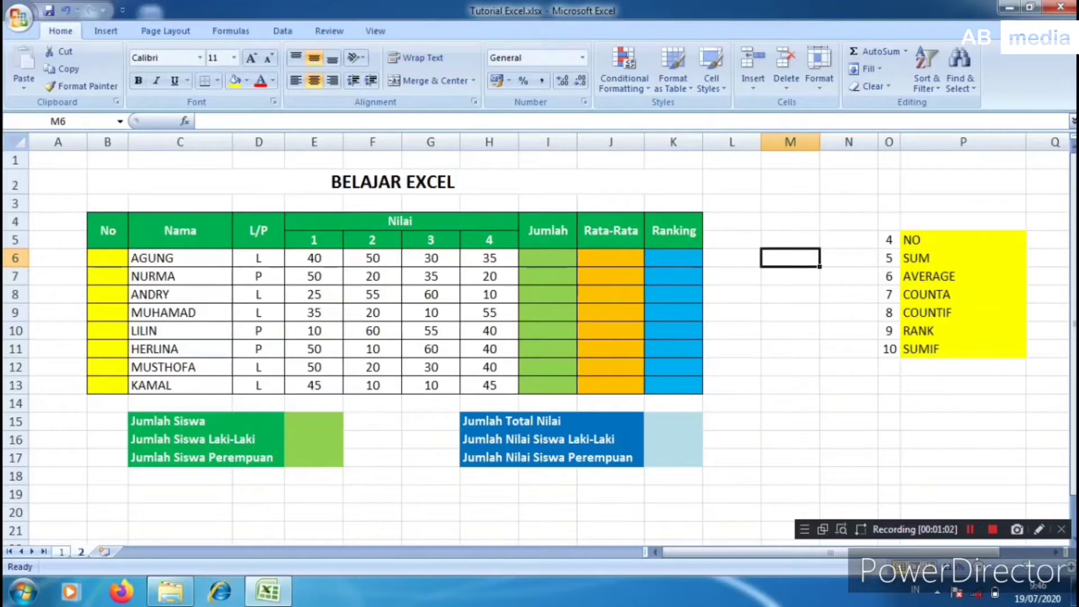
key("ctrl+Page_Up")
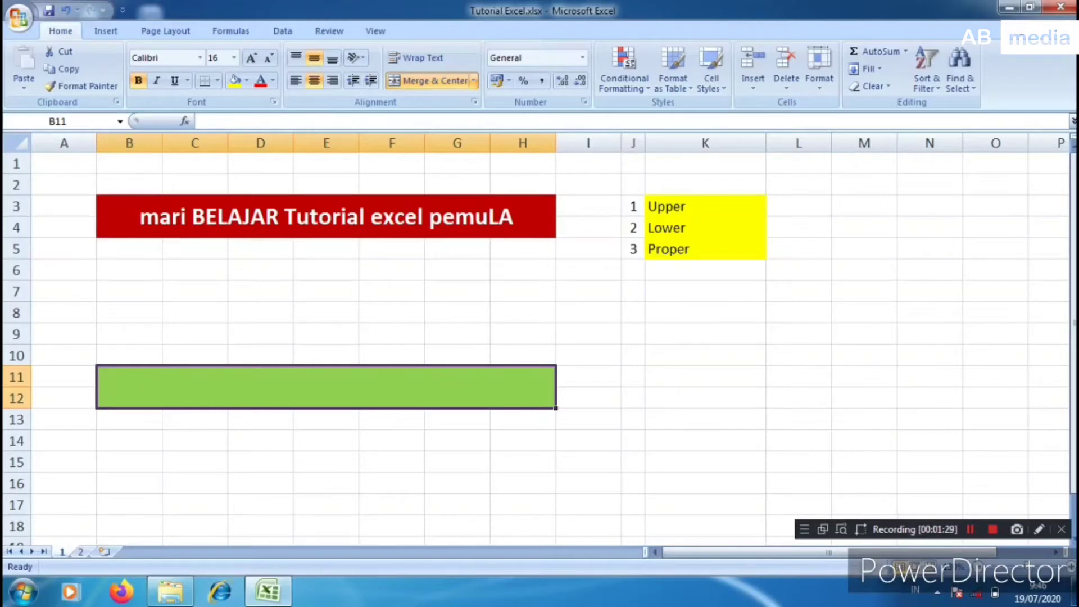
type("=")
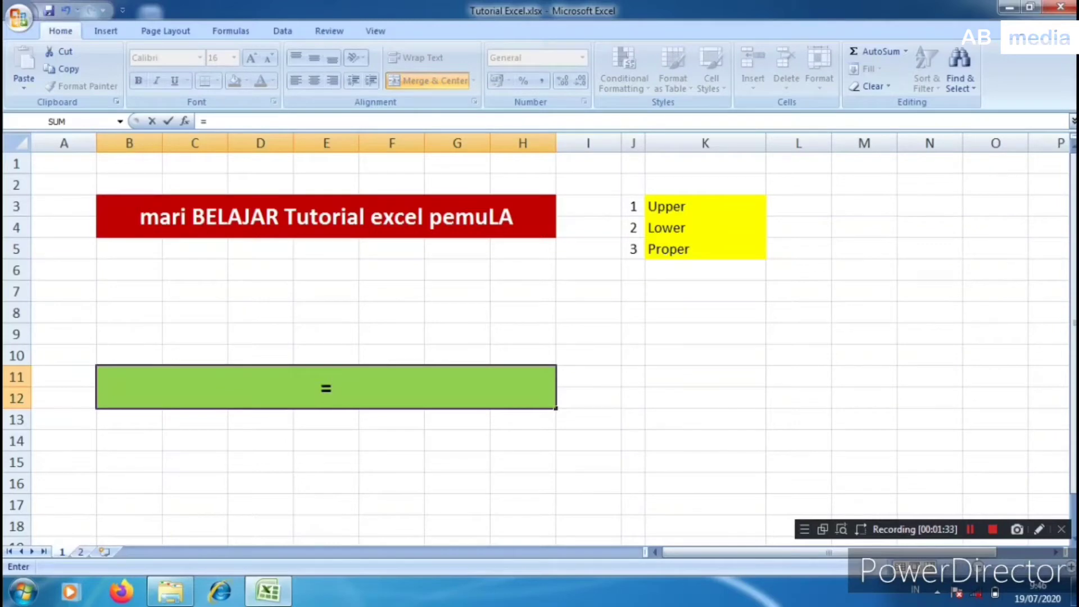
type("upp")
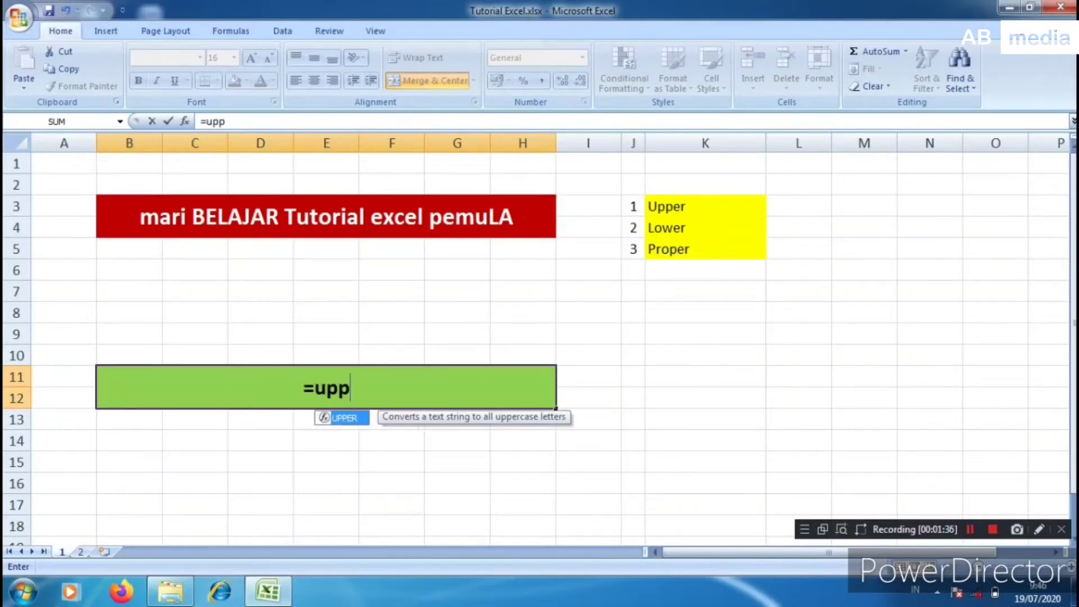
type("er(")
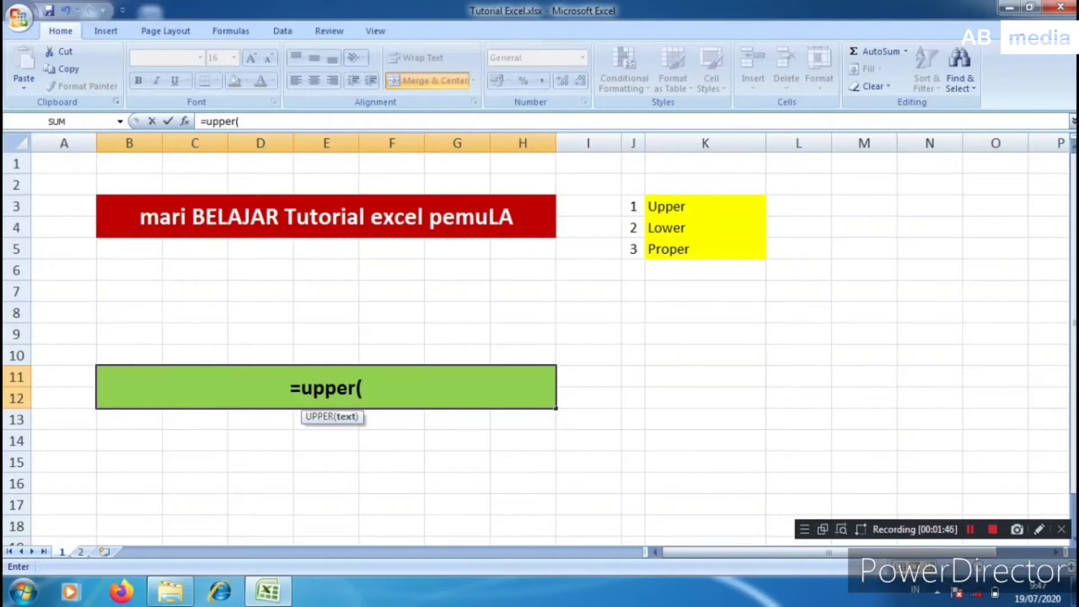
left_click(326, 217)
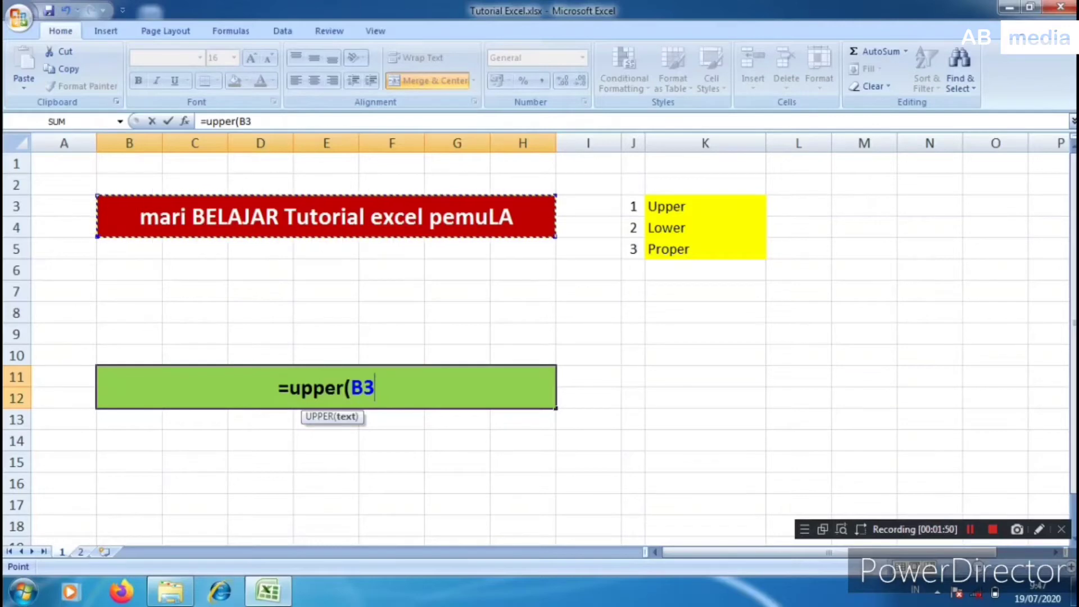
key("Return")
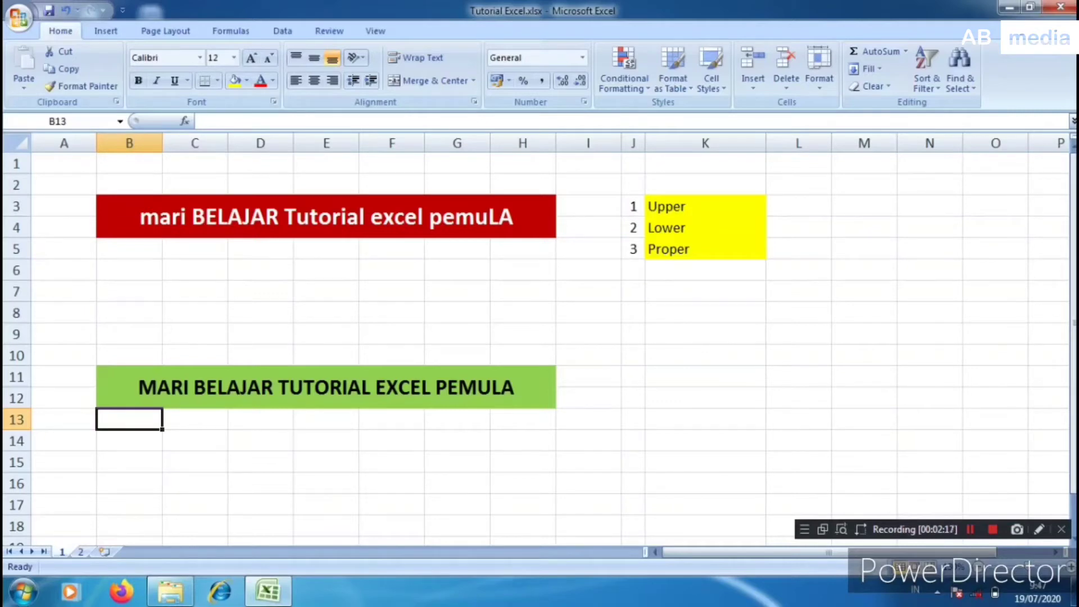
Replace the formula in green merged cell B11 with a LOWER formula referencing the title in B3.
left_click(326, 387)
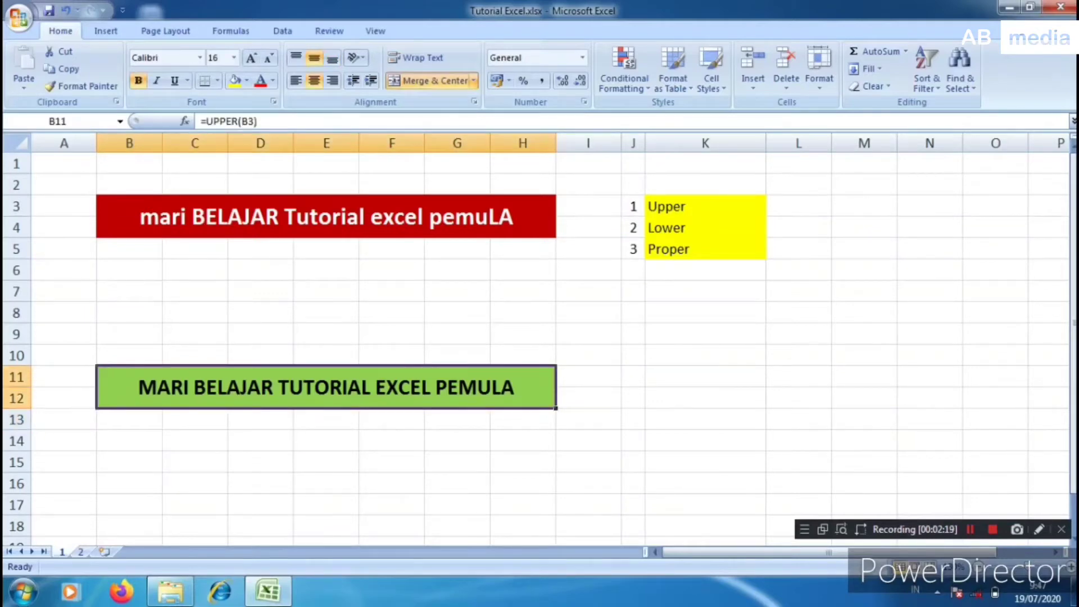
type("=lo")
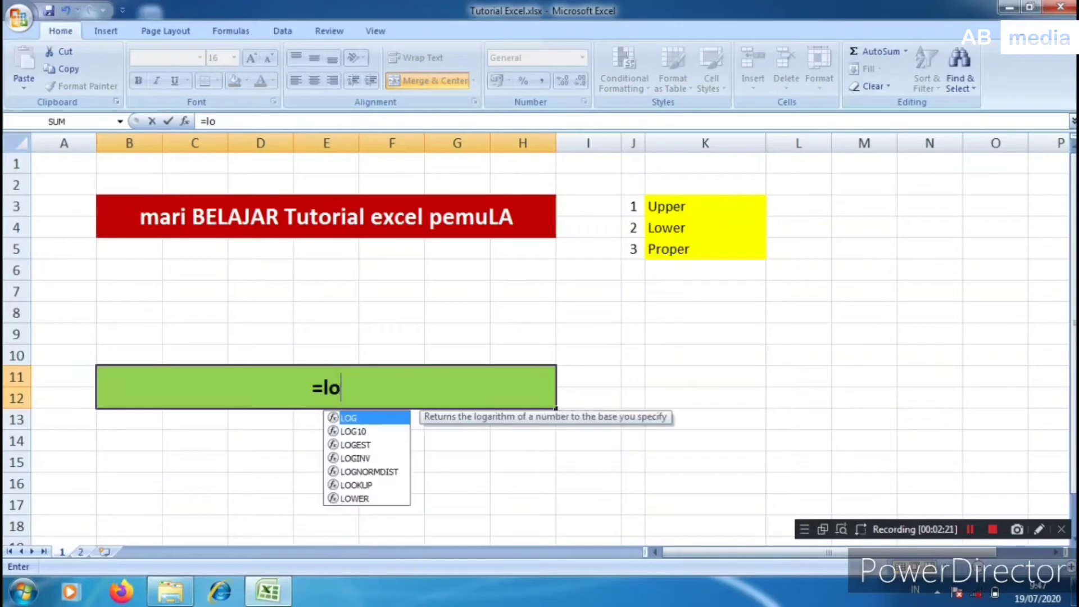
type("wer")
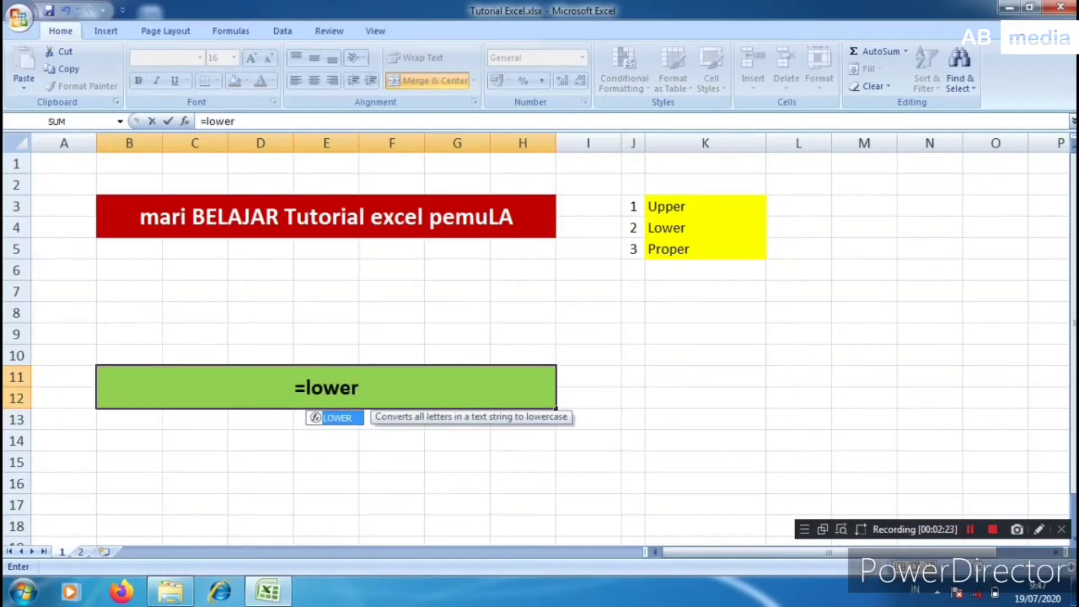
type("(")
key("Up")
key("Up")
key("Up")
key("Up")
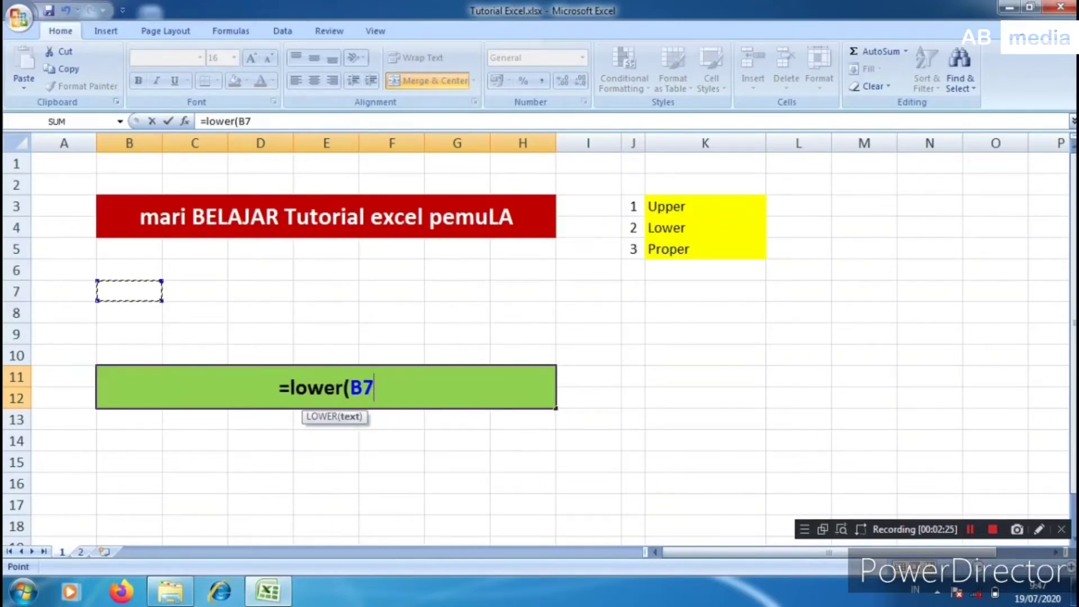
key("Up")
key("Up")
key("Up")
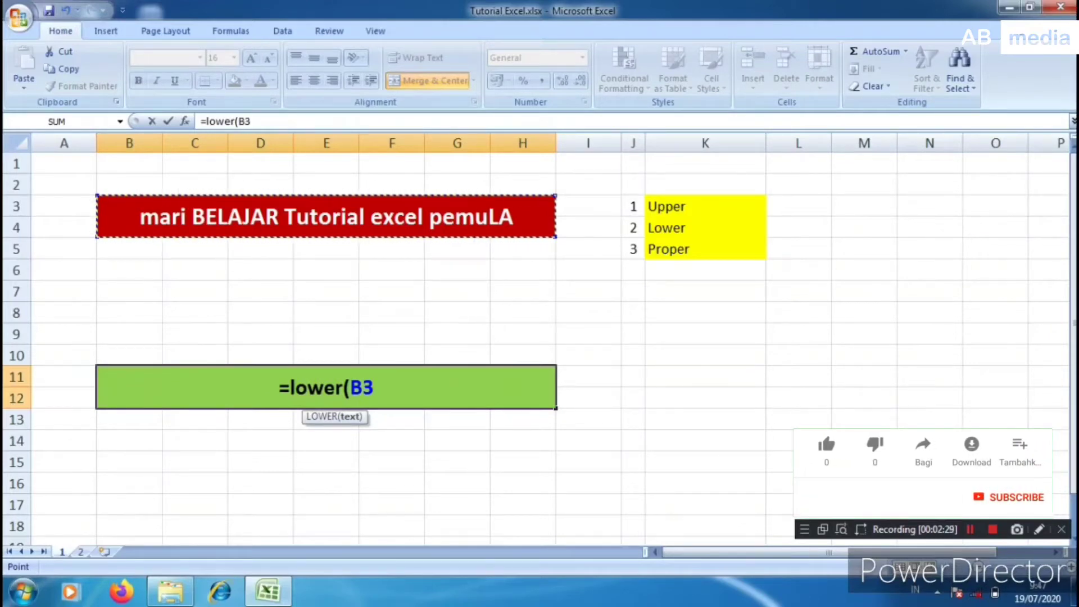
key("Return")
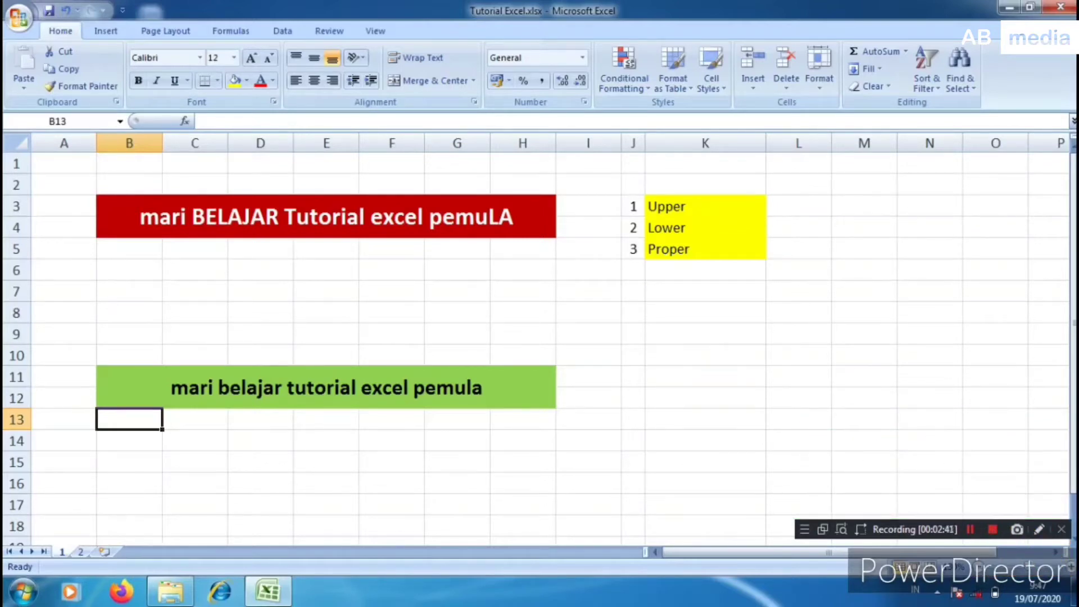
Replace the formula in green merged cell B11 with a PROPER formula referencing the title in B3.
left_click(326, 387)
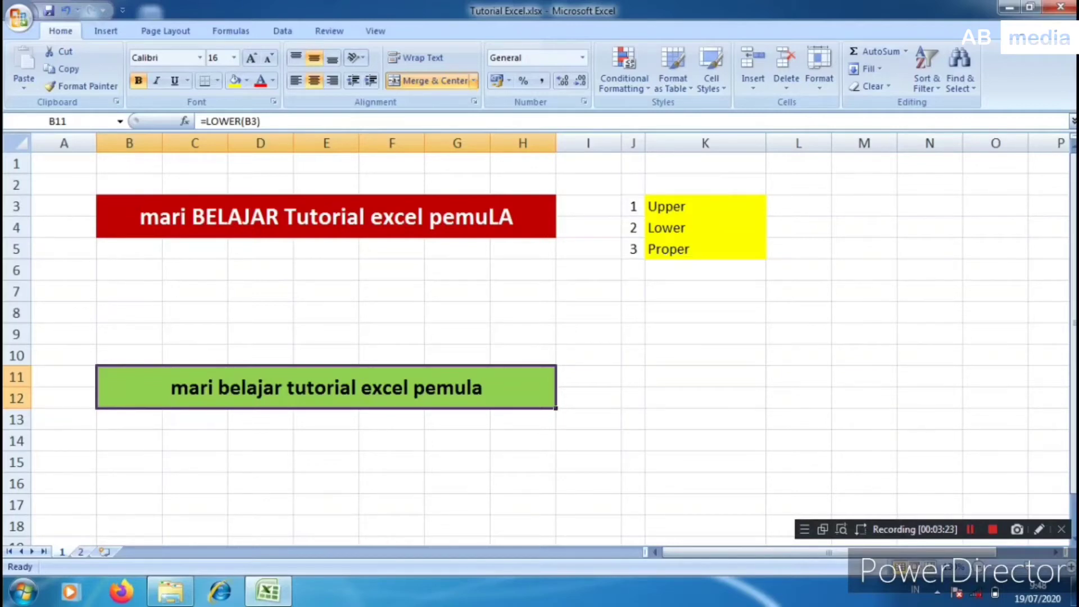
type("=")
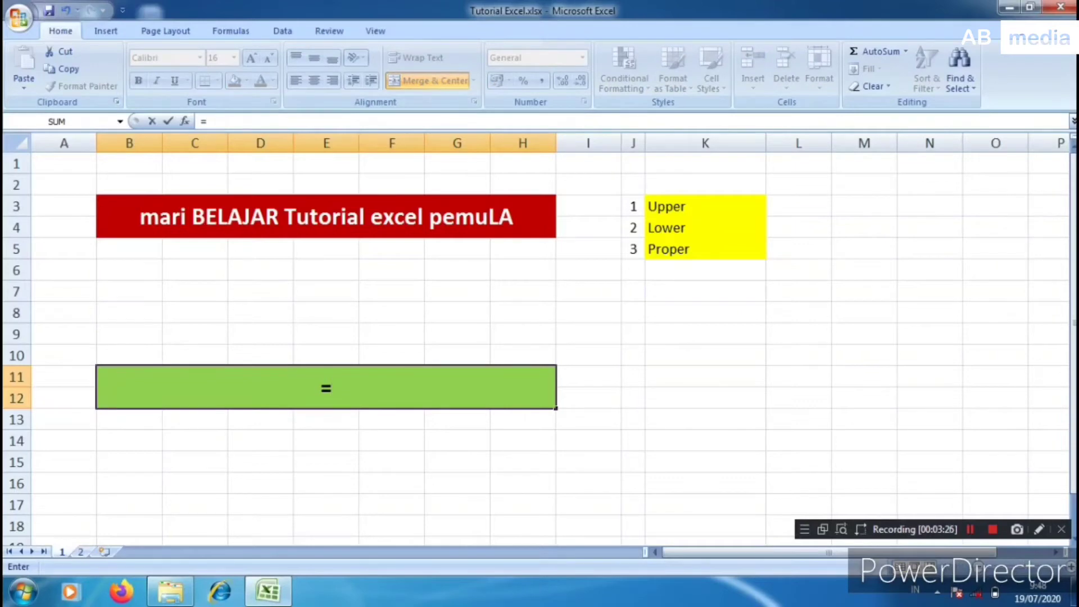
type("prop")
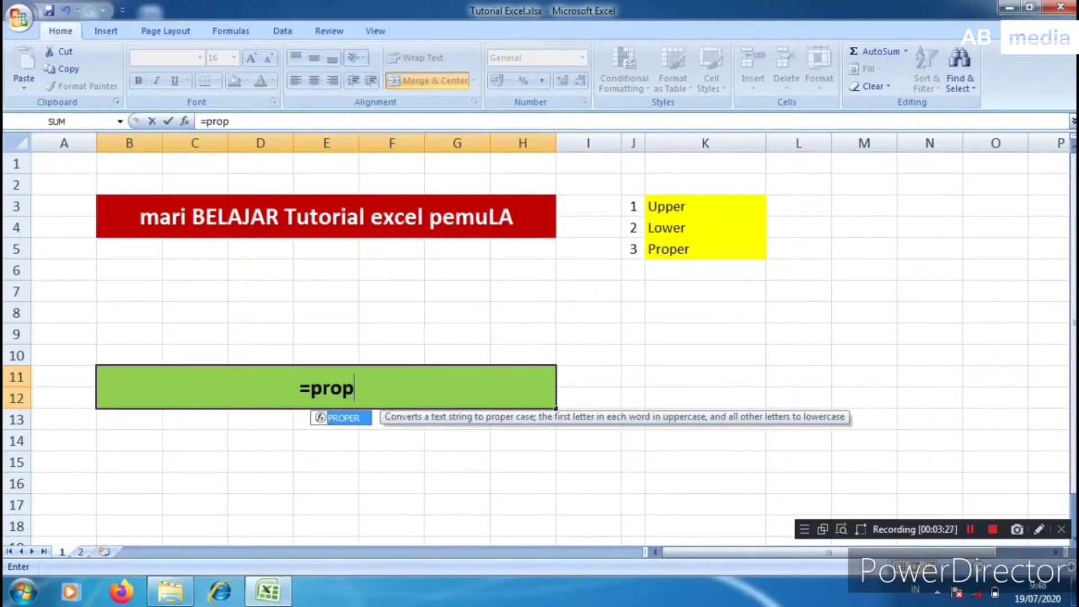
type("er(")
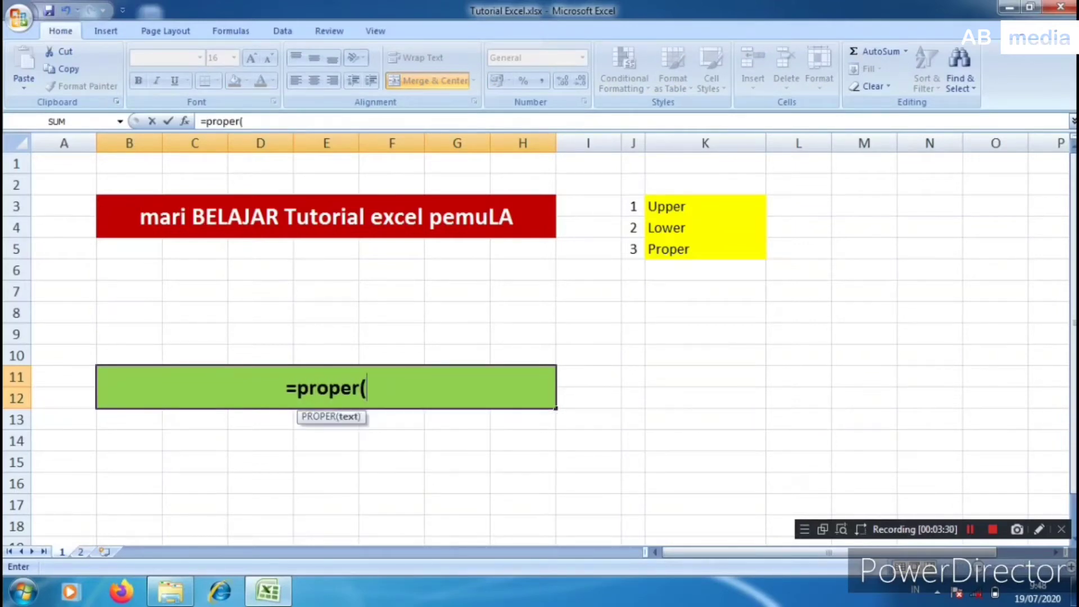
key("Up")
key("Up")
key("Up")
key("Up")
key("Up")
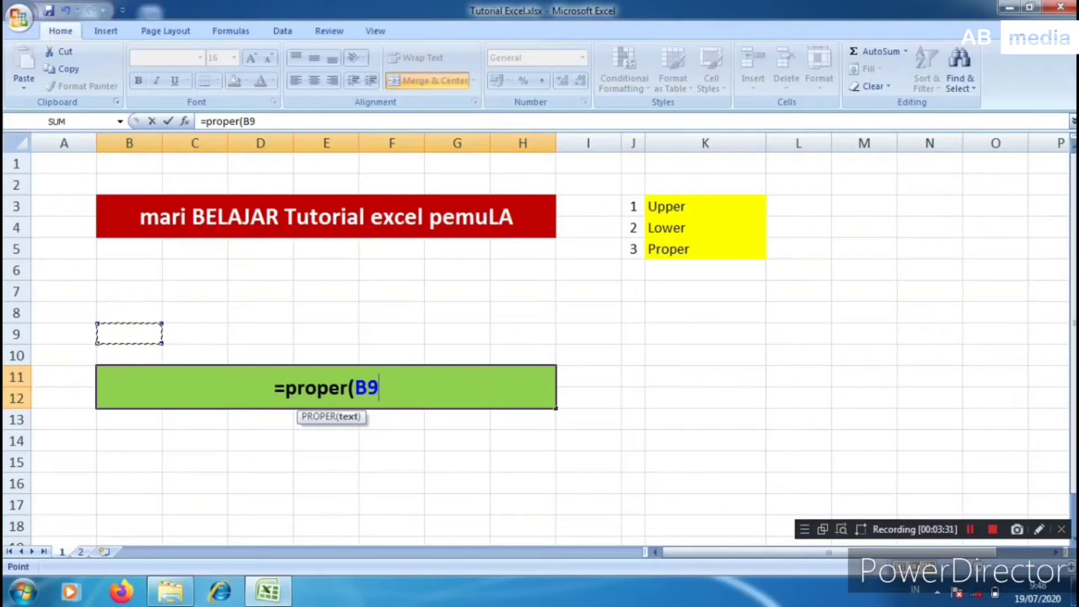
key("Up")
key("Up")
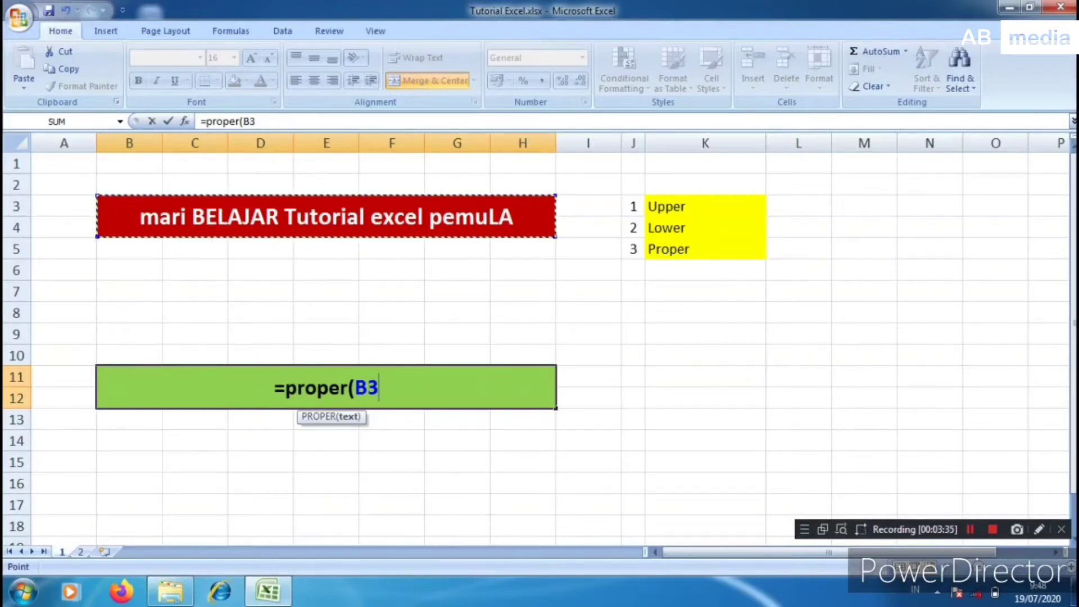
key("Return")
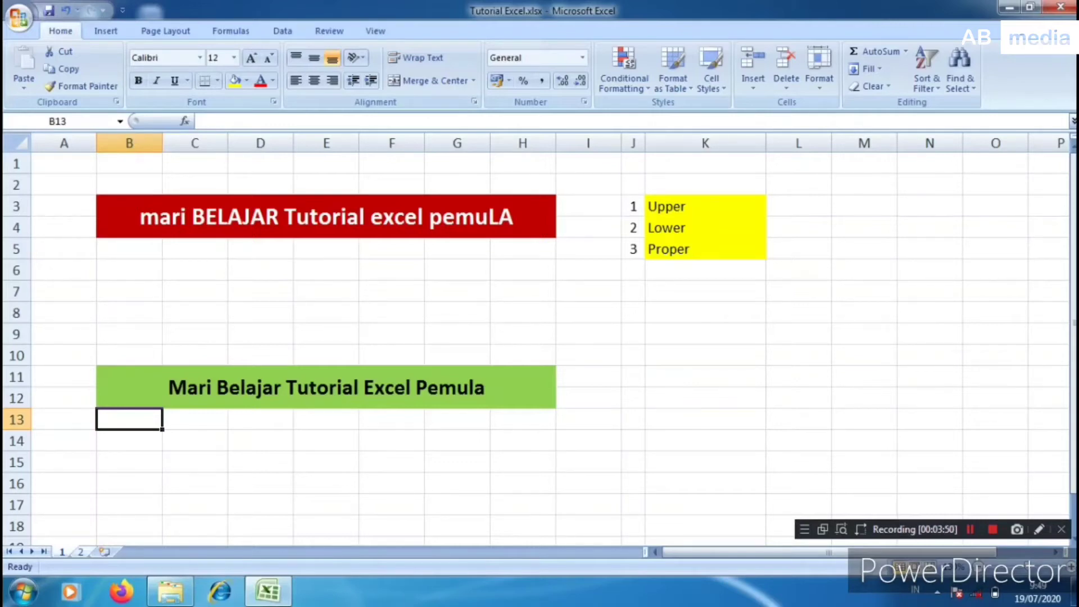
On sheet 2, enter 1 and 2 in B6 and B7 and fill the number series down to B13.
key("ctrl+Page_Down")
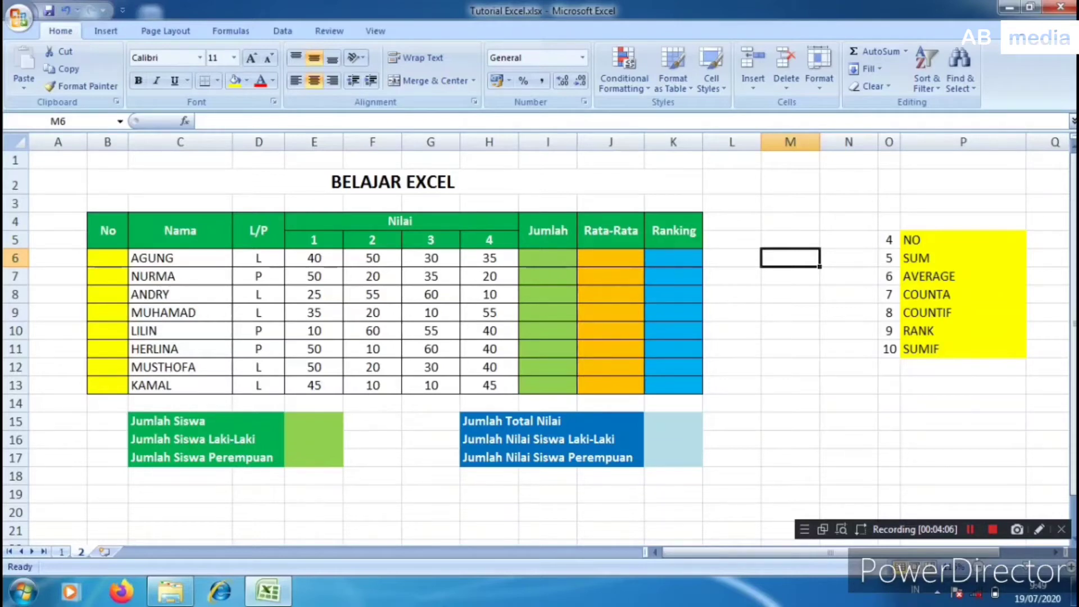
key("Left")
key("Left")
key("Left")
key("Left")
key("Left")
key("Left")
key("Left")
key("Left")
key("Left")
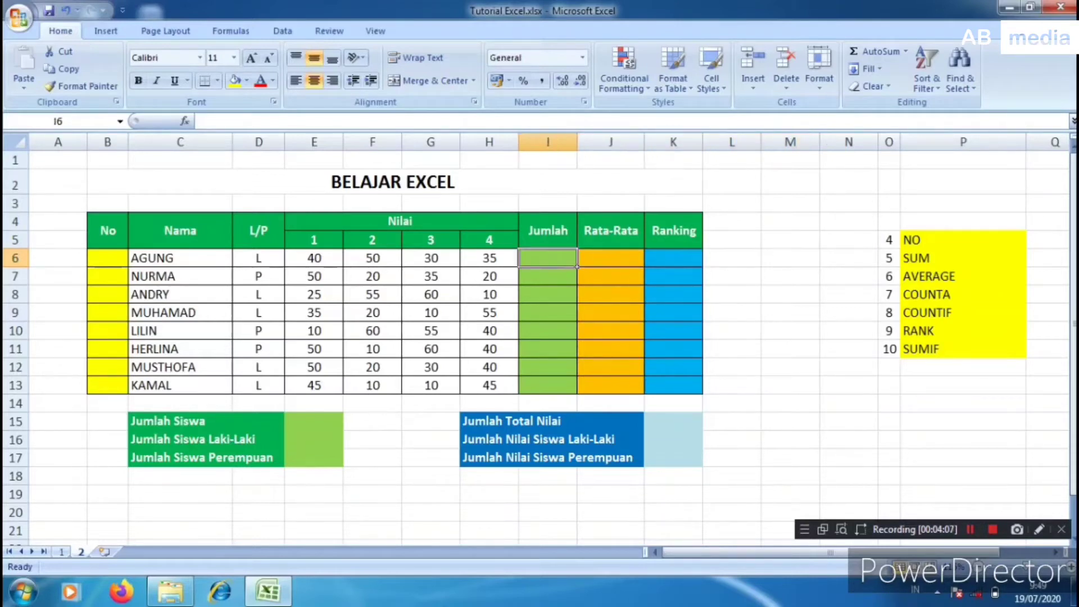
key("Left")
key("Left")
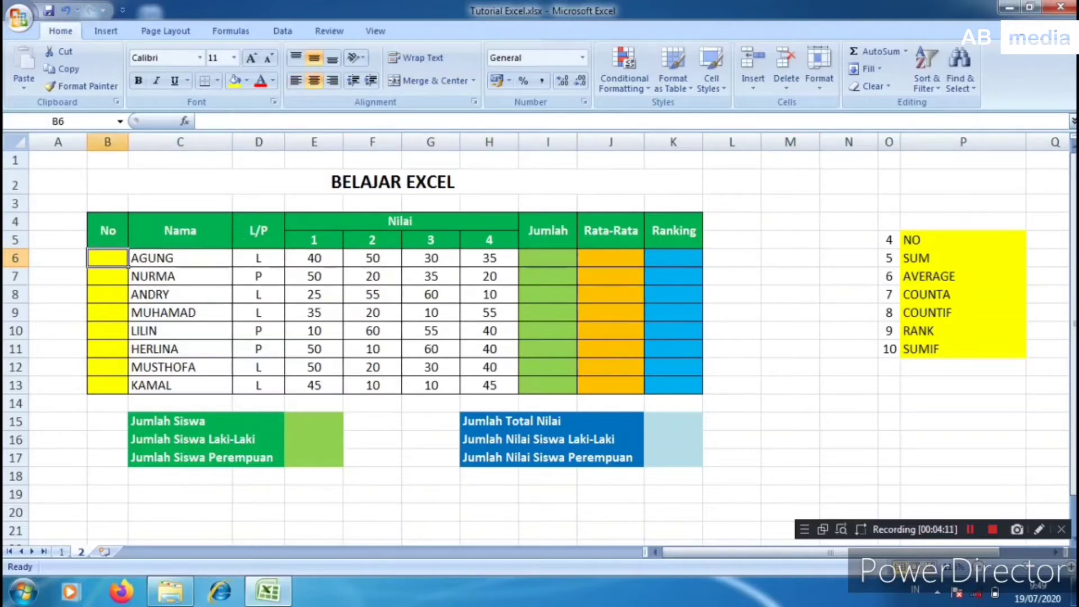
type("1")
key("Return")
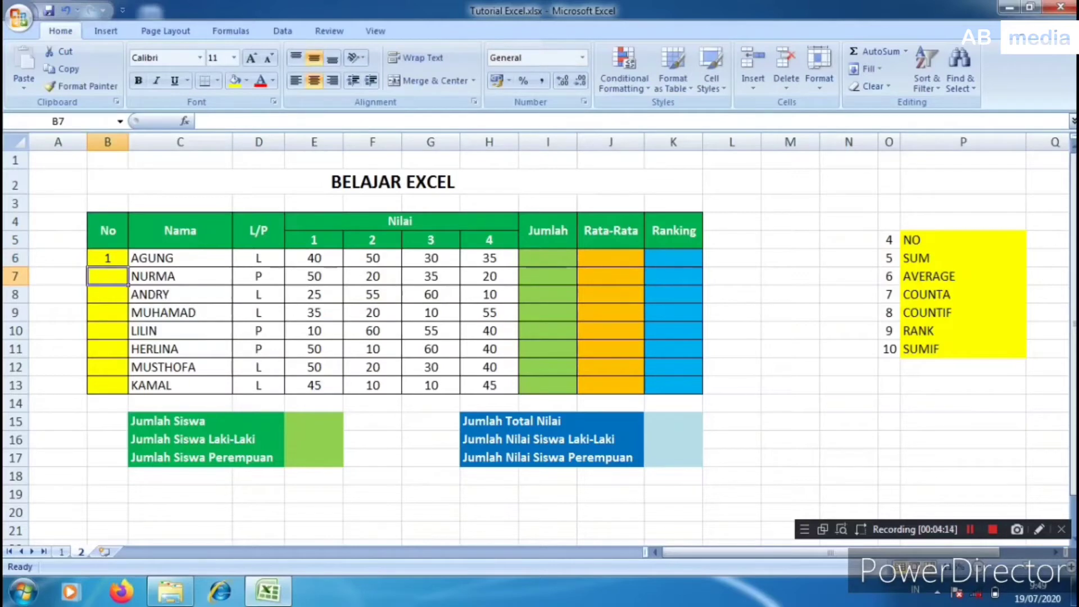
type("2")
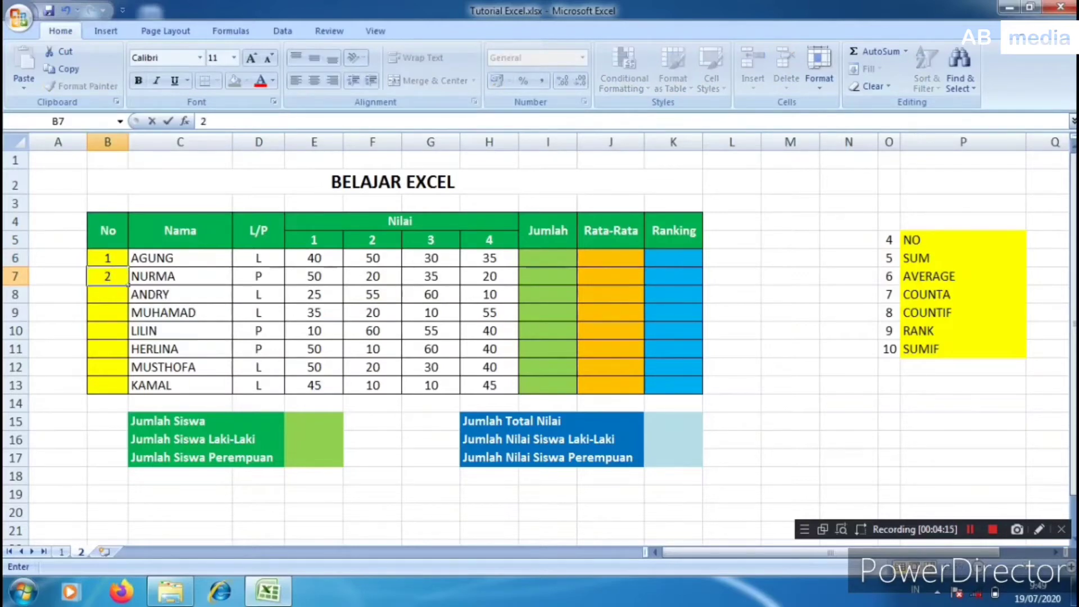
left_click(58, 368)
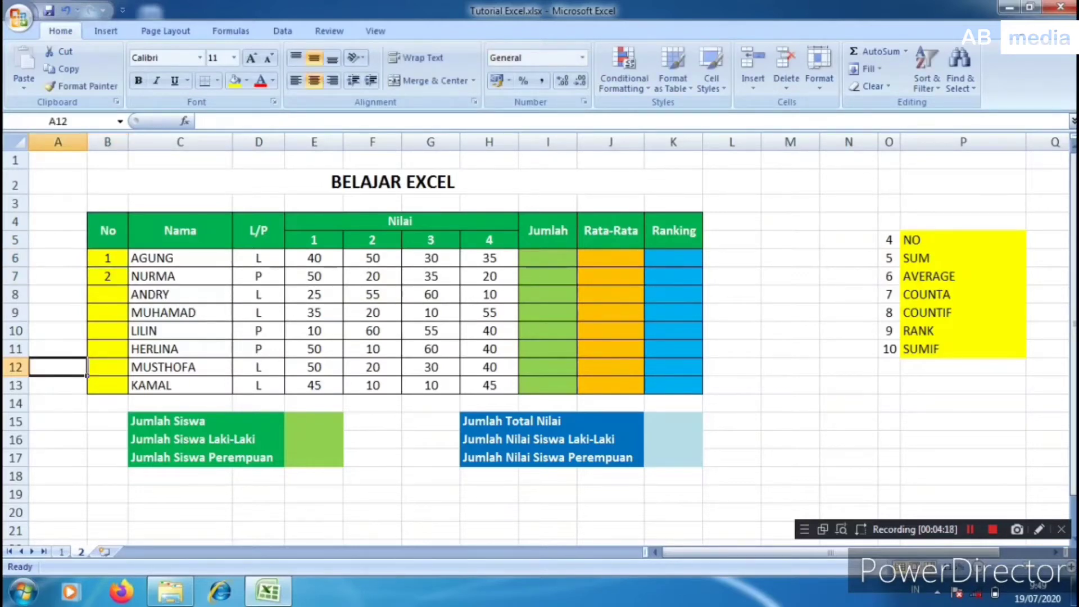
left_click_drag(107, 258, 108, 278)
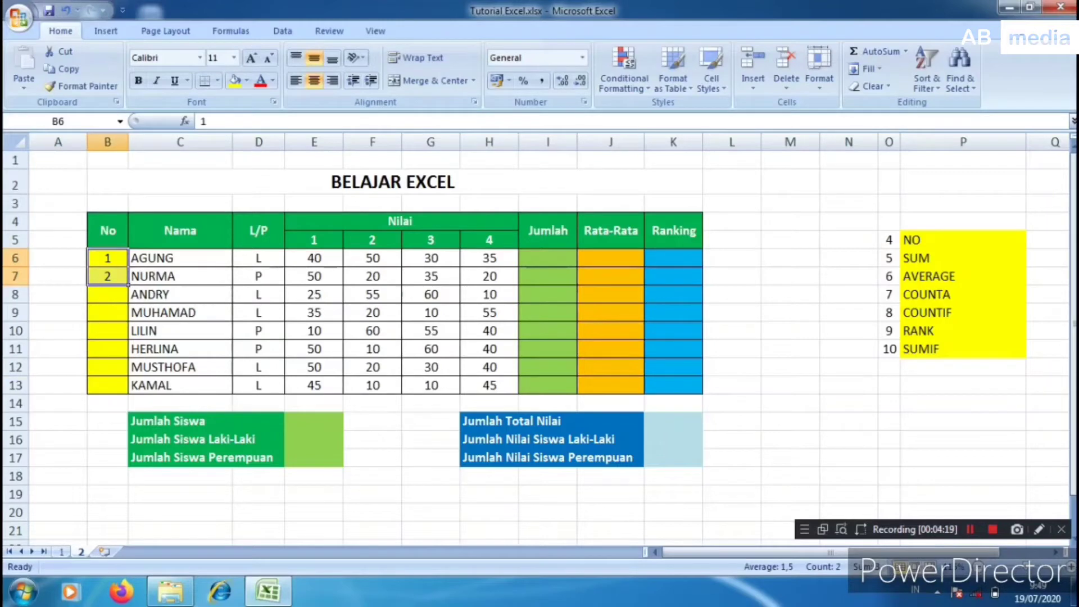
left_click_drag(128, 284, 132, 388)
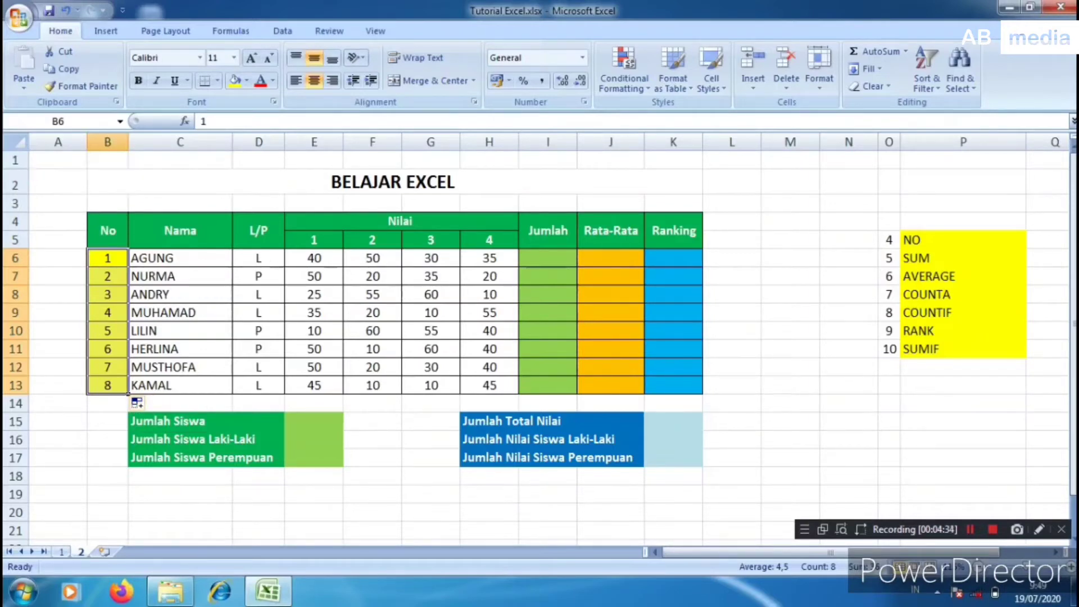
Clear the numbers from B6:B13 in the No column and enter 1 in B6.
key("Delete")
left_click(107, 258)
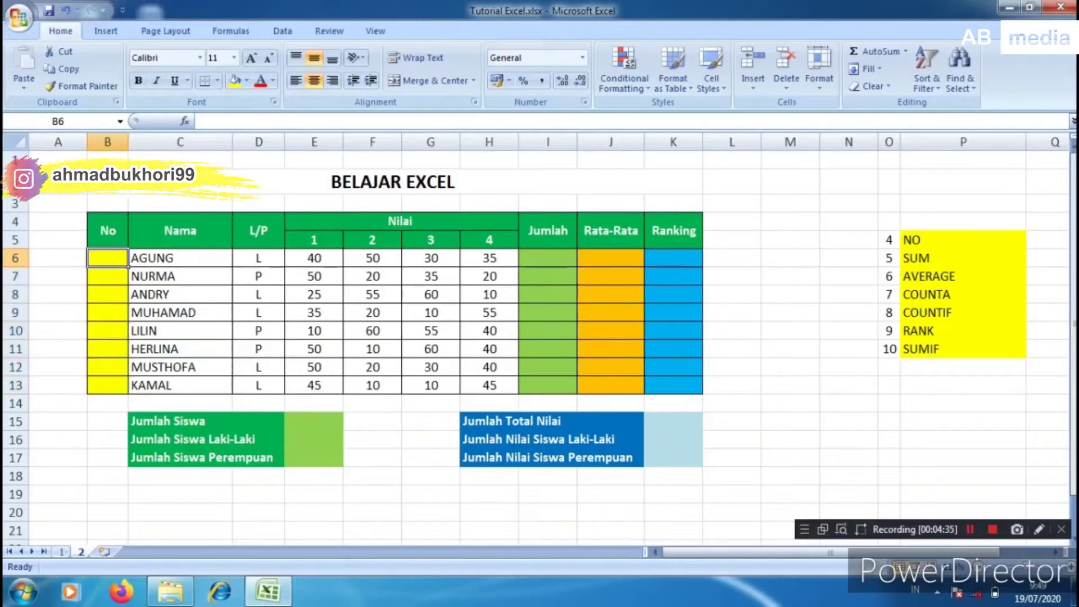
type("1")
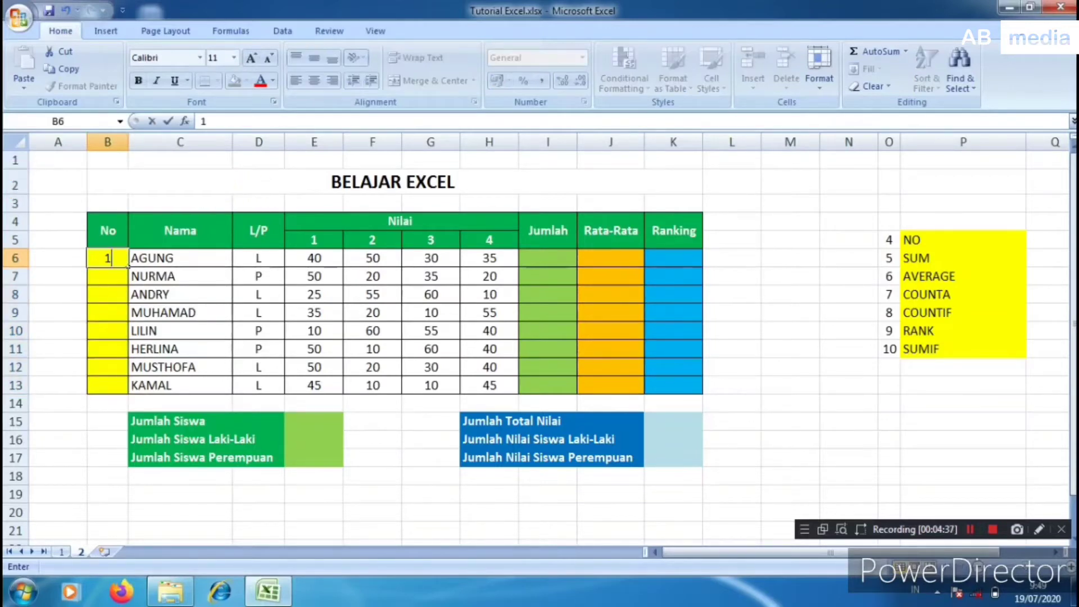
key("Return")
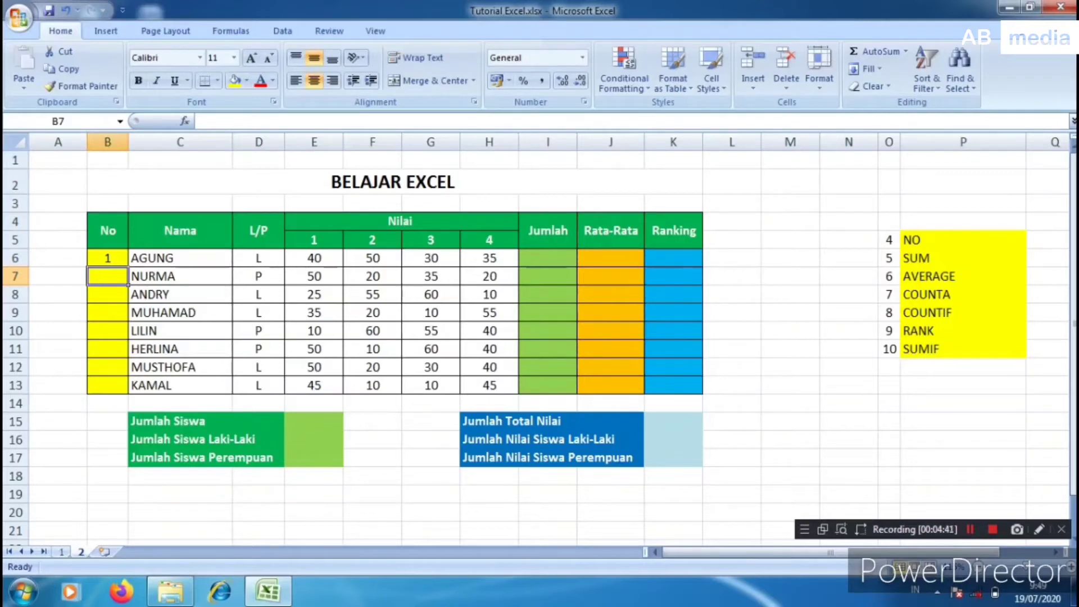
Enter the formula =B6+1 in B7 to number the second row of the No column.
type("=")
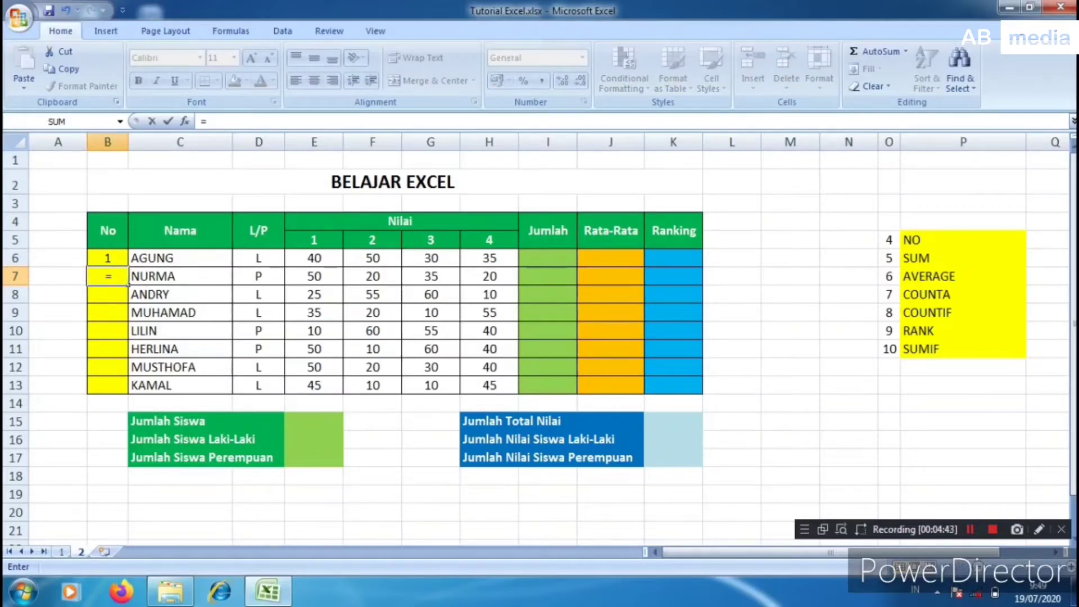
key("Up")
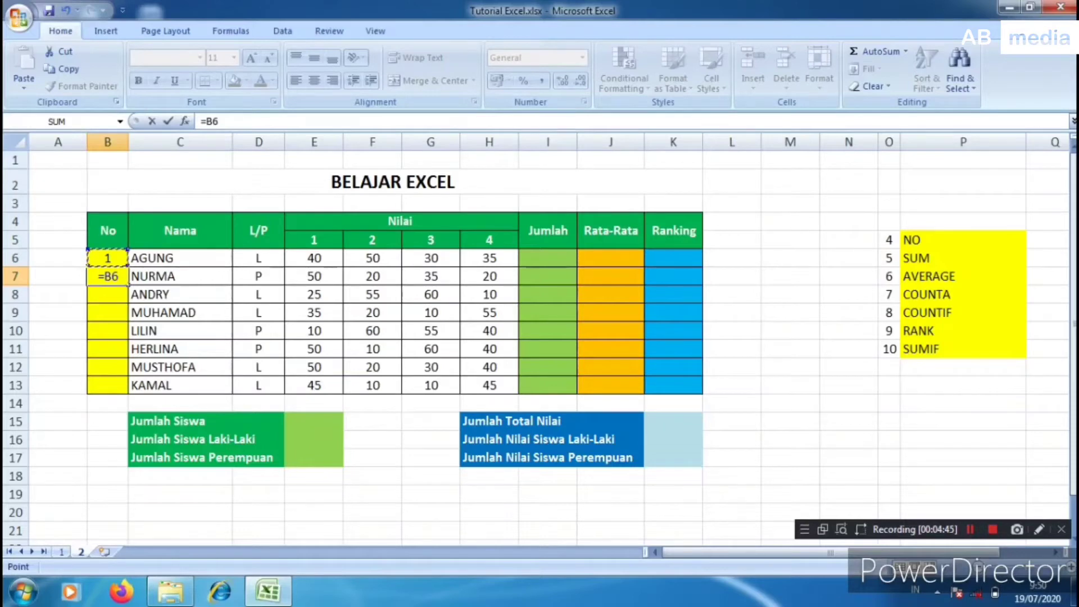
type("+1")
key("Return")
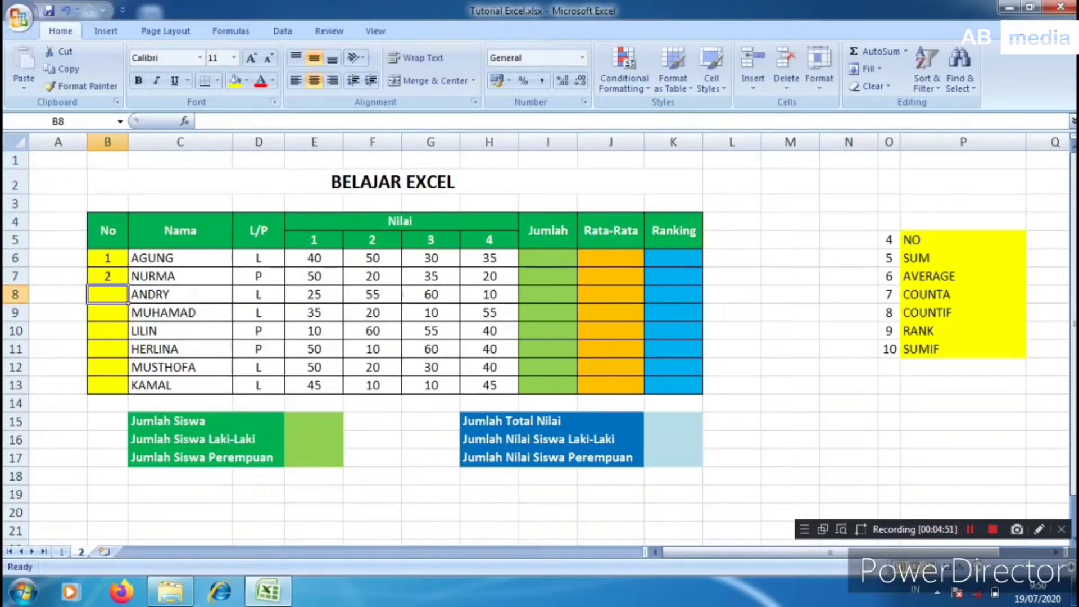
key("Up")
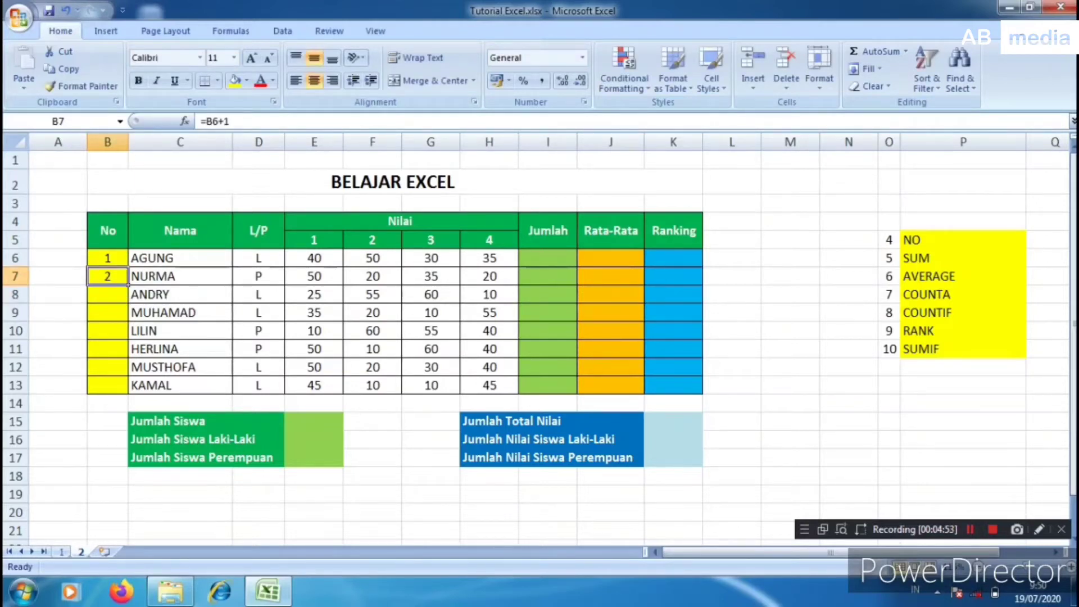
Fill the numbering formula from B7 down to B13, and clear the No column cells B6:B13.
left_click_drag(128, 285, 113, 387)
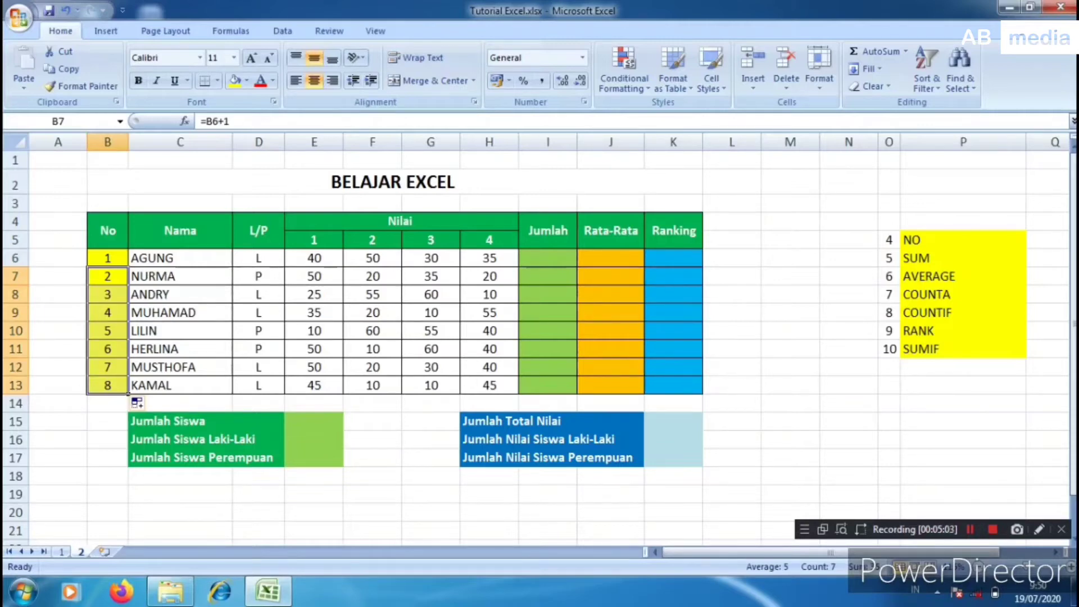
key("Delete")
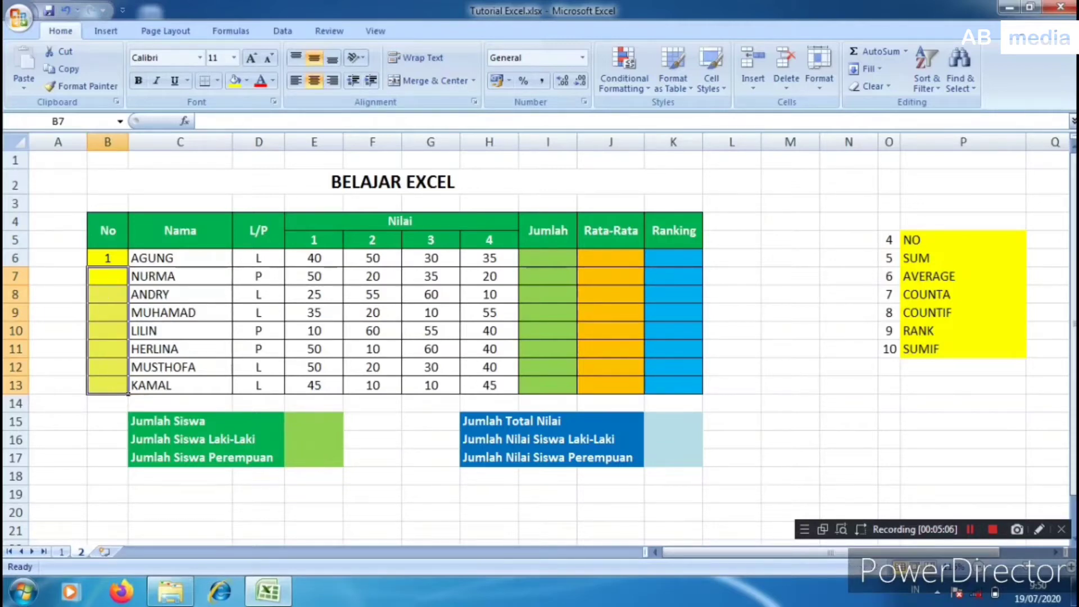
left_click(107, 258)
key("Delete")
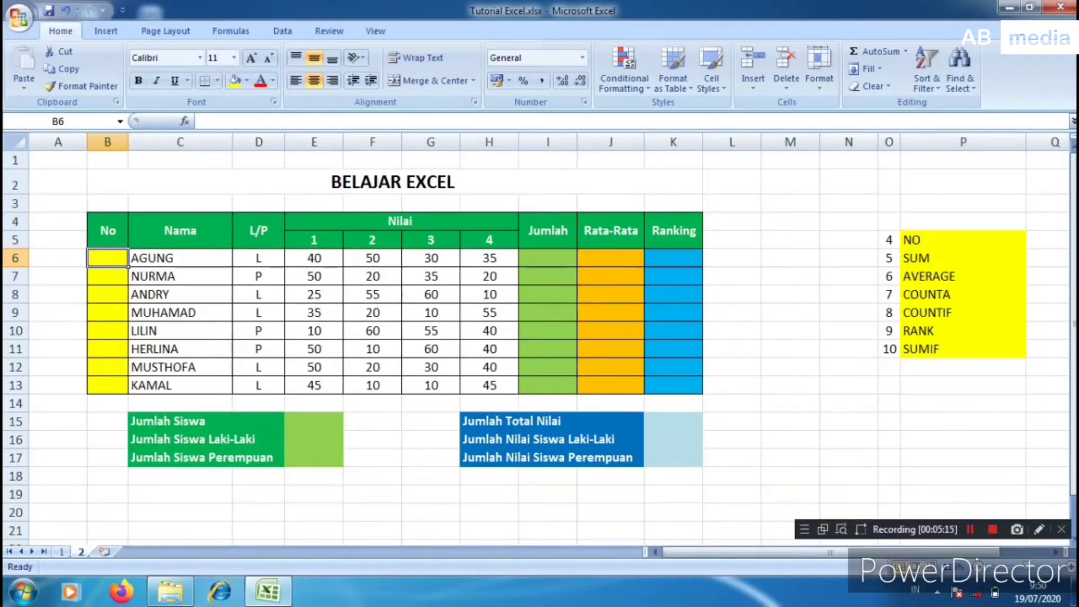
Enter 1 as text with a leading apostrophe ('1) in B6 and fill the number series down to B13.
type("'")
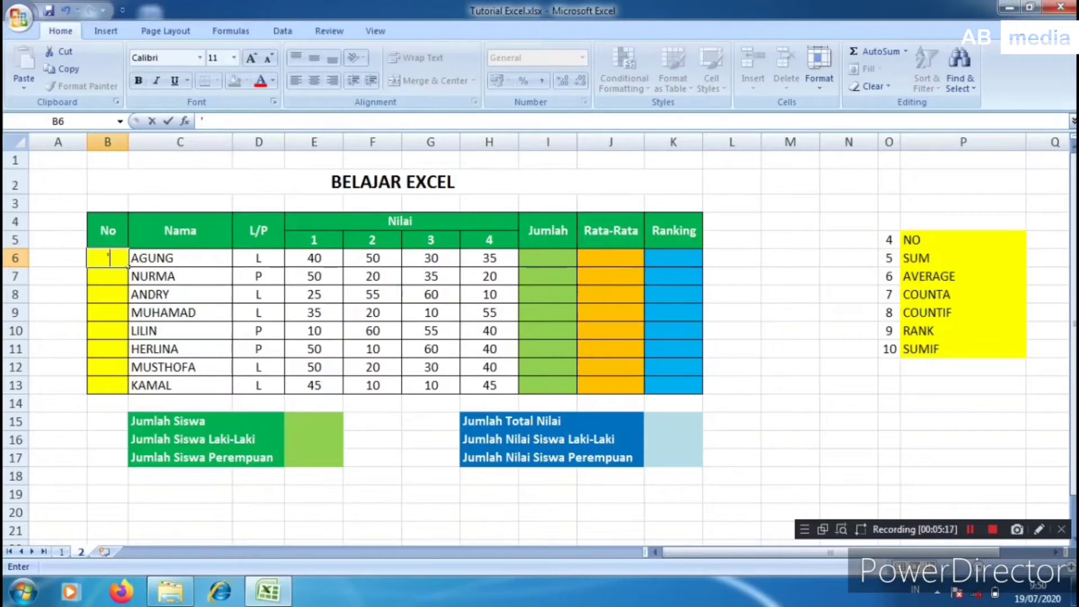
type("1")
key("Return")
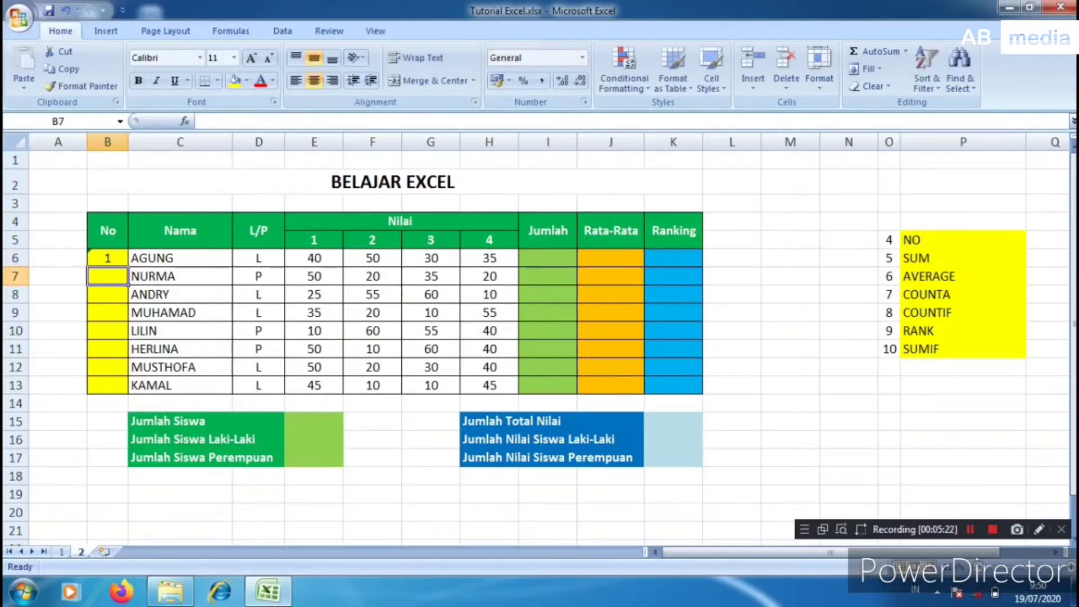
left_click(107, 258)
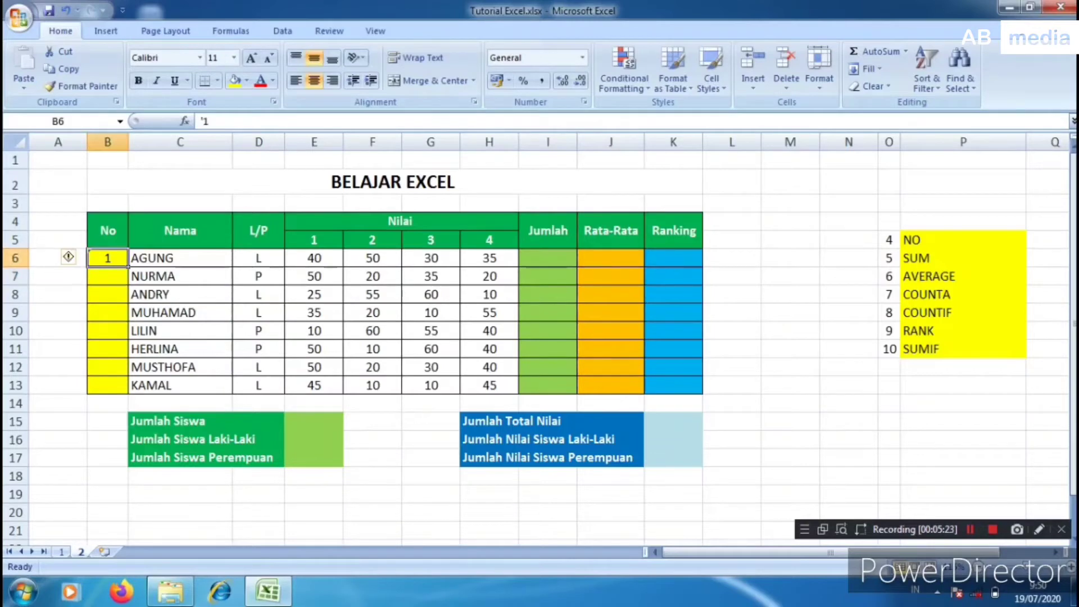
left_click_drag(128, 266, 136, 400)
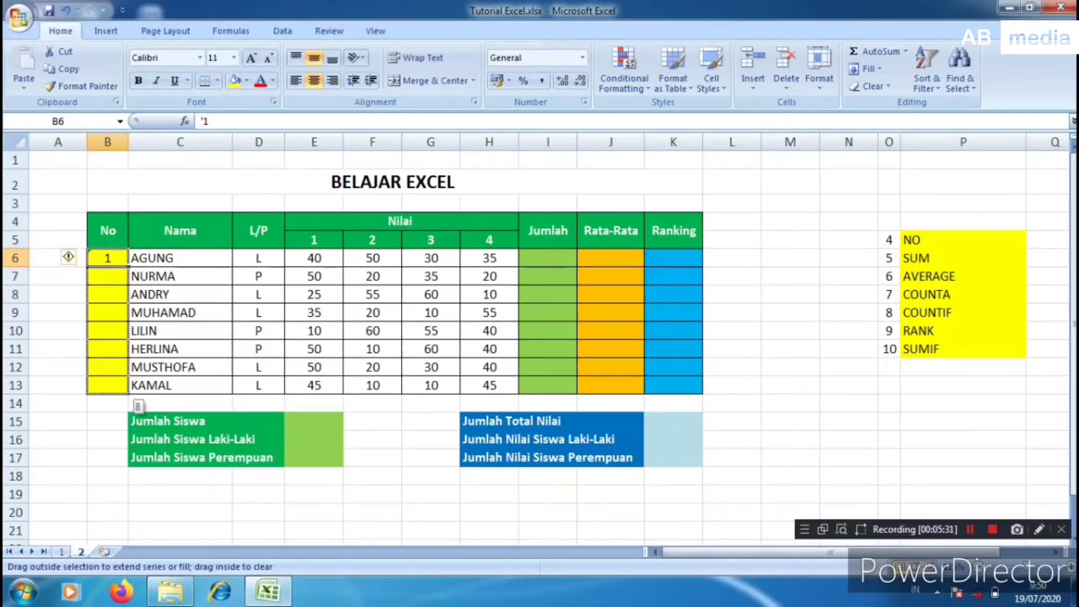
left_click_drag(136, 400, 136, 400)
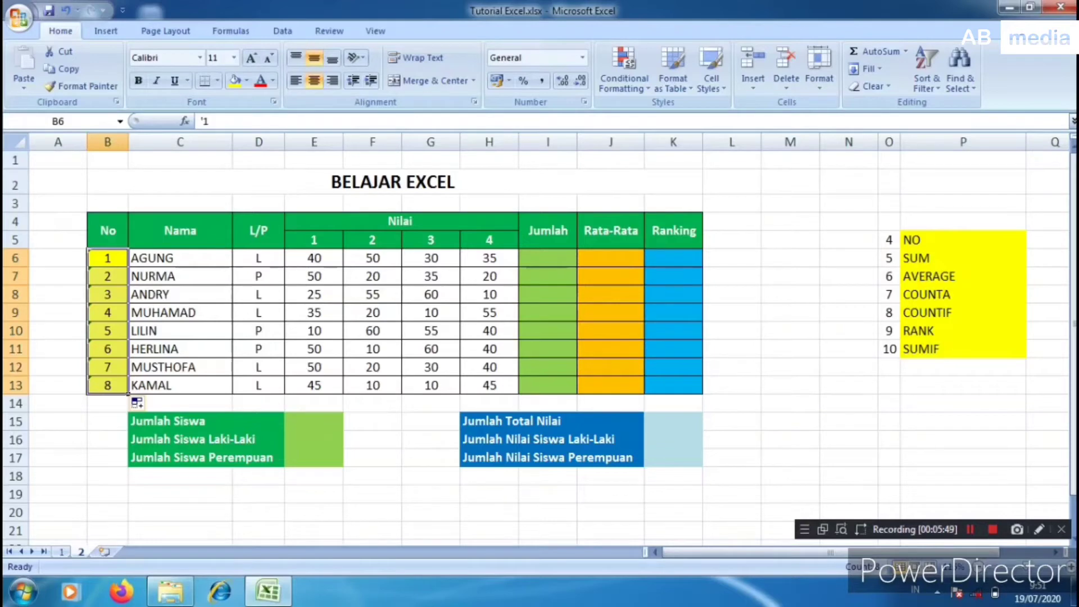
Enter the formula =SUM(E6:H6) in I6 to total the first student's four scores in the Jumlah column.
left_click(962, 258)
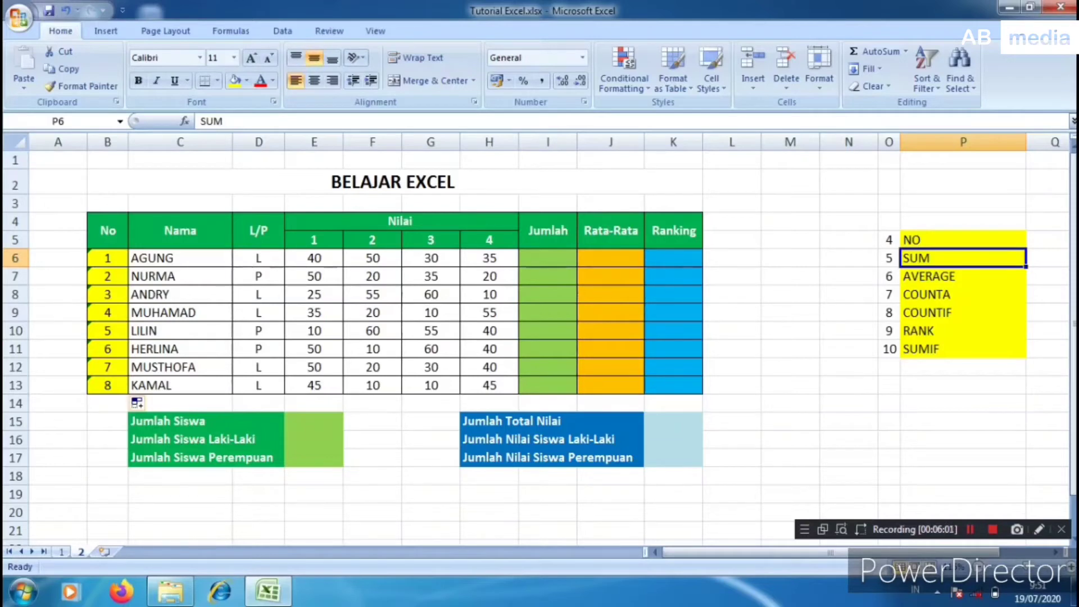
left_click_drag(314, 258, 431, 259)
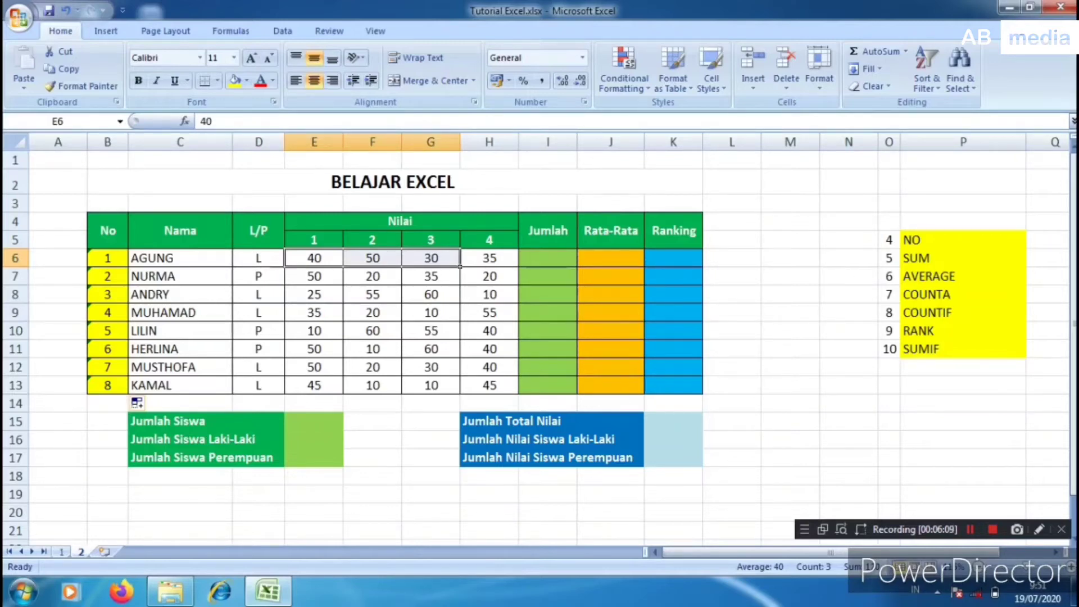
left_click(548, 259)
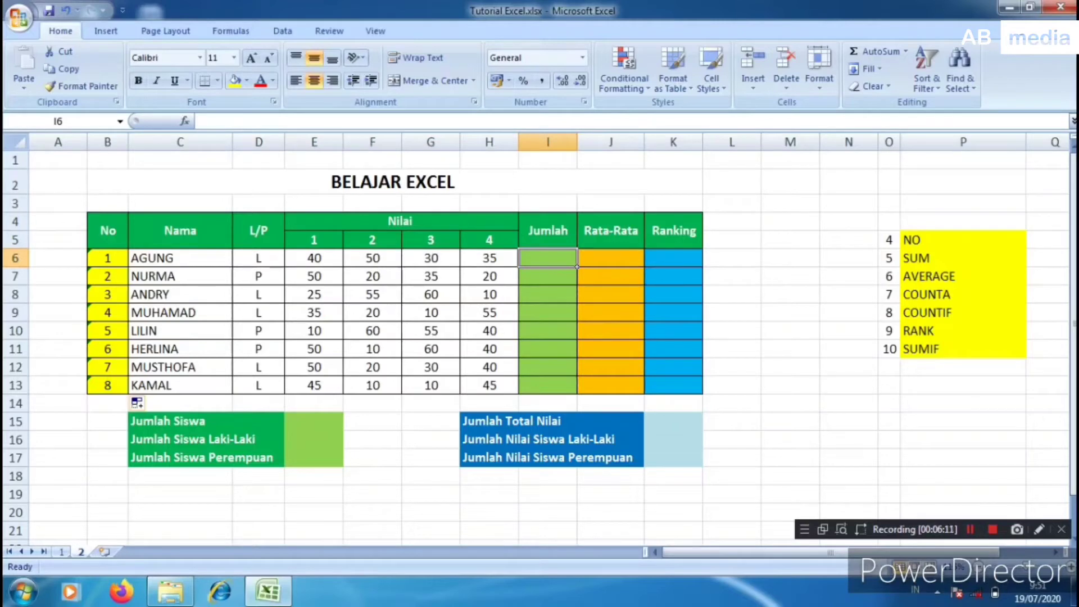
type("=")
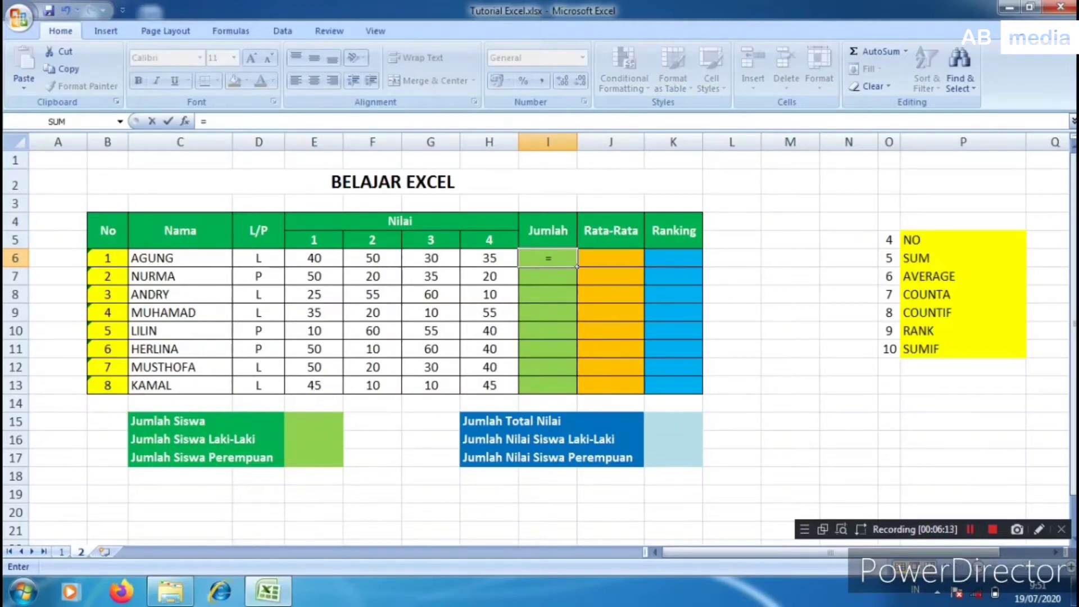
type("s")
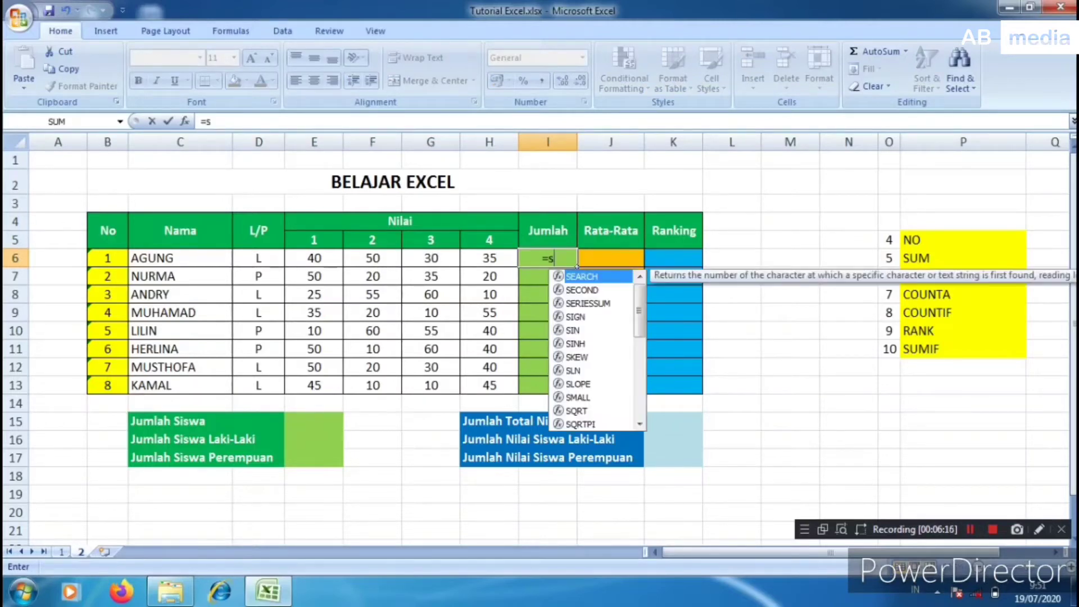
type("um(")
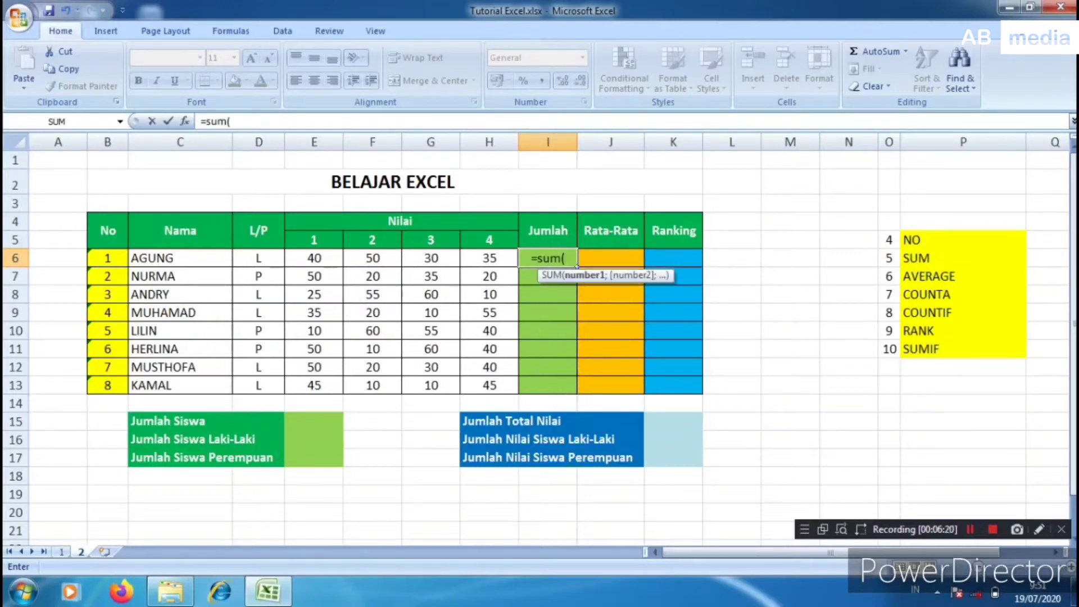
left_click_drag(313, 258, 490, 260)
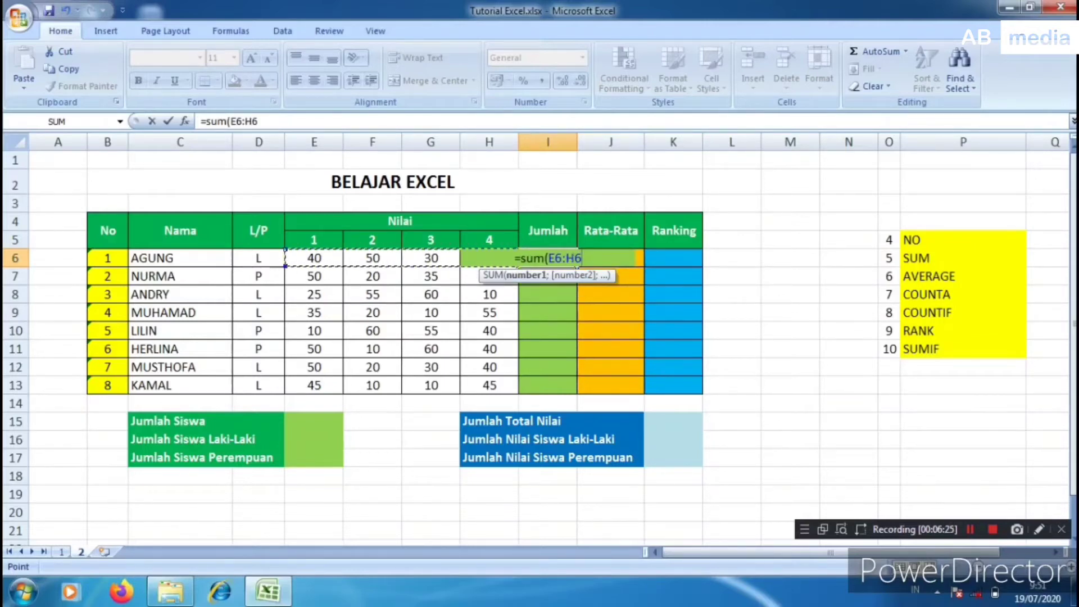
key("Return")
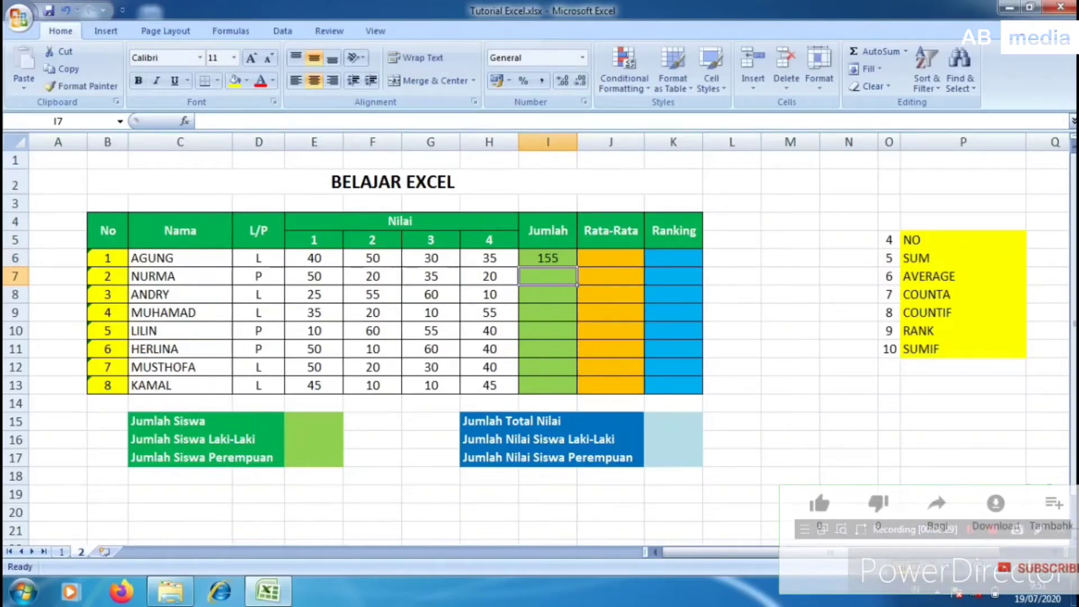
Try filling the SUM formula in I6 down the Jumlah column to I13, and undo the fill.
left_click(548, 258)
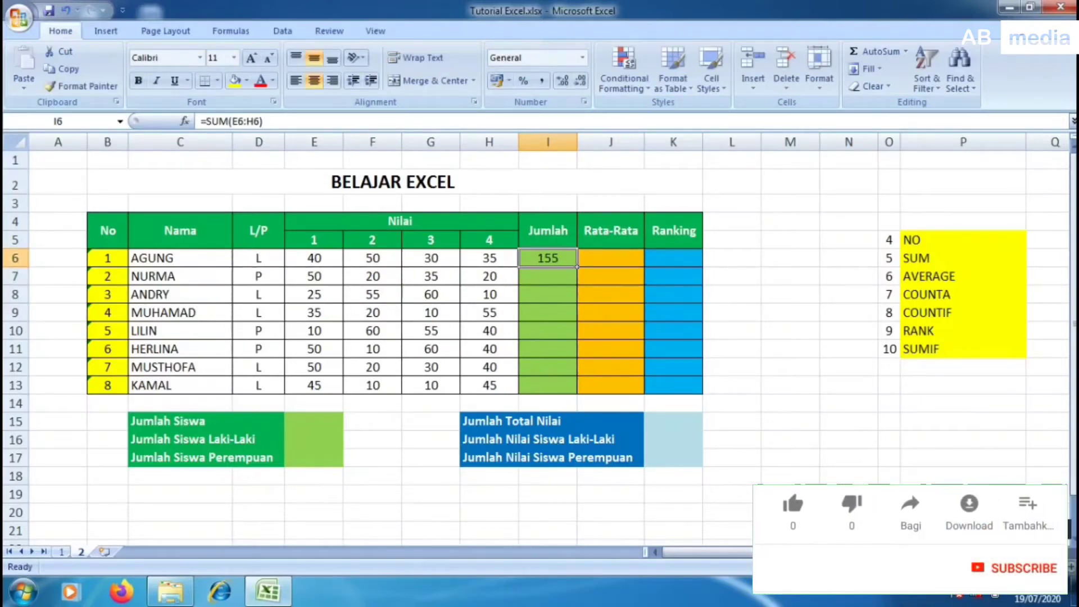
left_click_drag(577, 266, 577, 393)
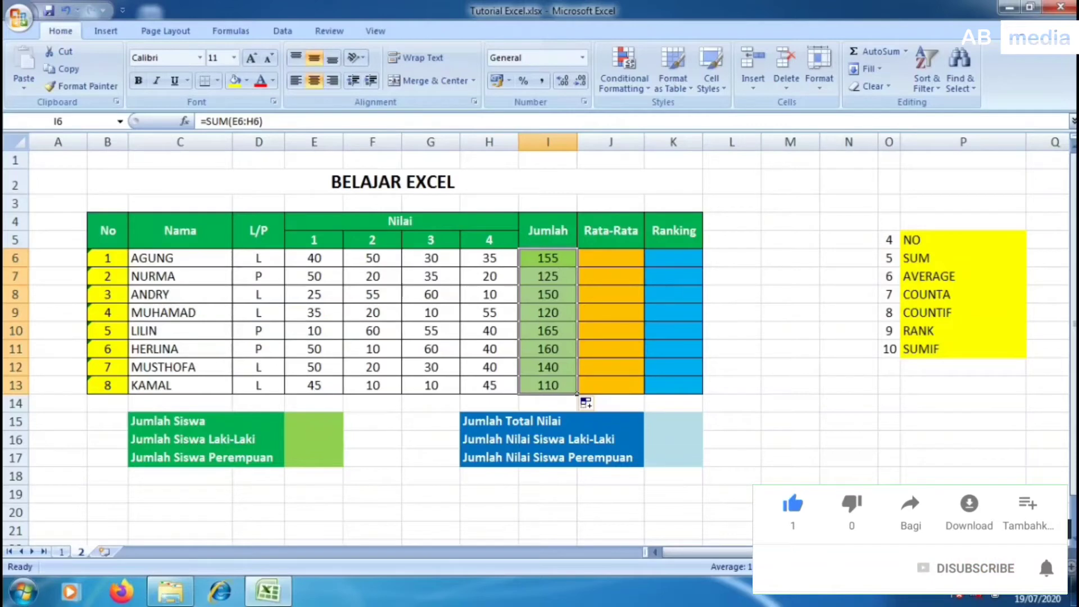
left_click_drag(577, 394, 577, 266)
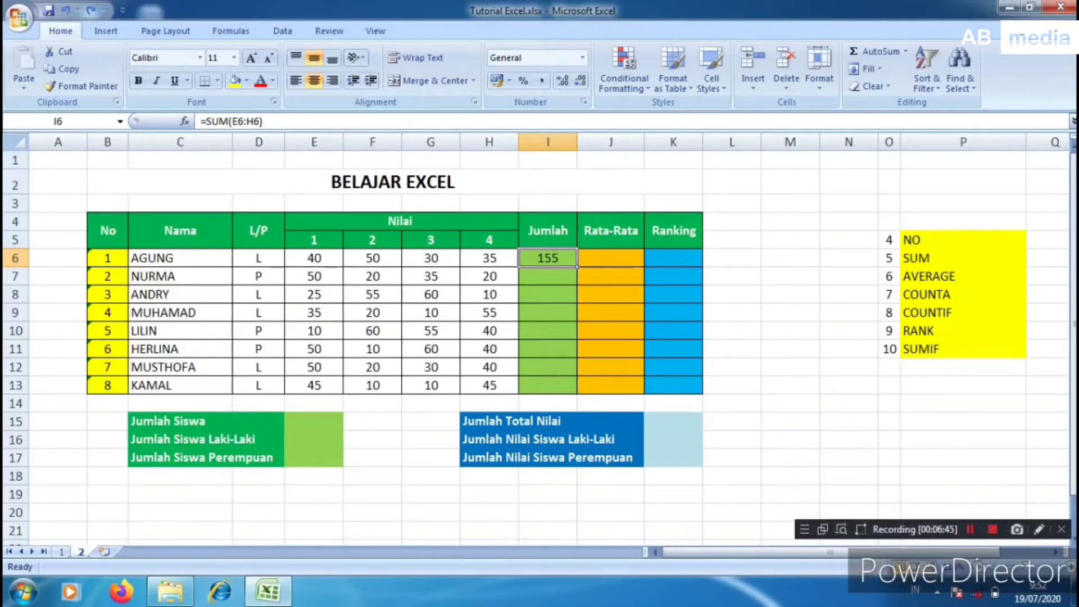
left_click_drag(578, 266, 578, 393)
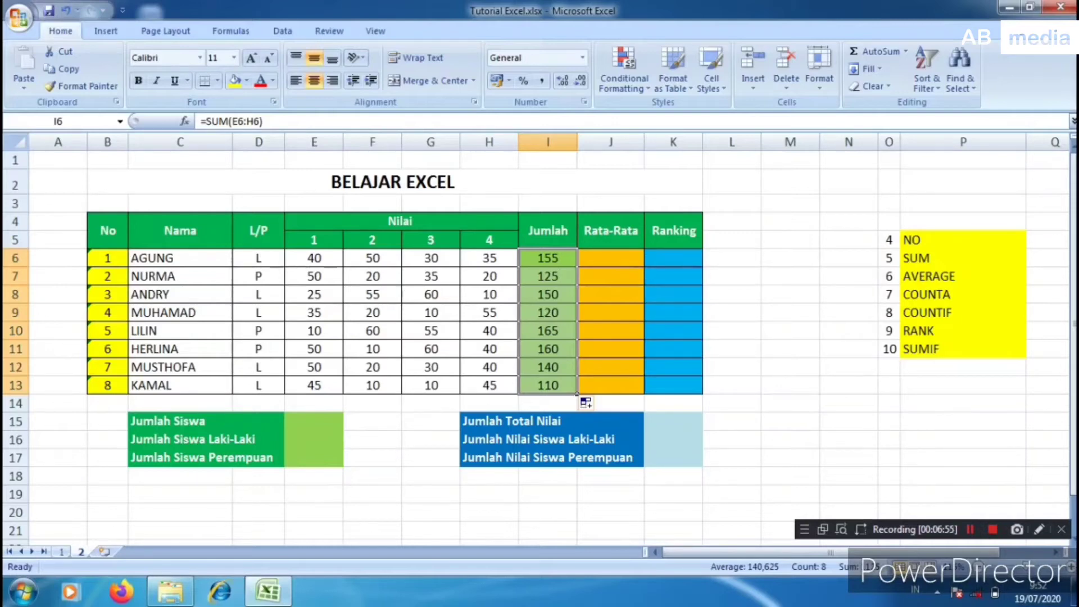
scroll(539, 337, "down", 7)
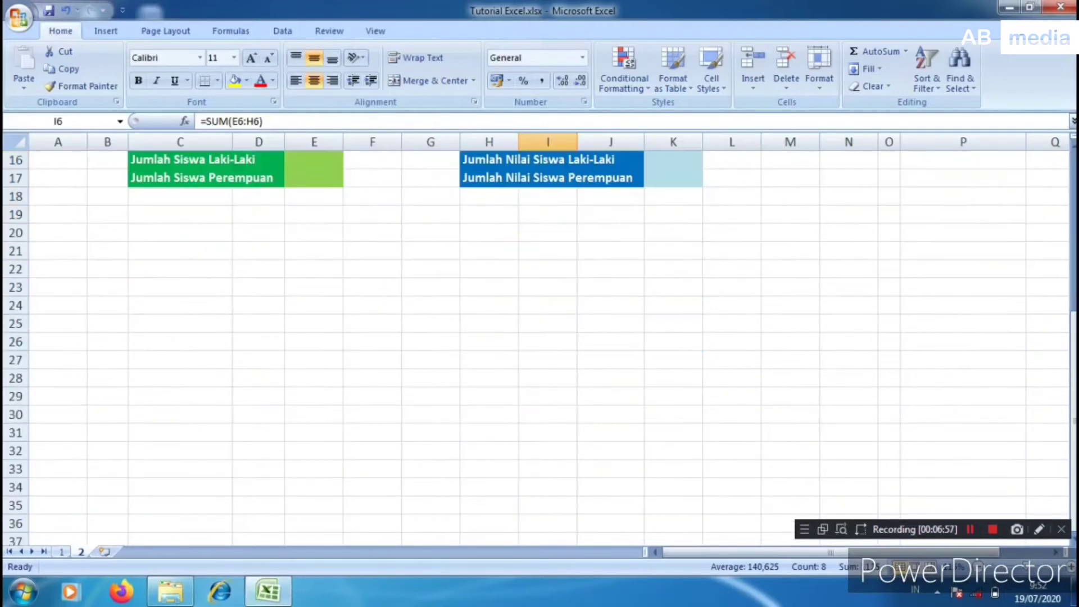
scroll(539, 337, "up", 7)
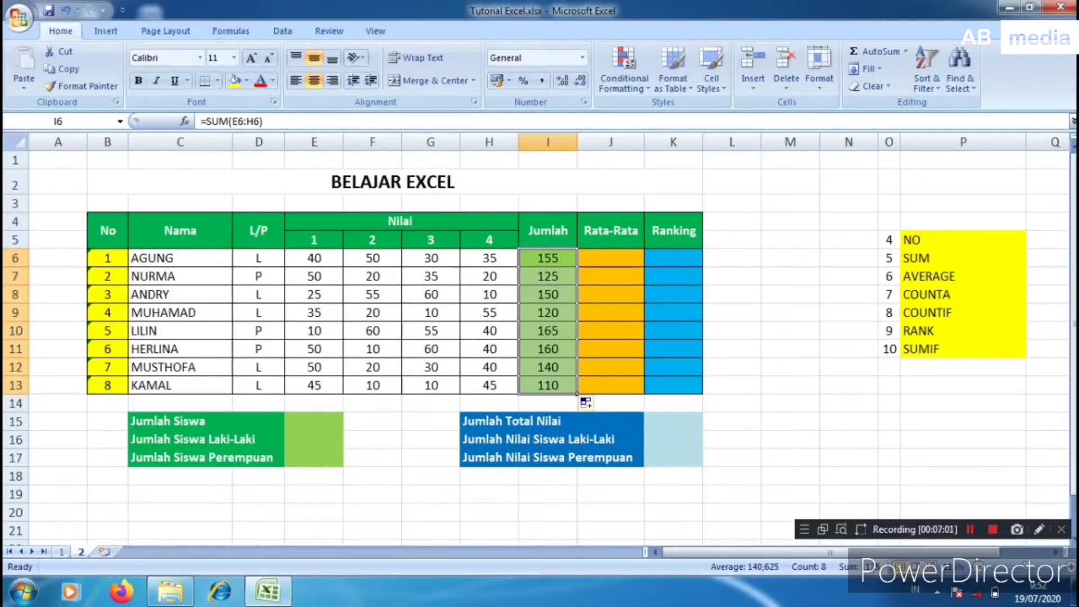
key("ctrl+z")
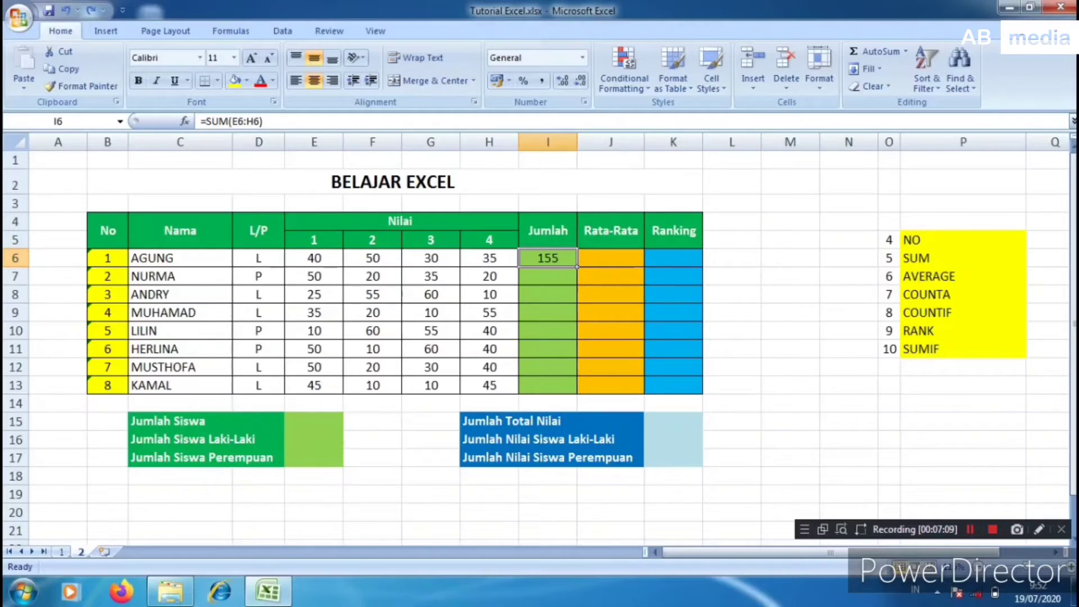
Copy the SUM formula from I6 down through I13 to total the scores of every student.
left_click_drag(578, 265, 577, 393)
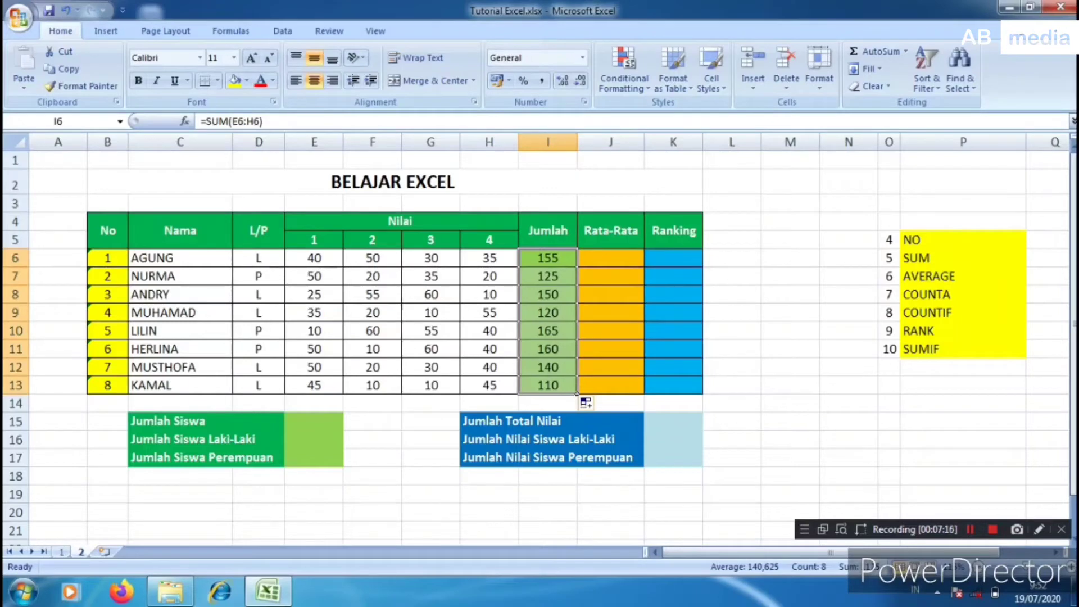
Enter an AVERAGE formula over E6:H6 in J6 to calculate the first student's mean score in the Rata-Rata column.
left_click(611, 313)
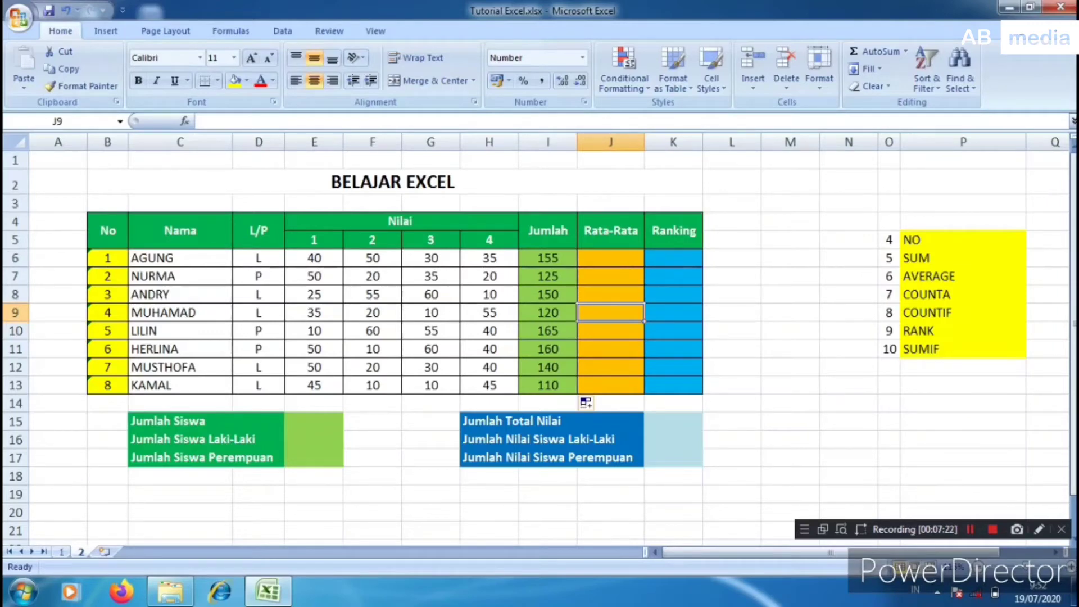
left_click(963, 276)
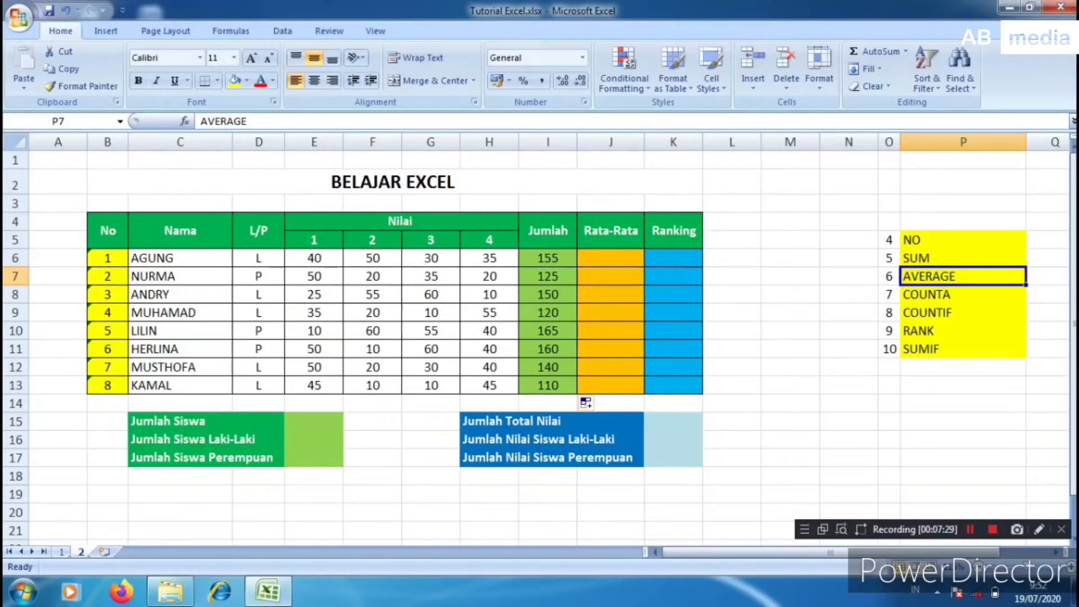
key("Left")
key("Left")
key("Left")
key("Left")
key("Left")
key("Left")
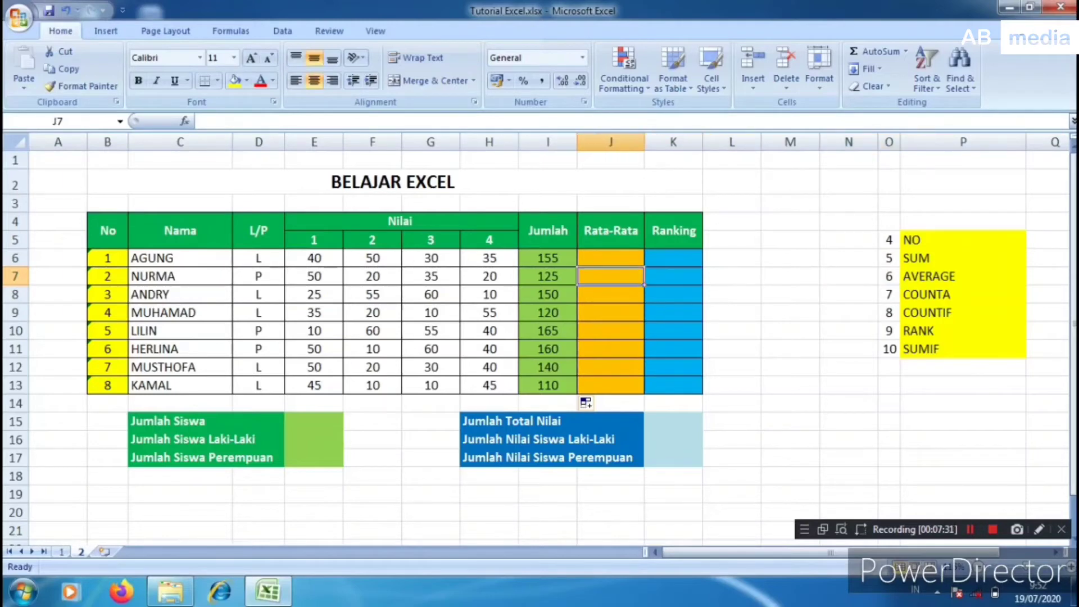
key("Up")
type("=")
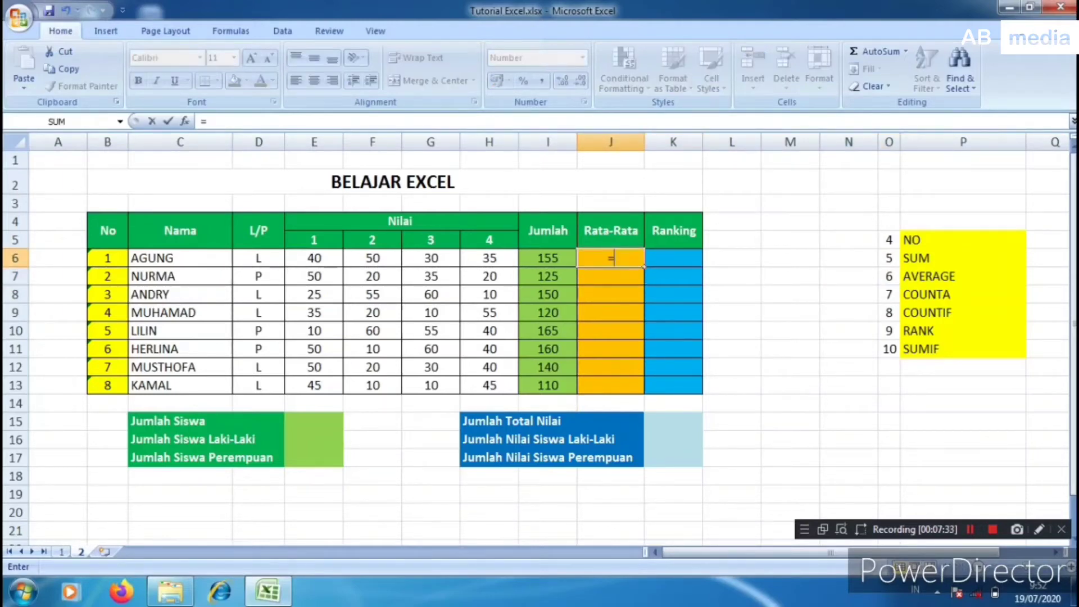
type("aver")
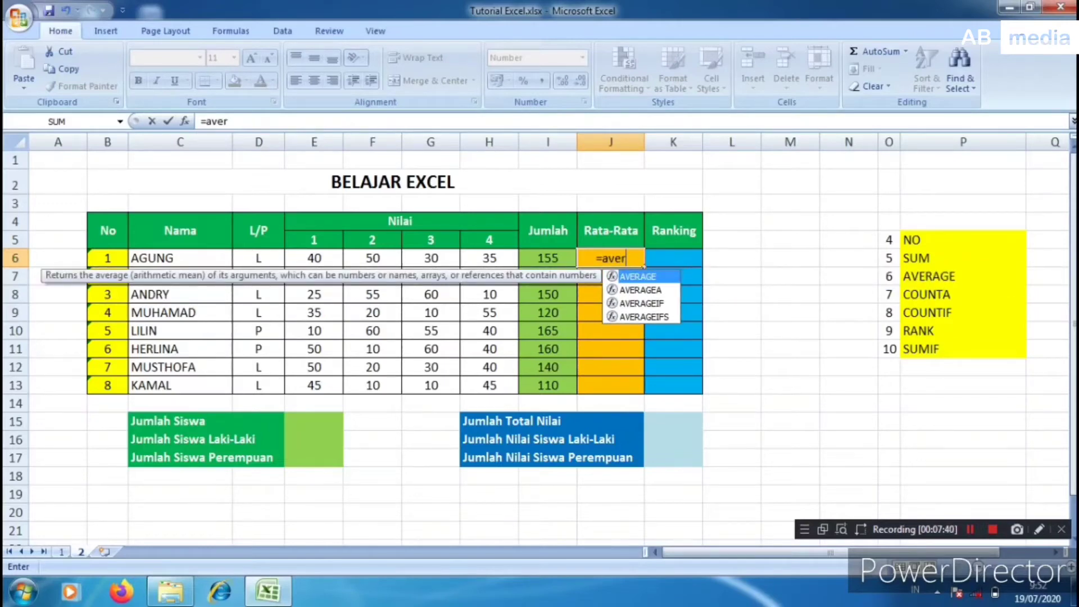
type("age")
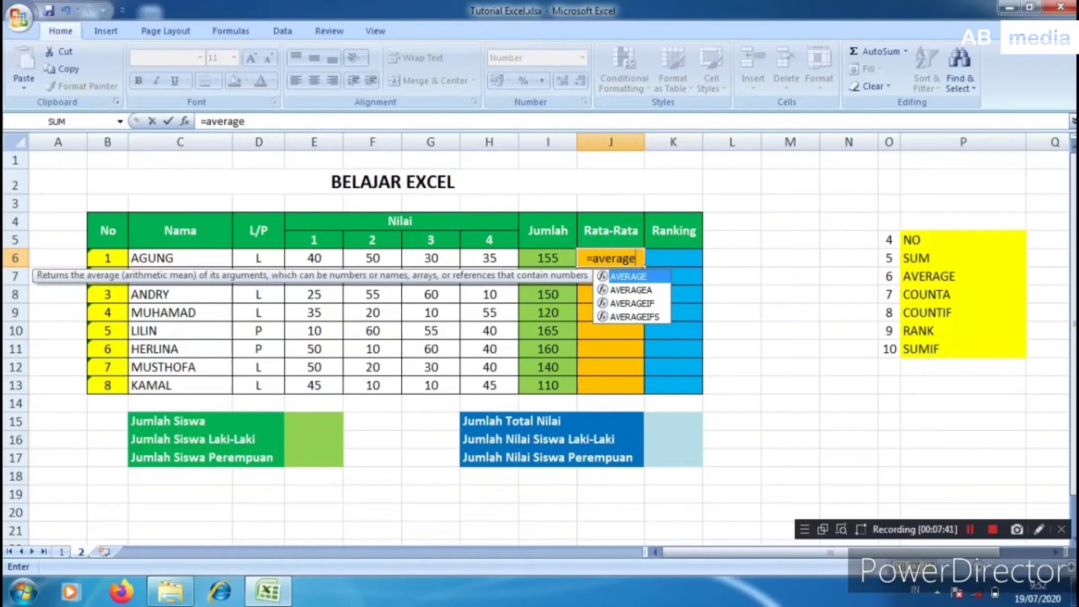
type("(")
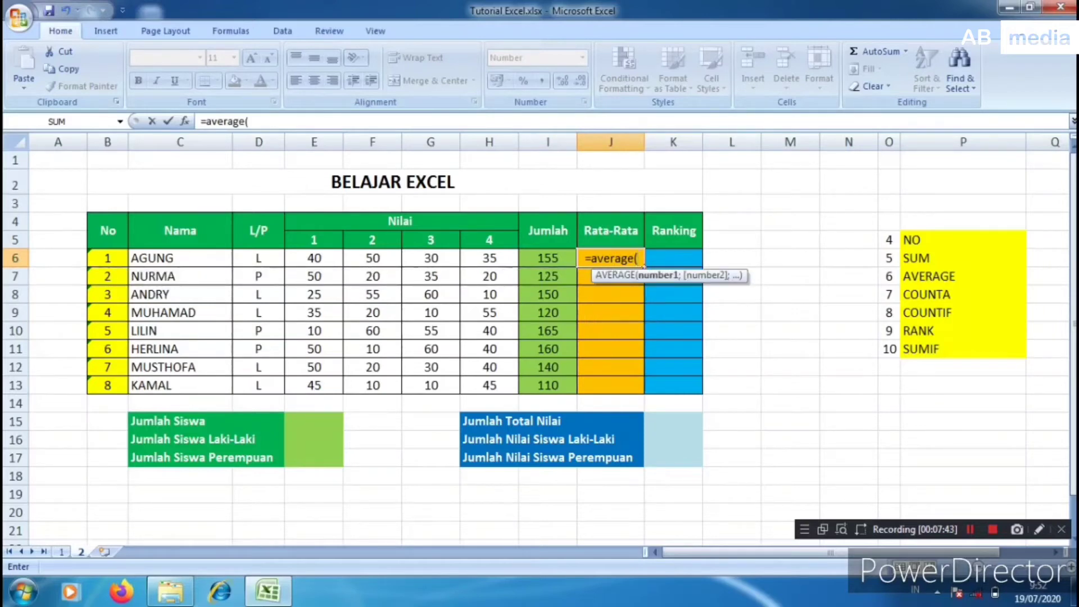
key("Left")
key("Left")
key("Left")
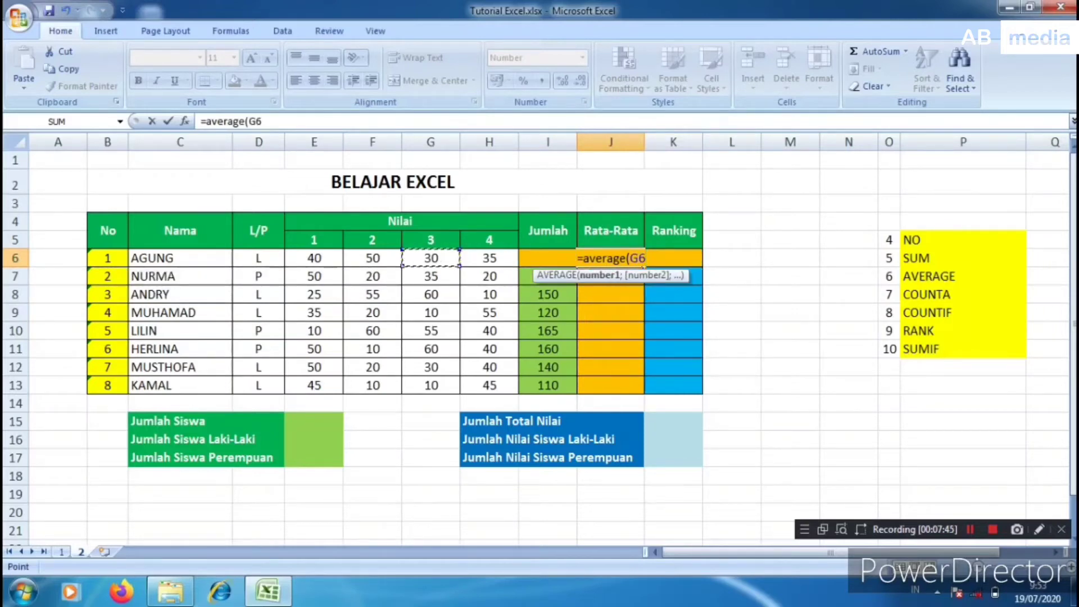
key("Left")
key("Left")
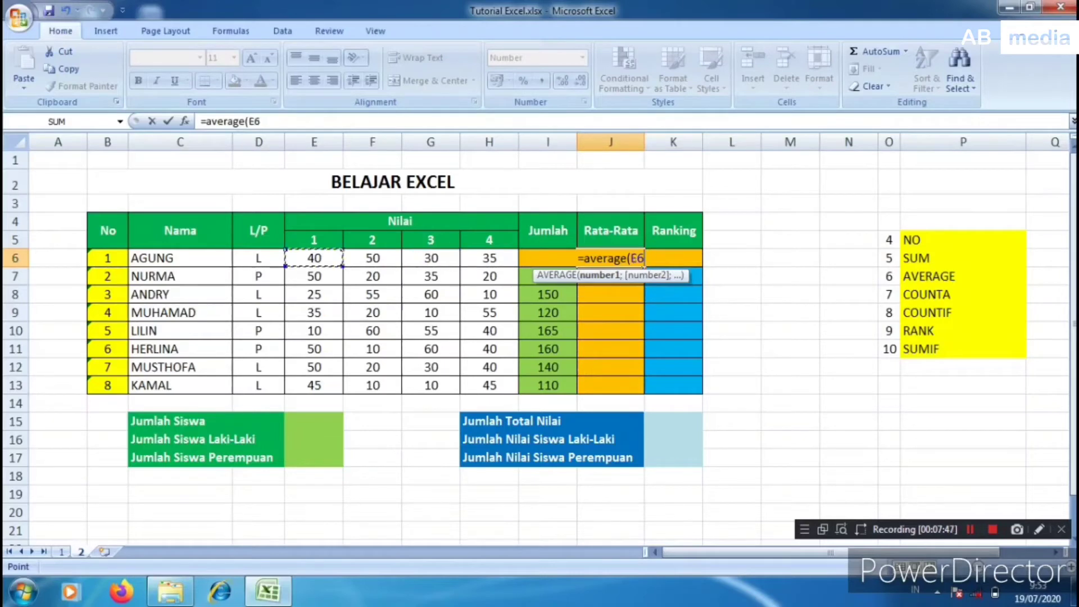
key("shift+Right")
key("shift+Right")
key("shift+Right")
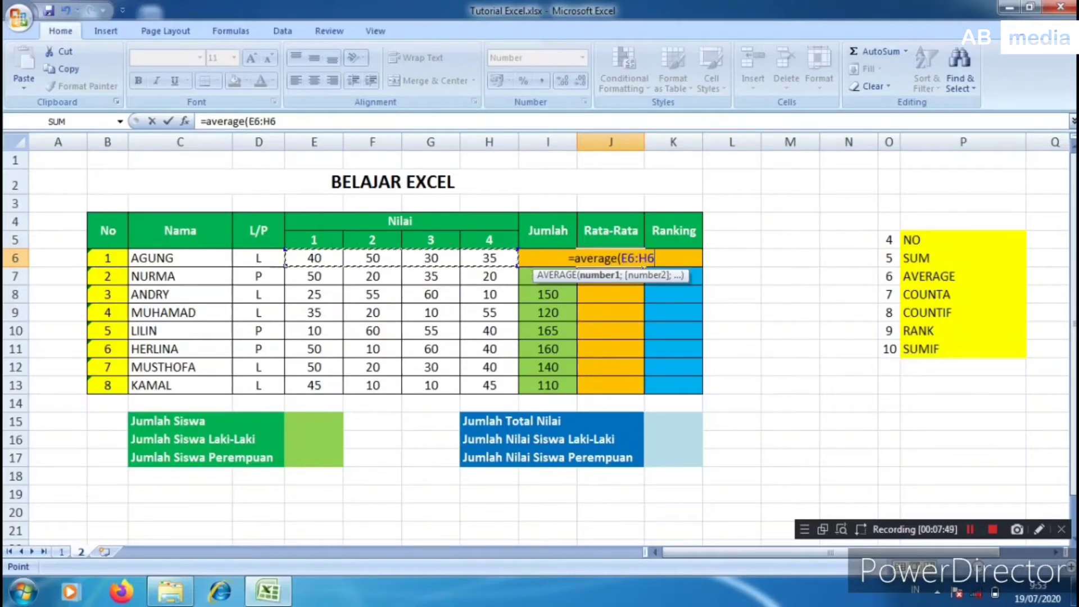
key("Return")
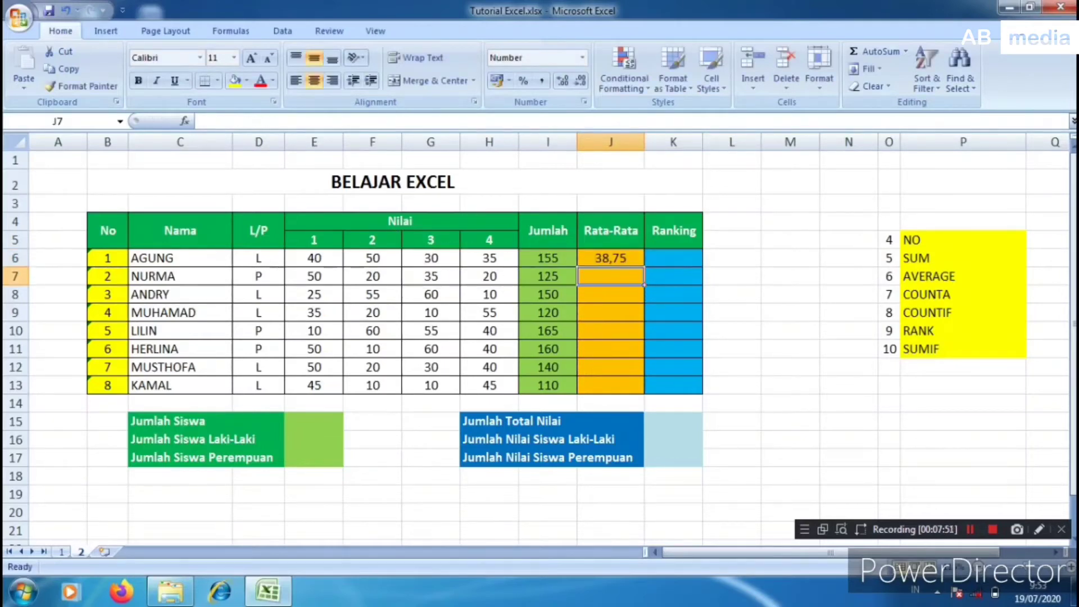
Copy the AVERAGE formula from J6 down through J13 to calculate the mean score of every student.
key("Up")
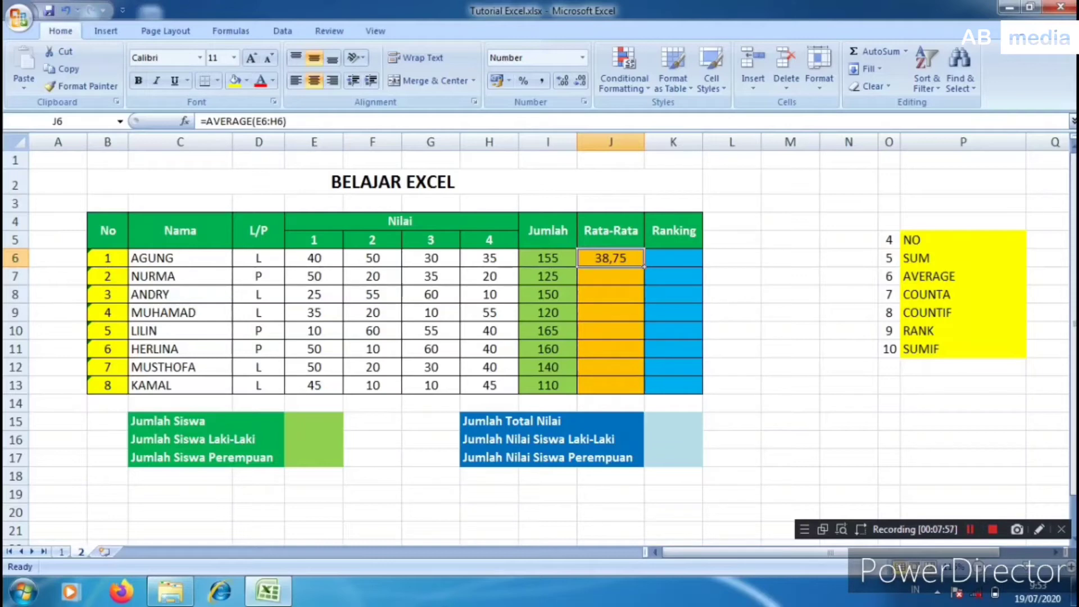
double_click(644, 267)
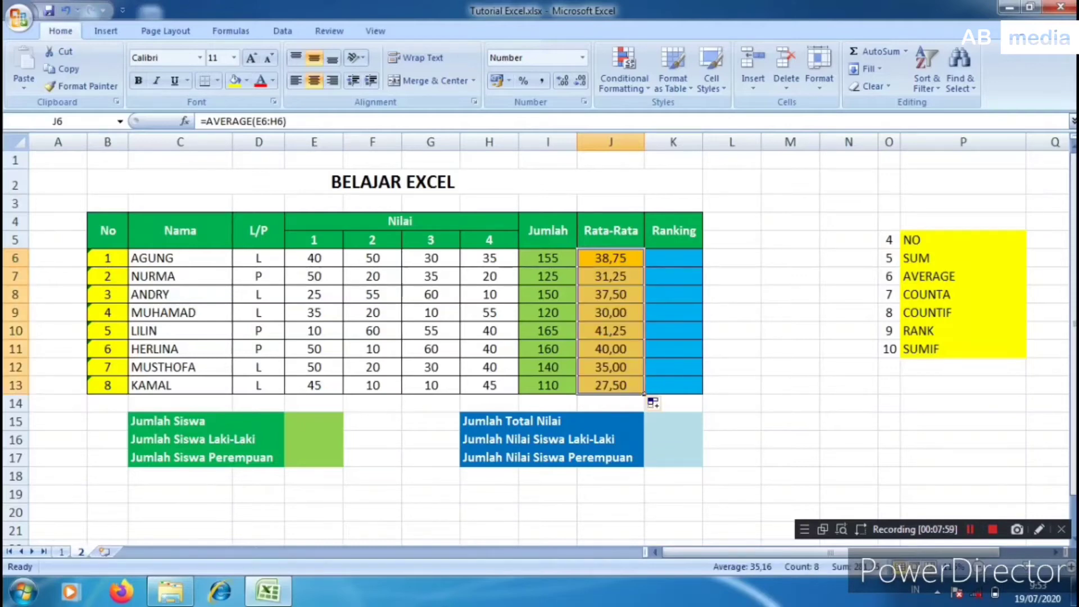
left_click(610, 331)
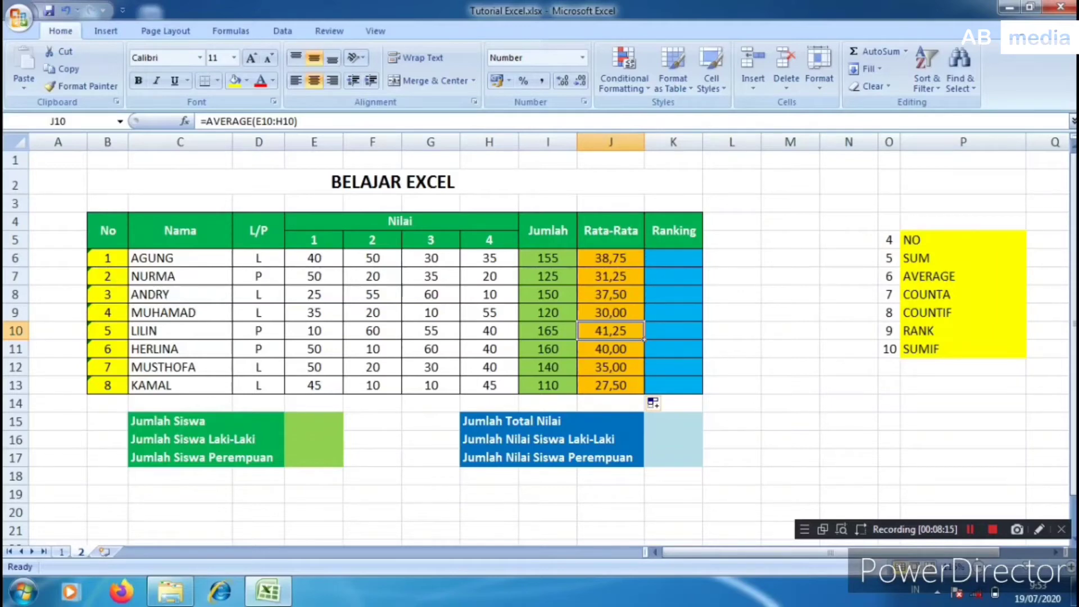
Enter a COUNTA formula over the names in C6:C13 in E15 to count all students for Jumlah Siswa.
left_click(963, 295)
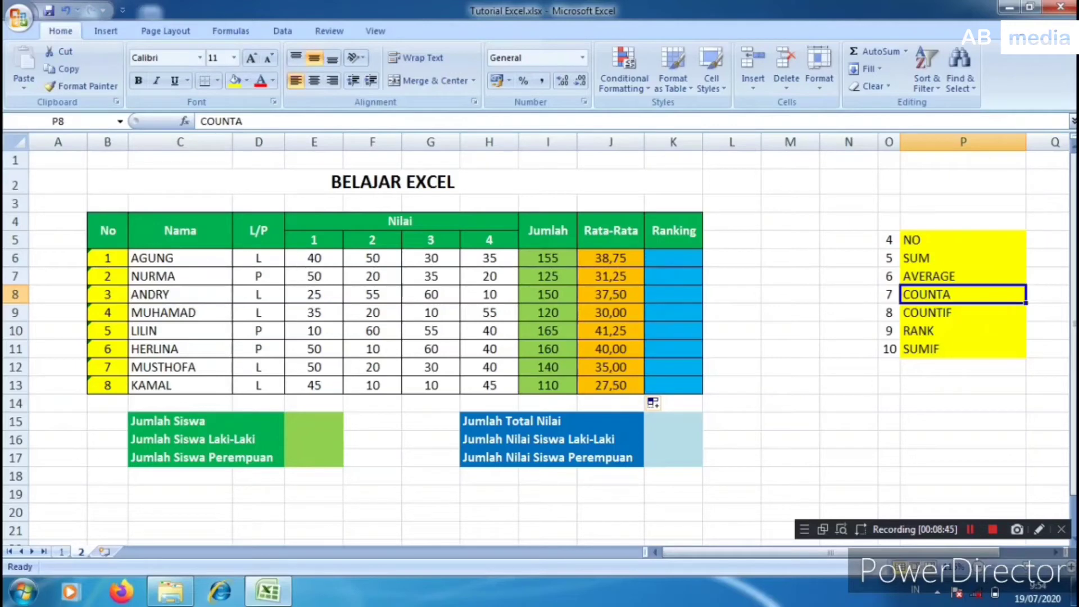
left_click(314, 421)
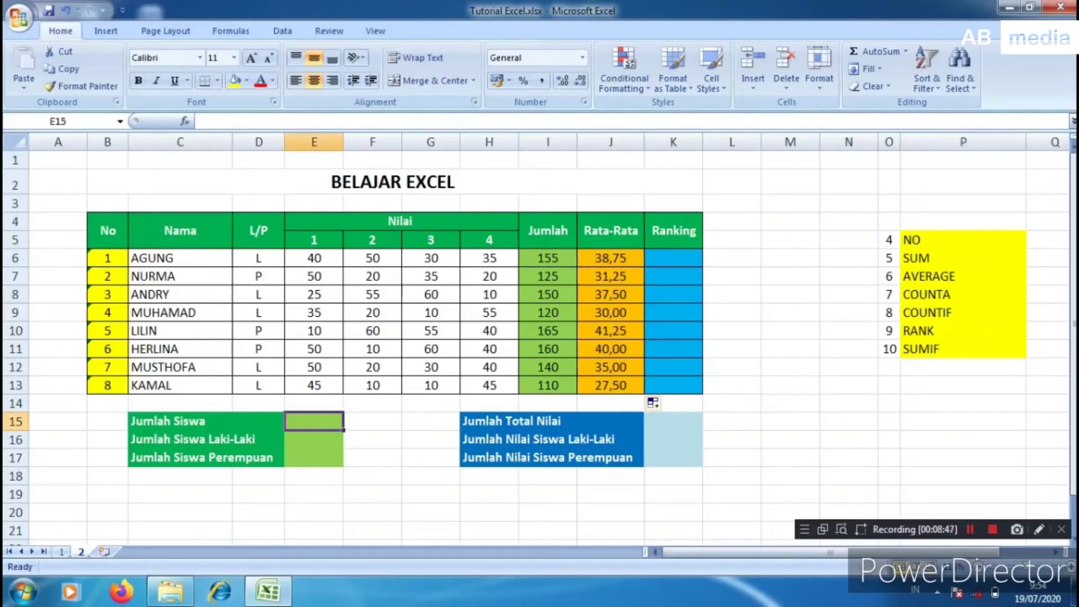
type("=")
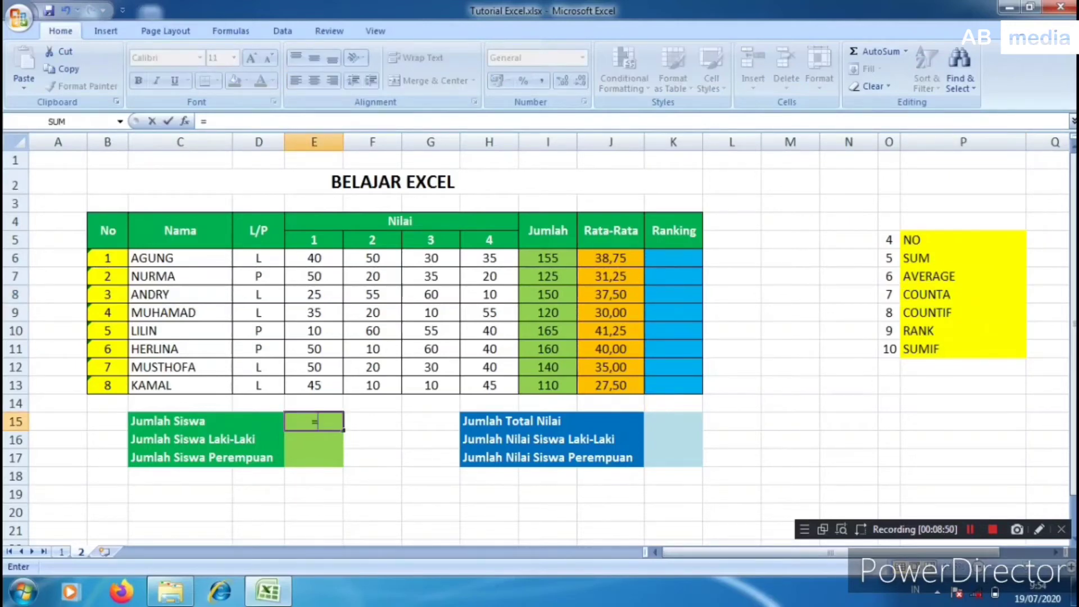
type("c")
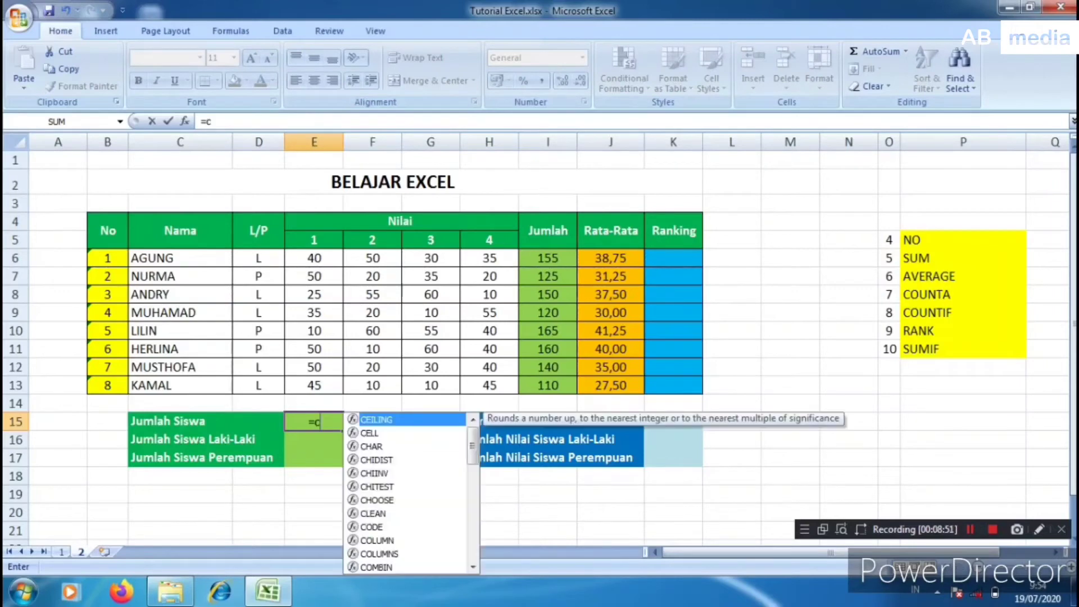
type("ount")
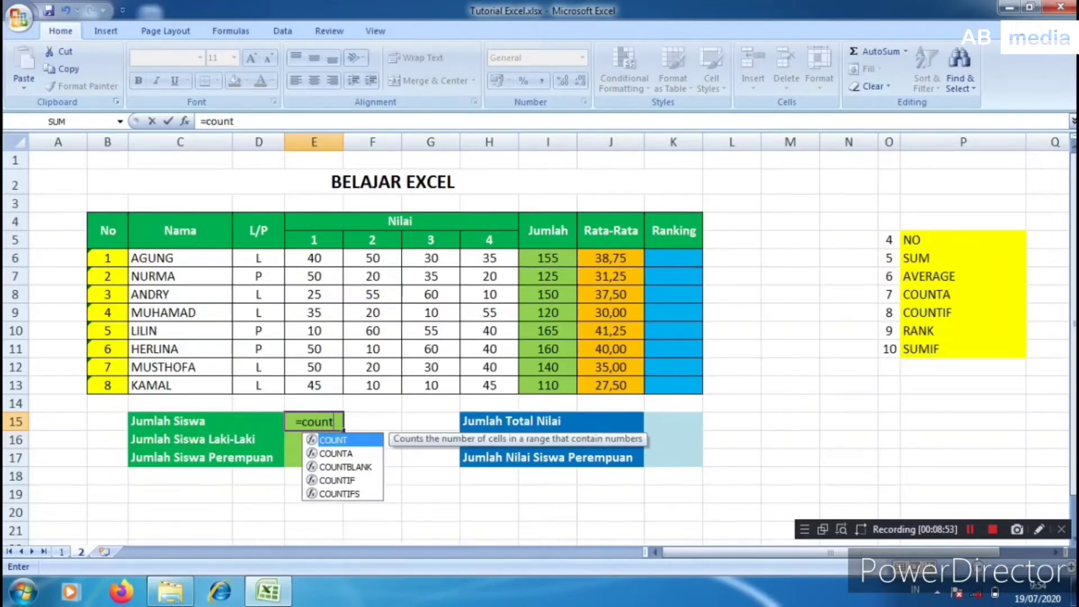
type("a(")
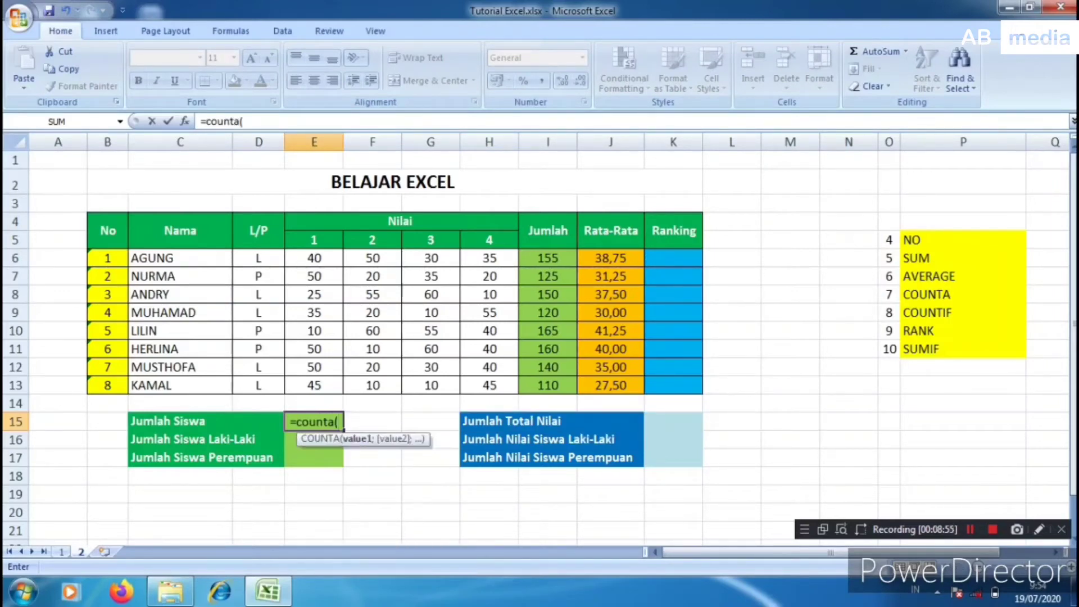
left_click_drag(222, 258, 225, 388)
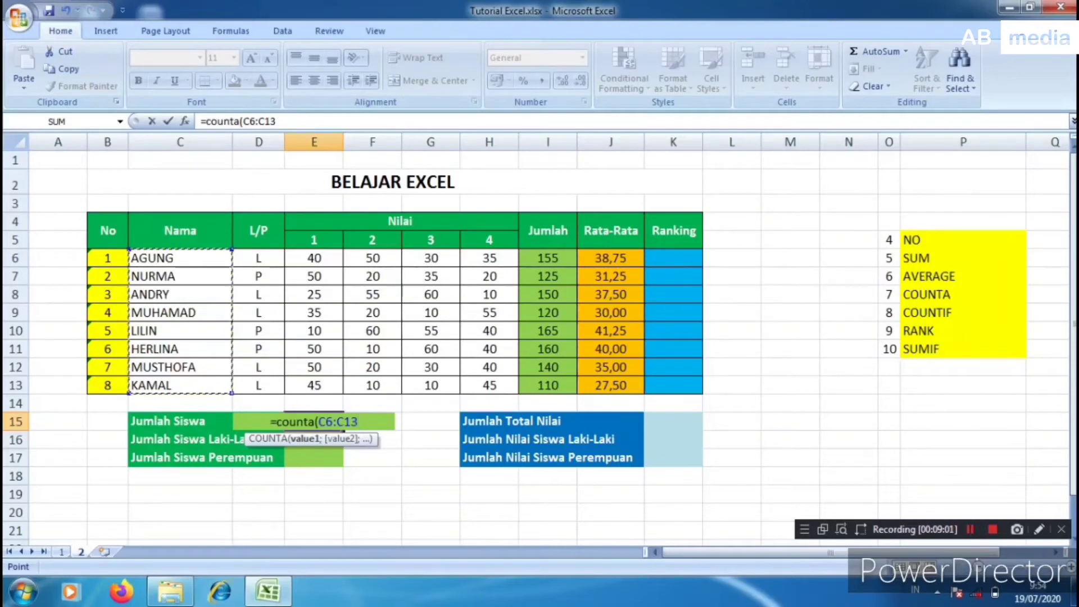
key("Return")
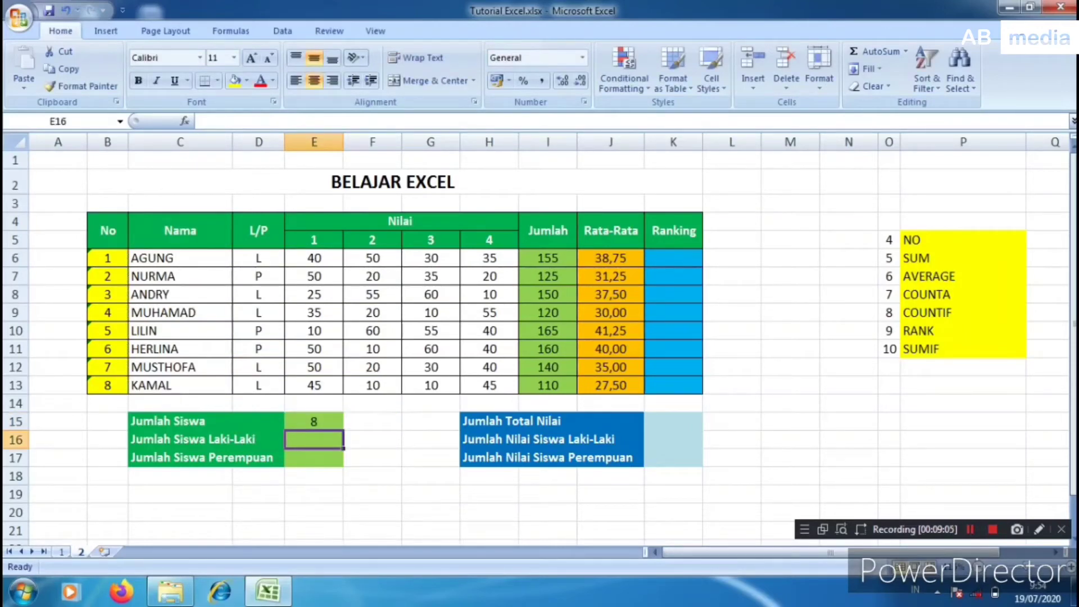
Replace the Jumlah Siswa formula in E15 with a COUNTA over the L/P entries in D6:D13.
left_click(314, 422)
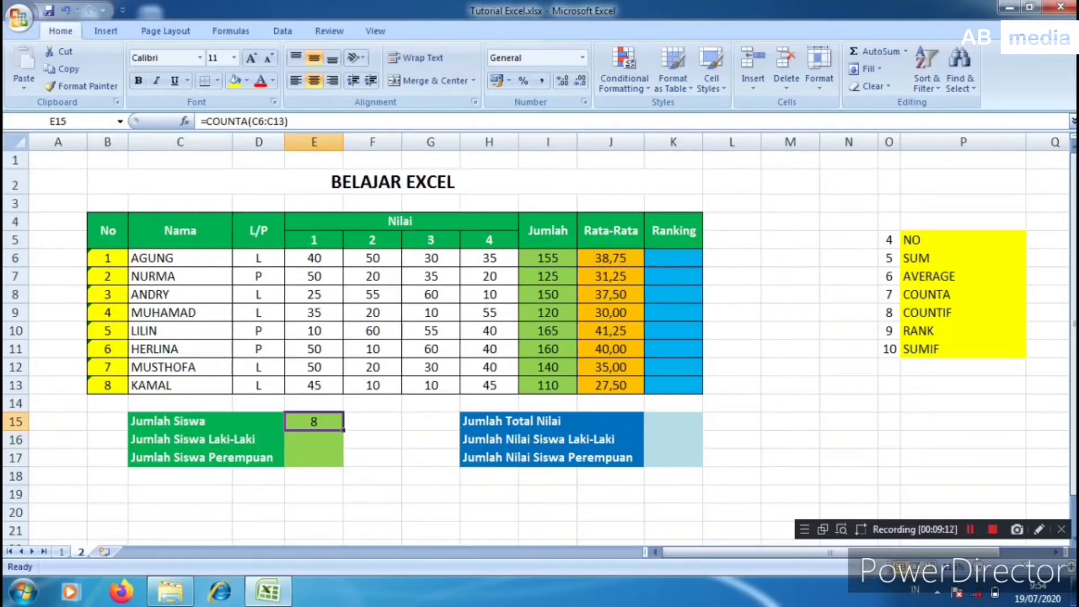
type("=")
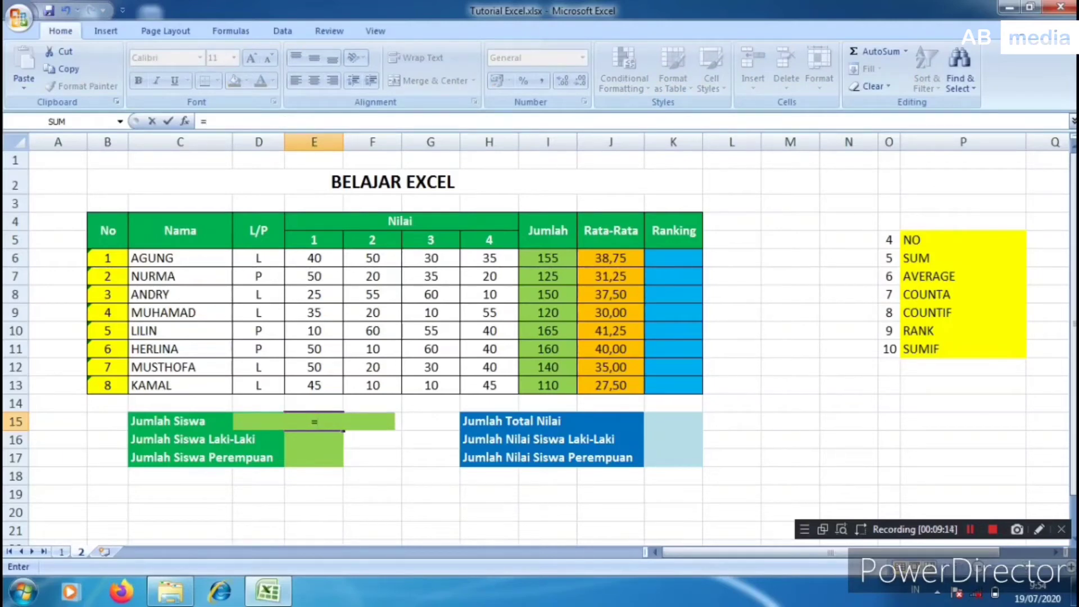
type("co")
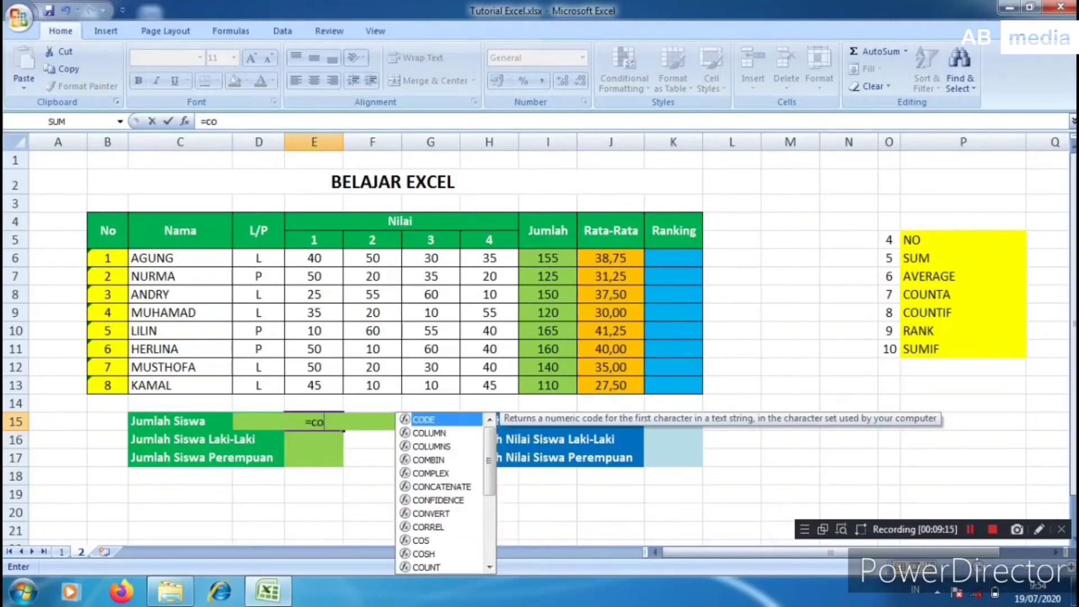
type("unta(")
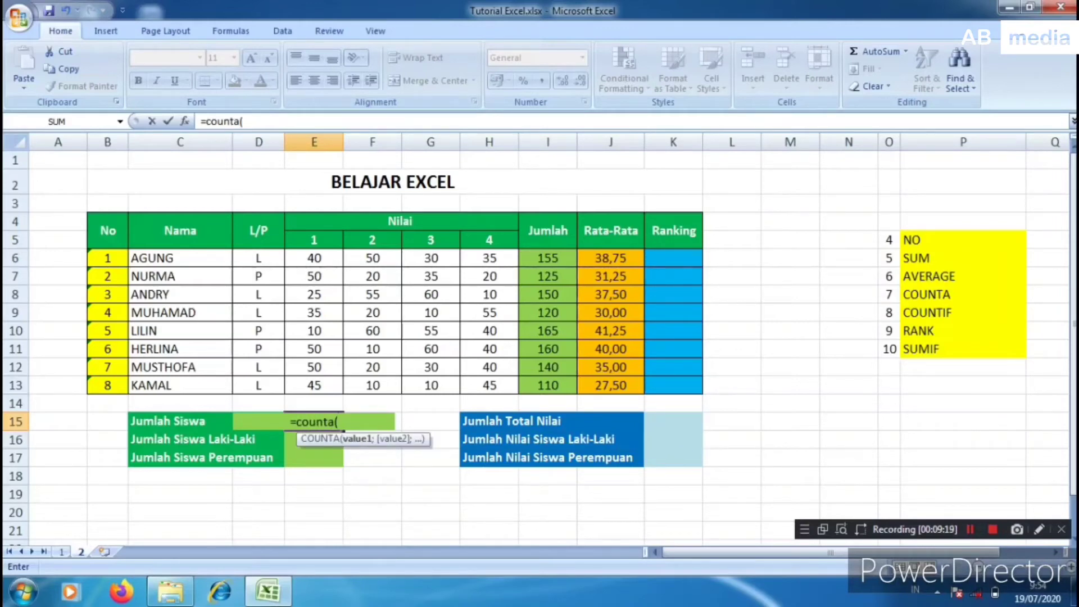
left_click_drag(259, 258, 259, 385)
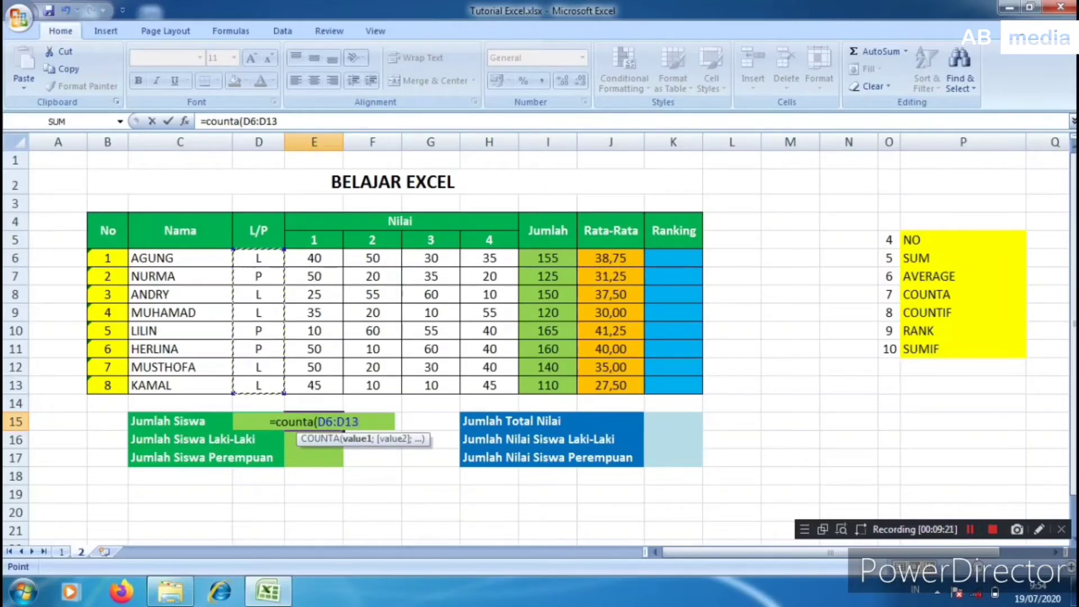
key("Return")
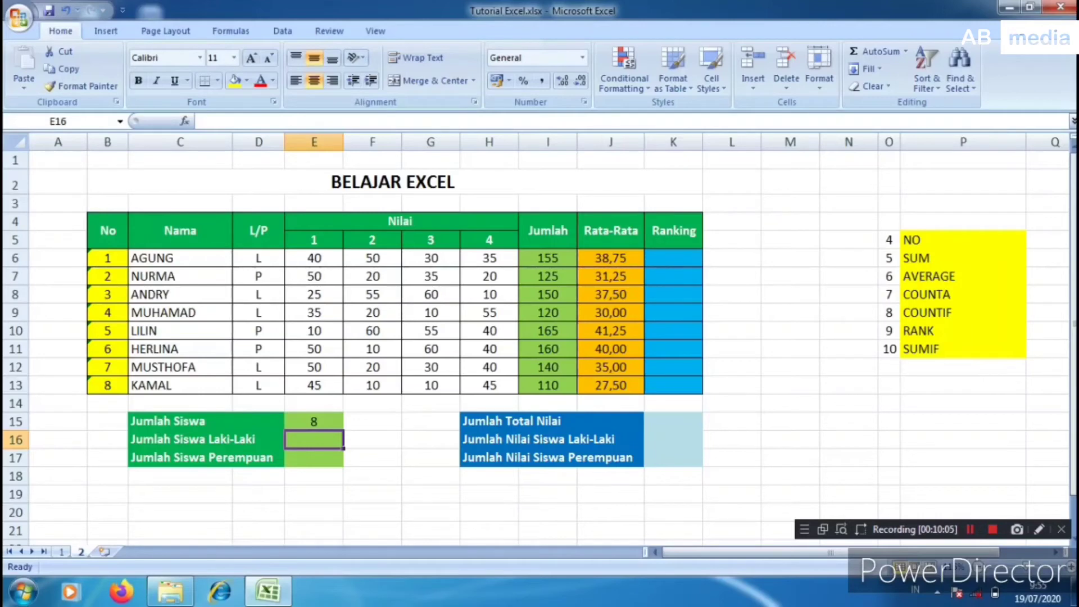
Enter =COUNTIF(D6:D13;"l") in E16 to count the male students for Jumlah Siswa Laki-Laki.
type("=")
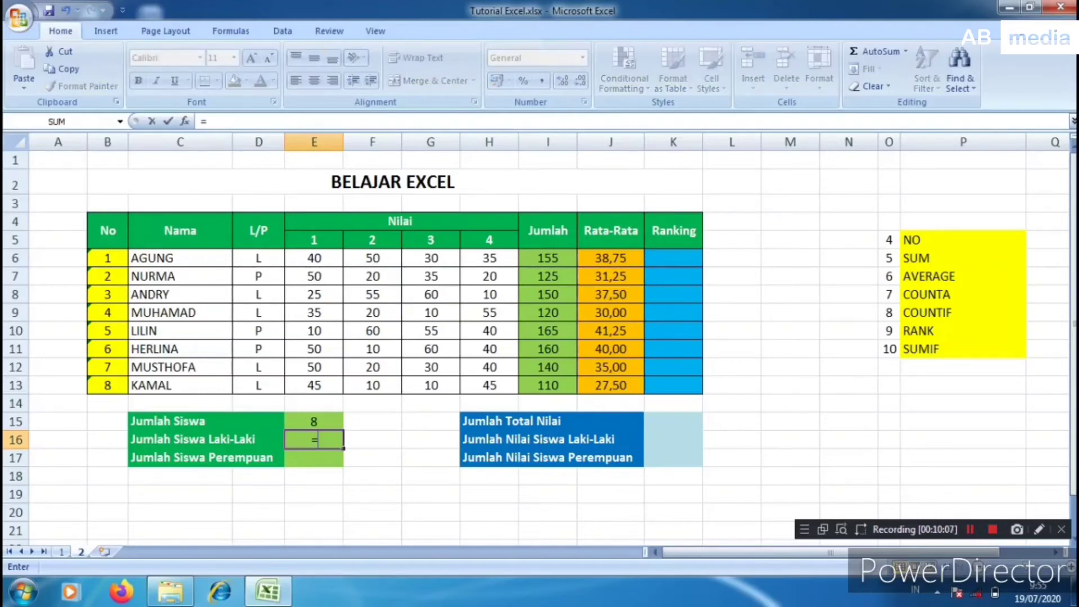
type("co")
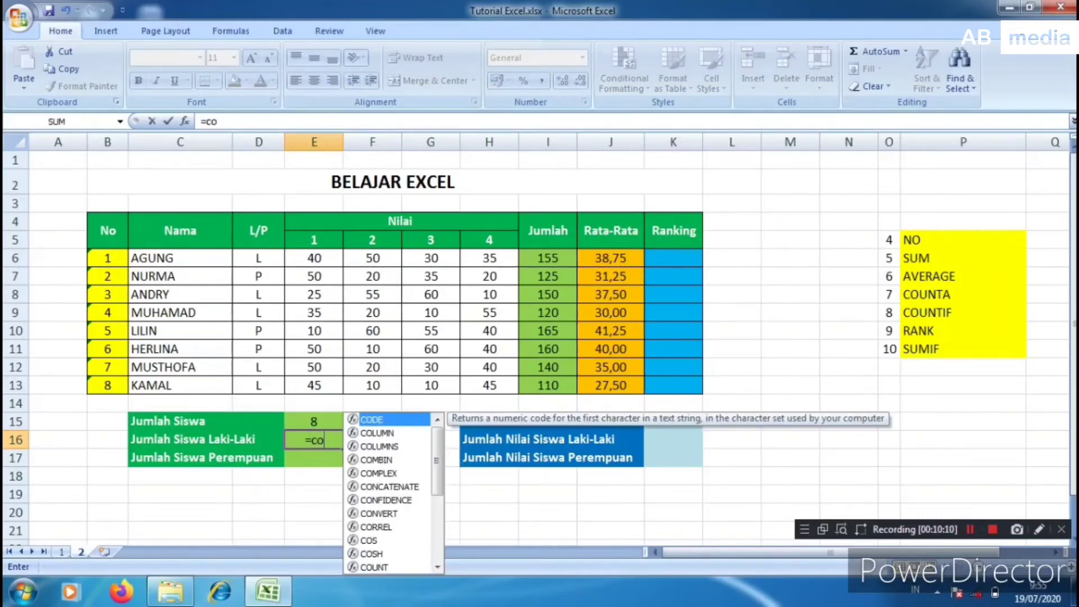
type("untif")
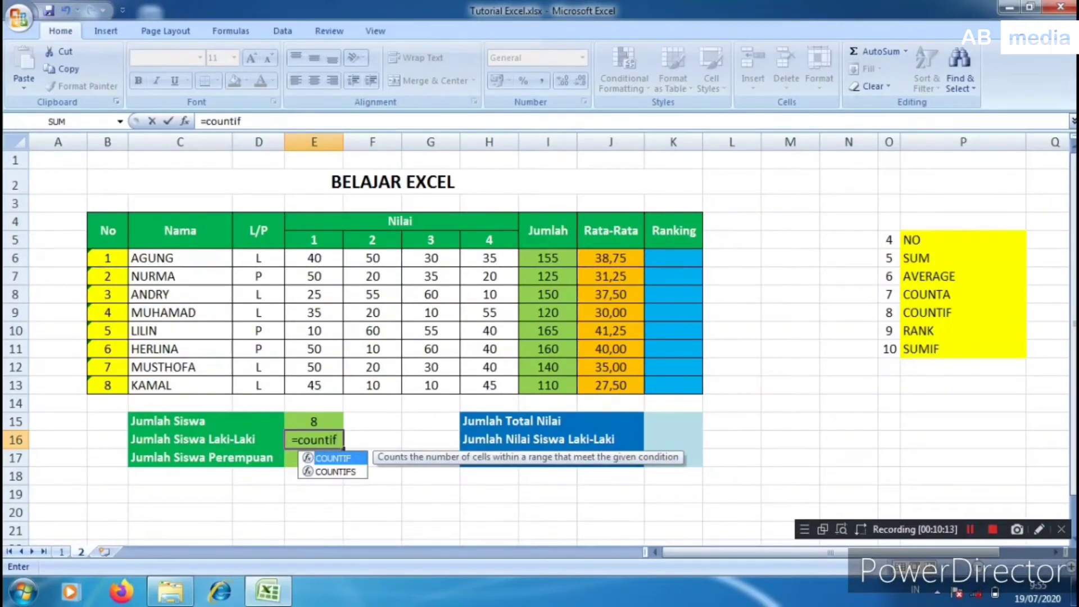
type("(")
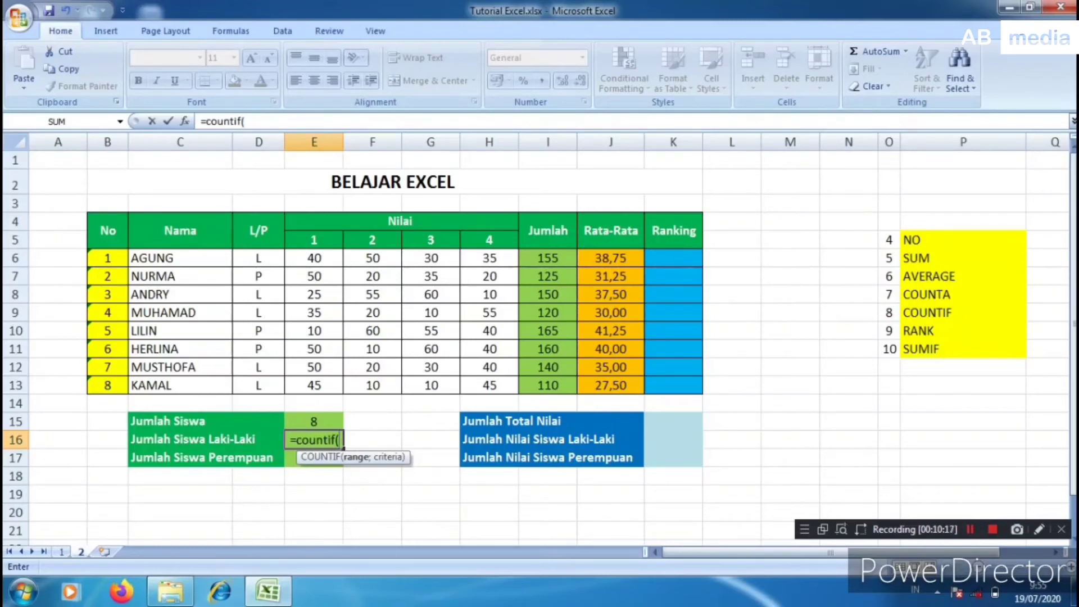
left_click_drag(258, 258, 259, 385)
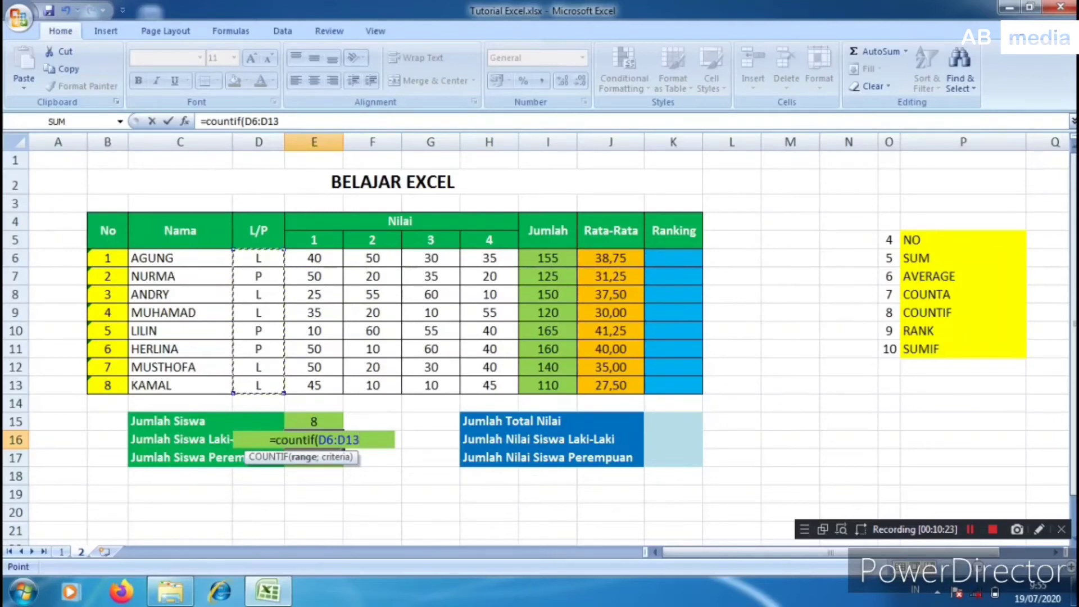
type(";")
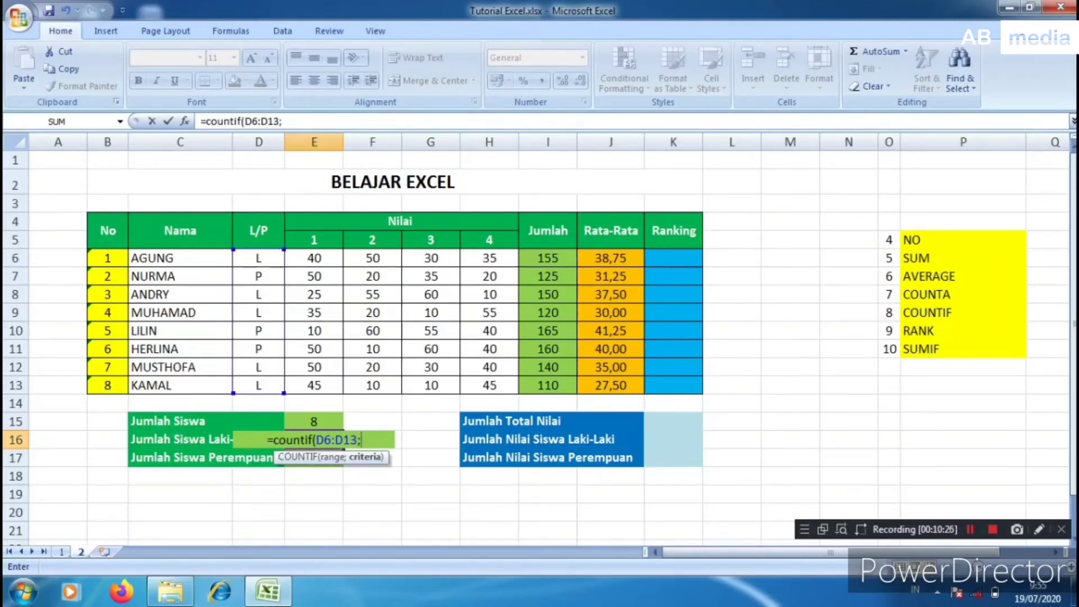
type("\"")
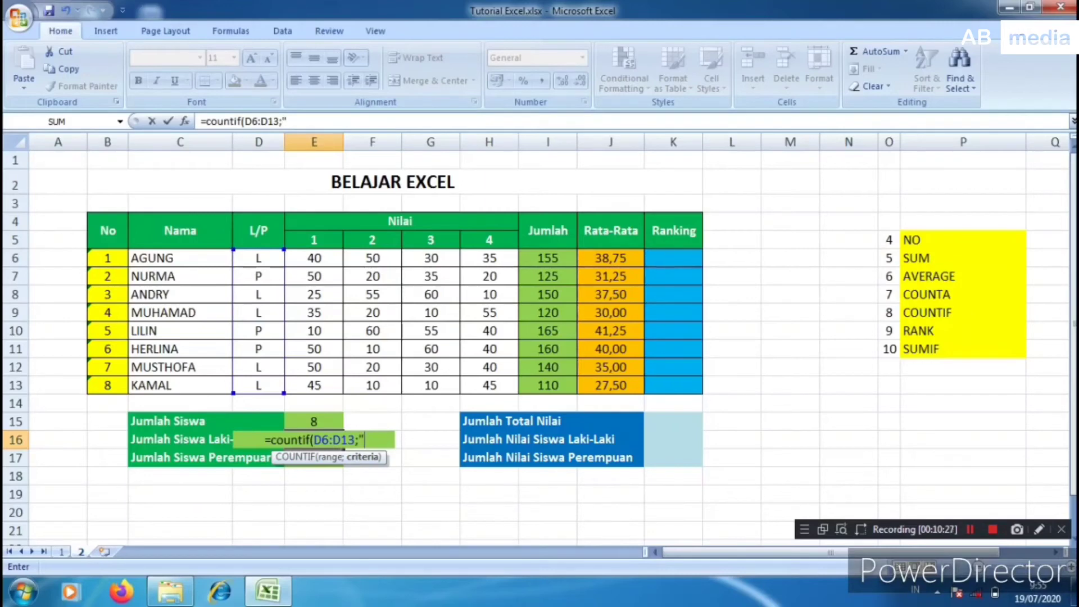
type("l")
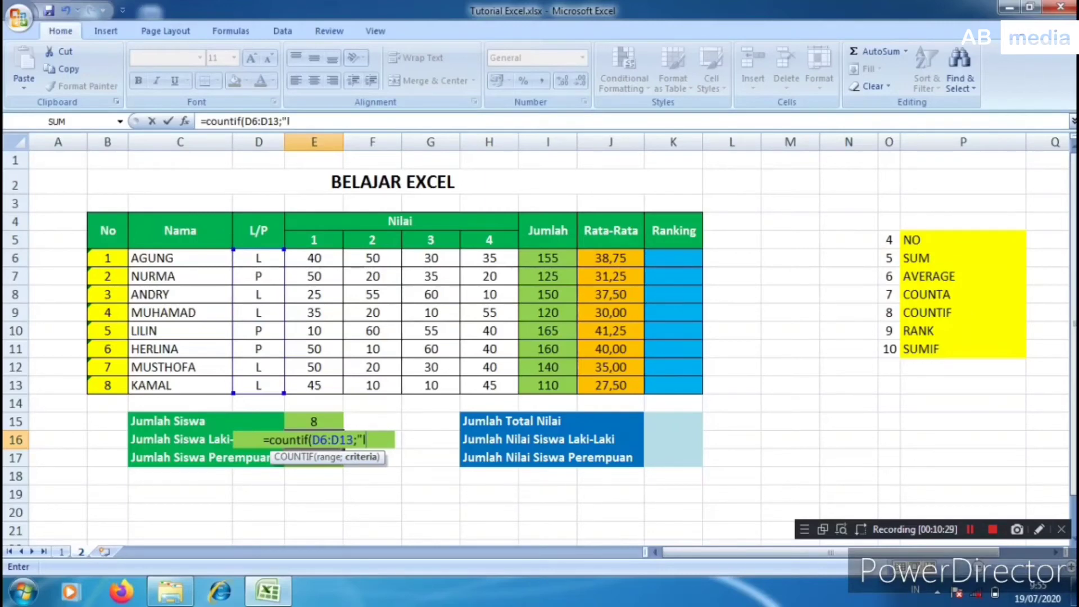
type("\"")
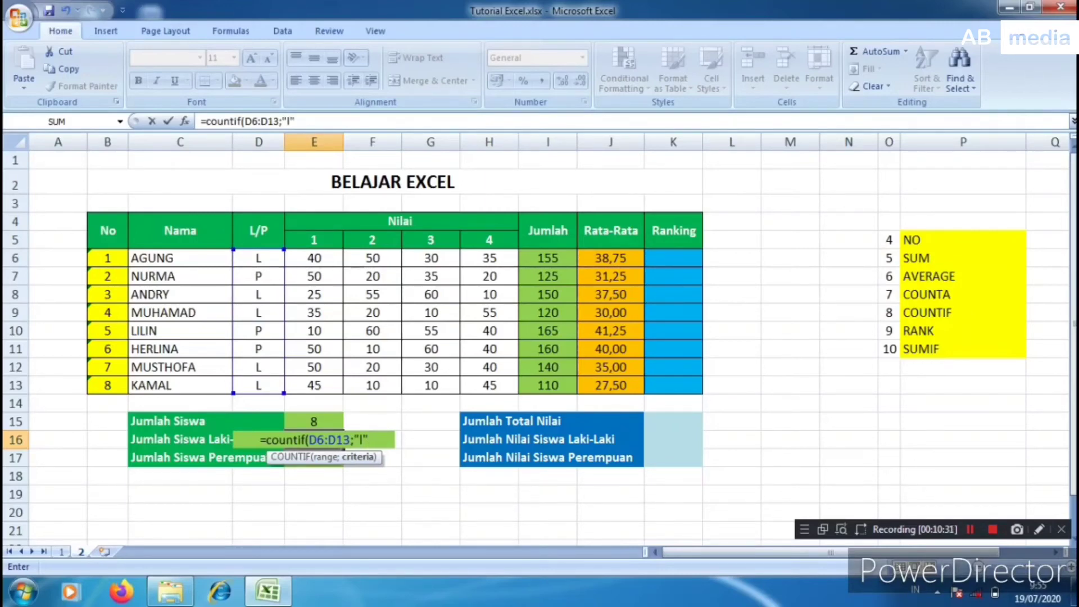
type(")")
key("Return")
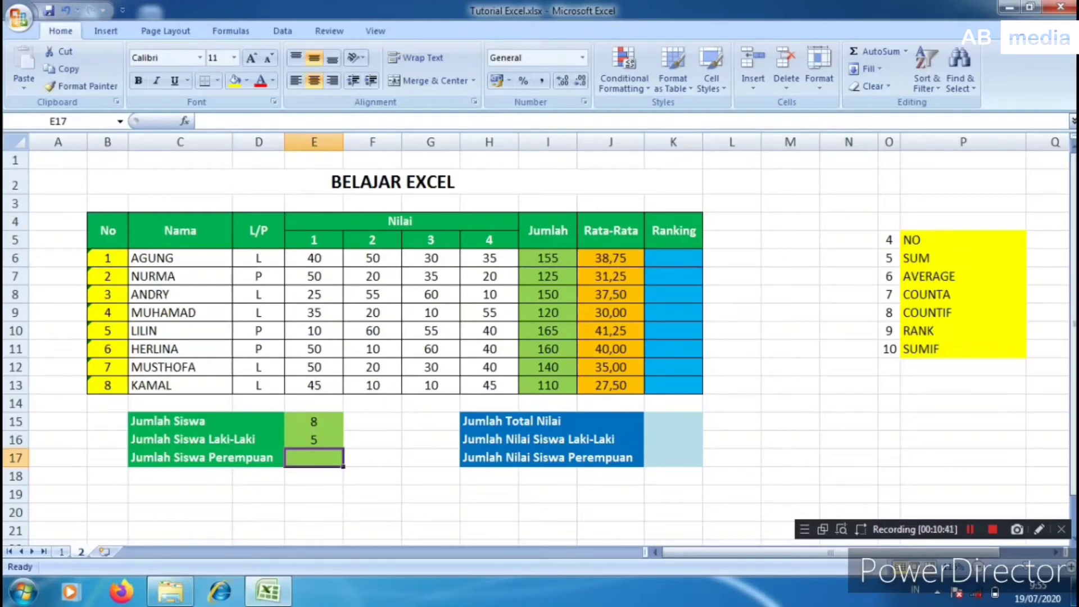
Enter a COUNTIF formula over D6:D13 with the criterion "p" in E17 to count the female students for Jumlah Siswa Perempuan.
type("=co")
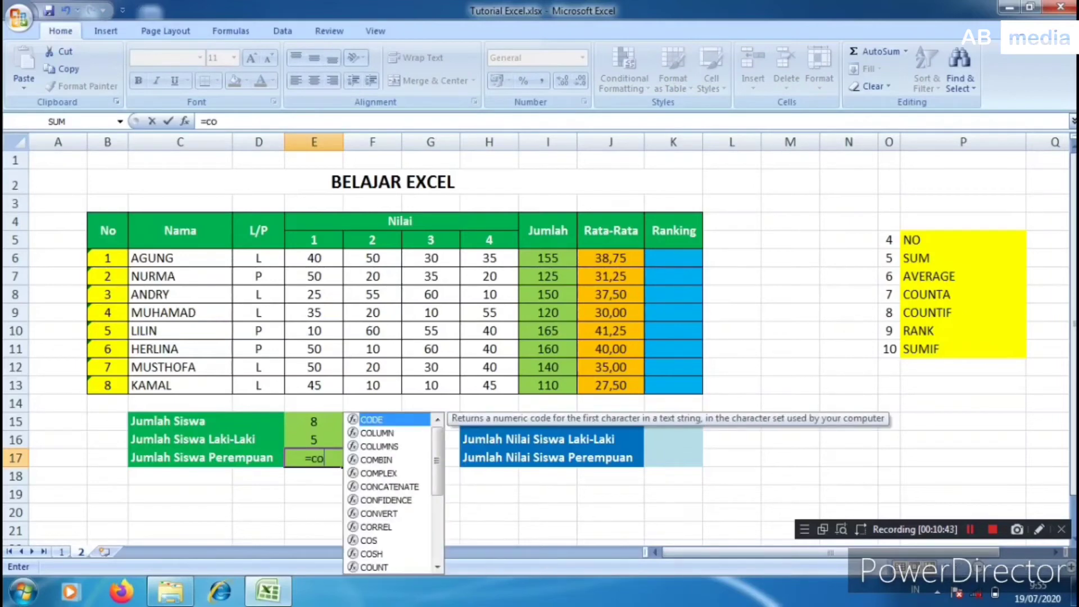
type("untif")
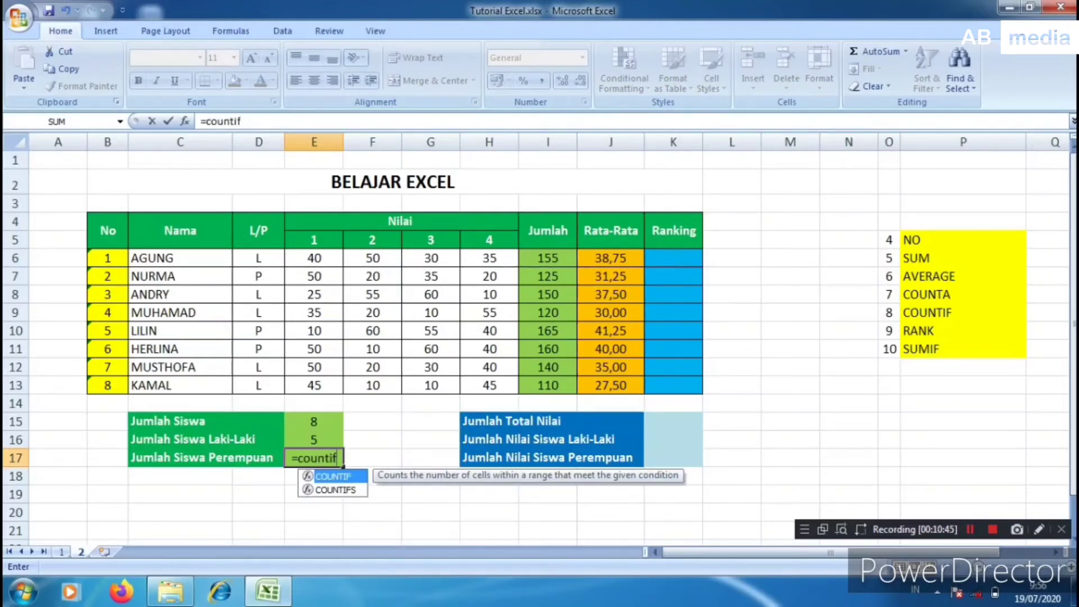
type("(")
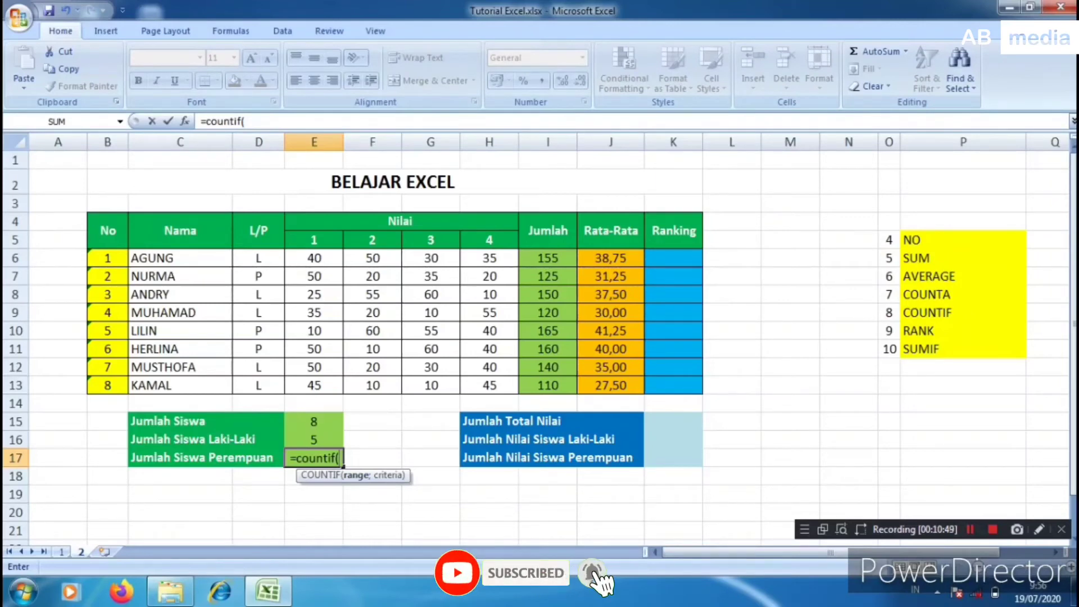
left_click_drag(258, 258, 261, 388)
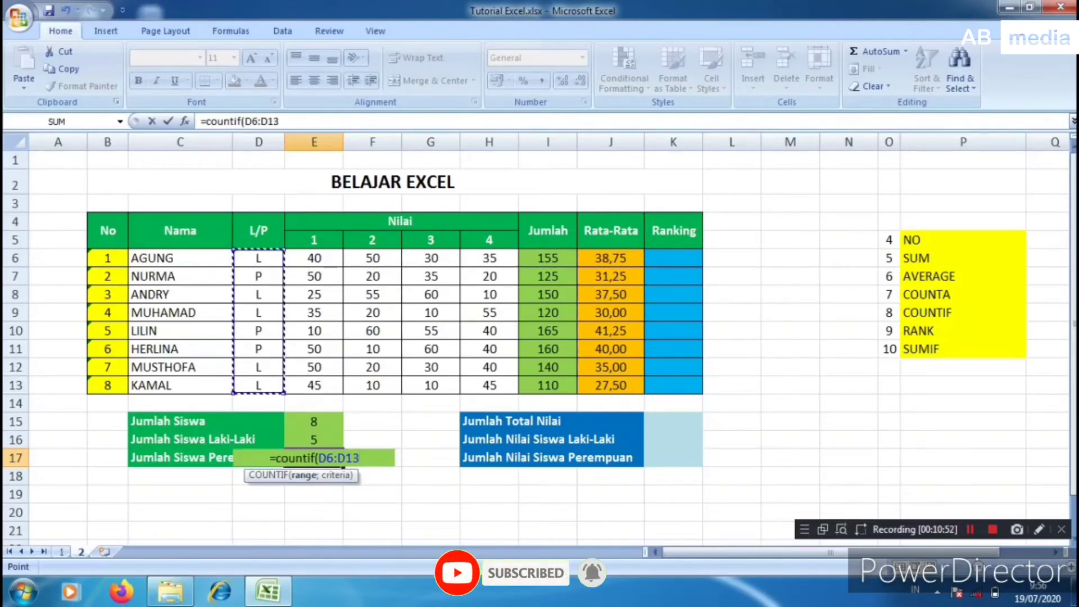
type(";\"")
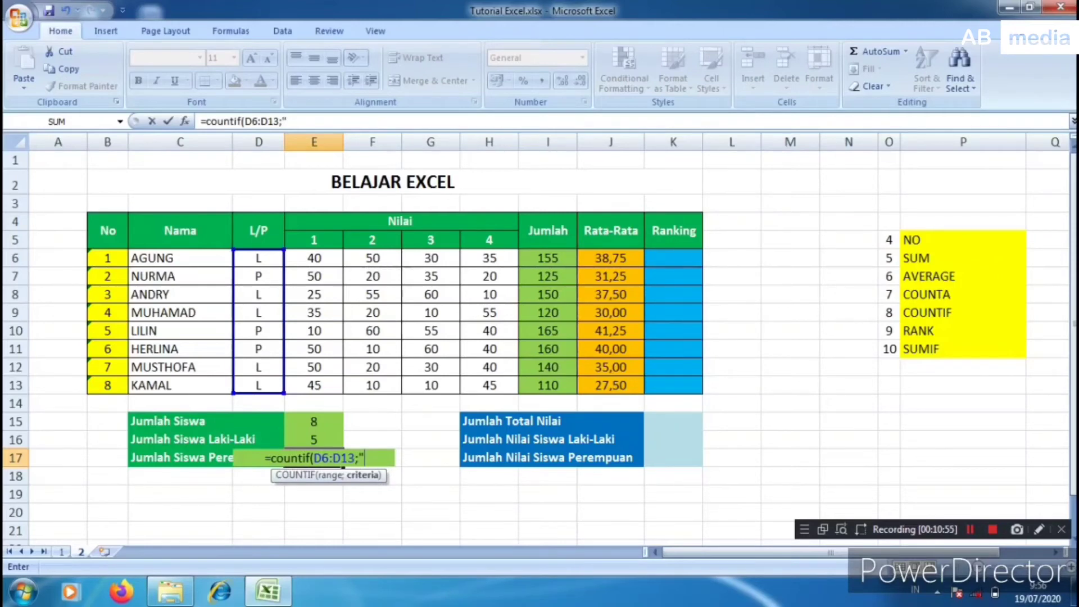
type("p\"")
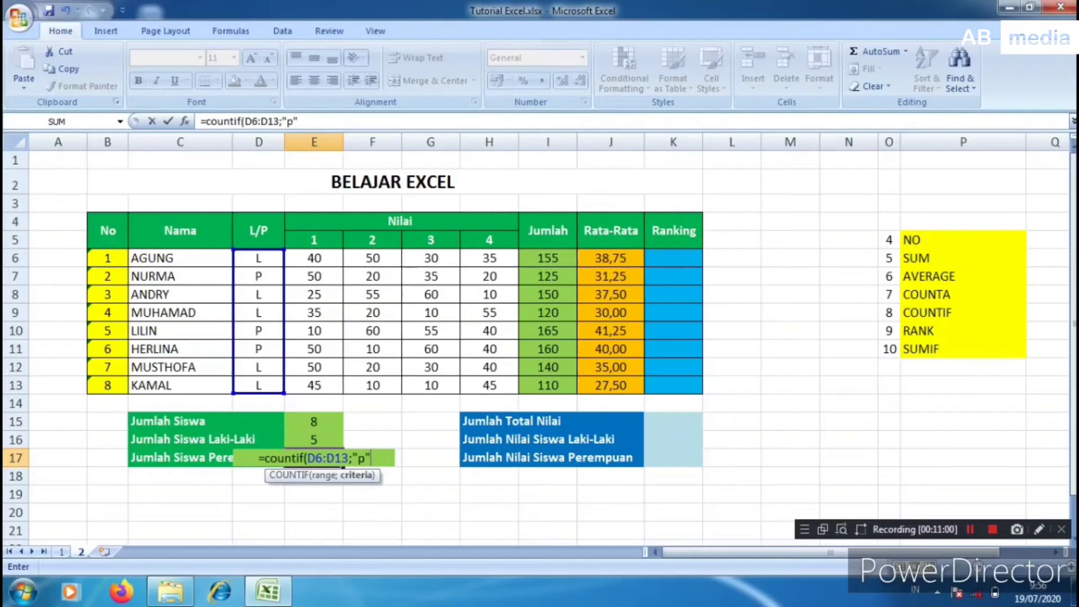
key("Return")
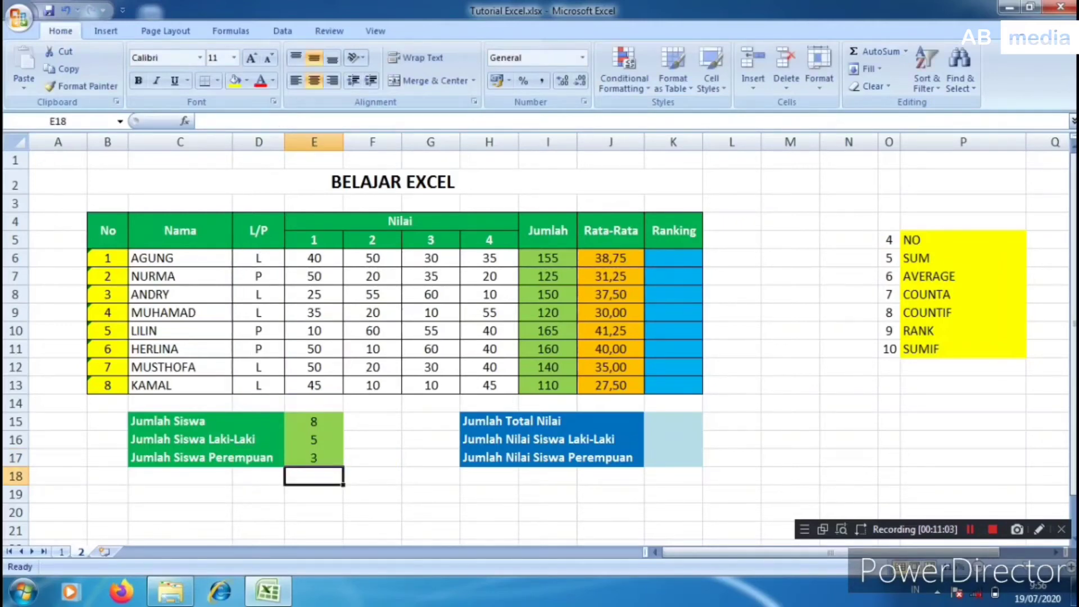
left_click(314, 422)
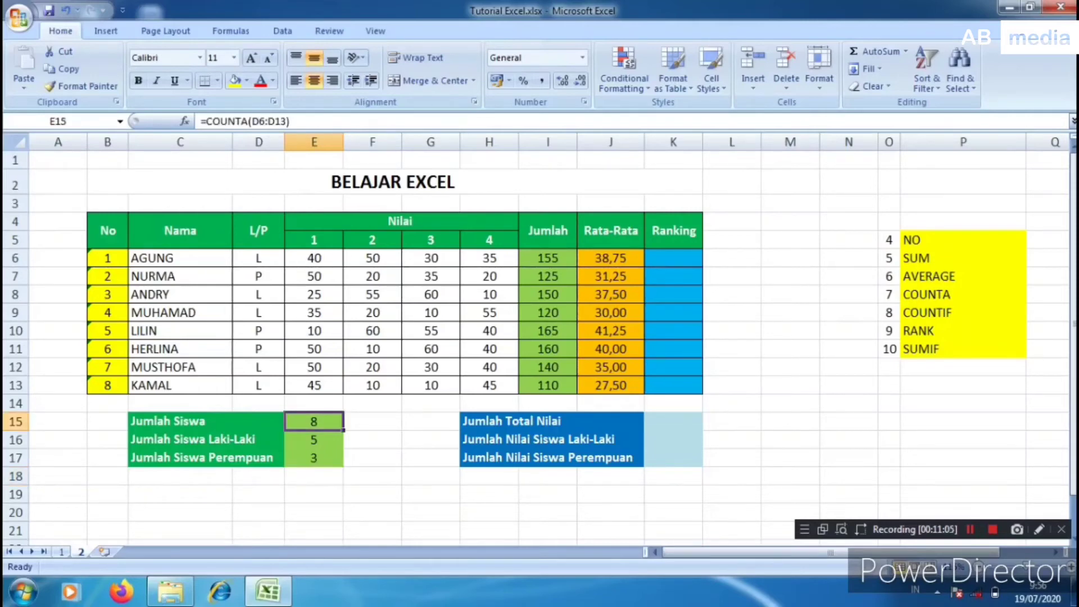
Enter the formula =RANK(J6;J6:J13;0) in K6 to rank the first student's average in descending order.
left_click(314, 440)
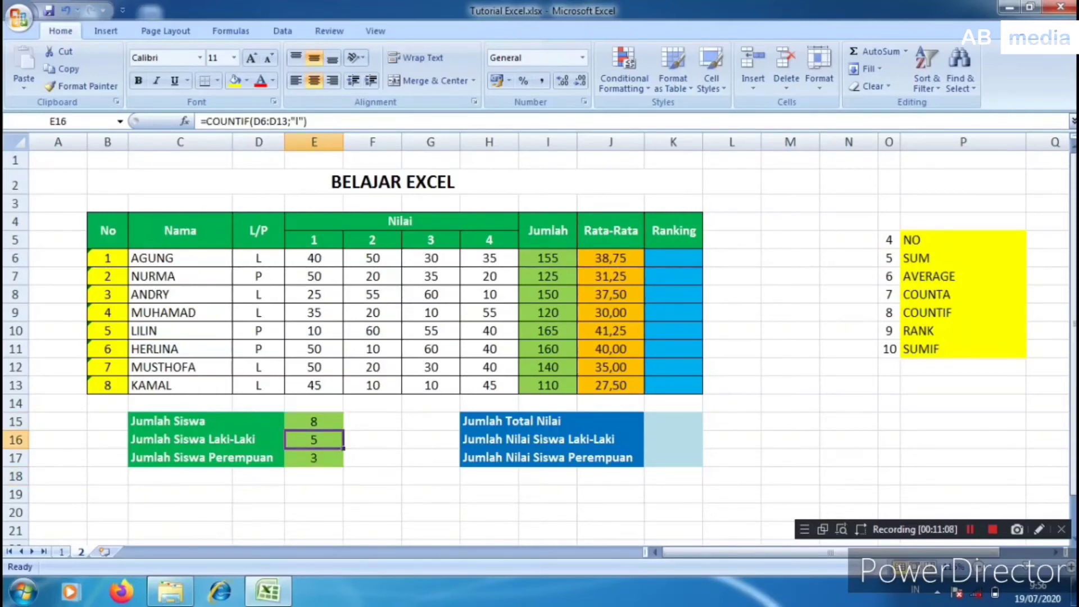
left_click(314, 457)
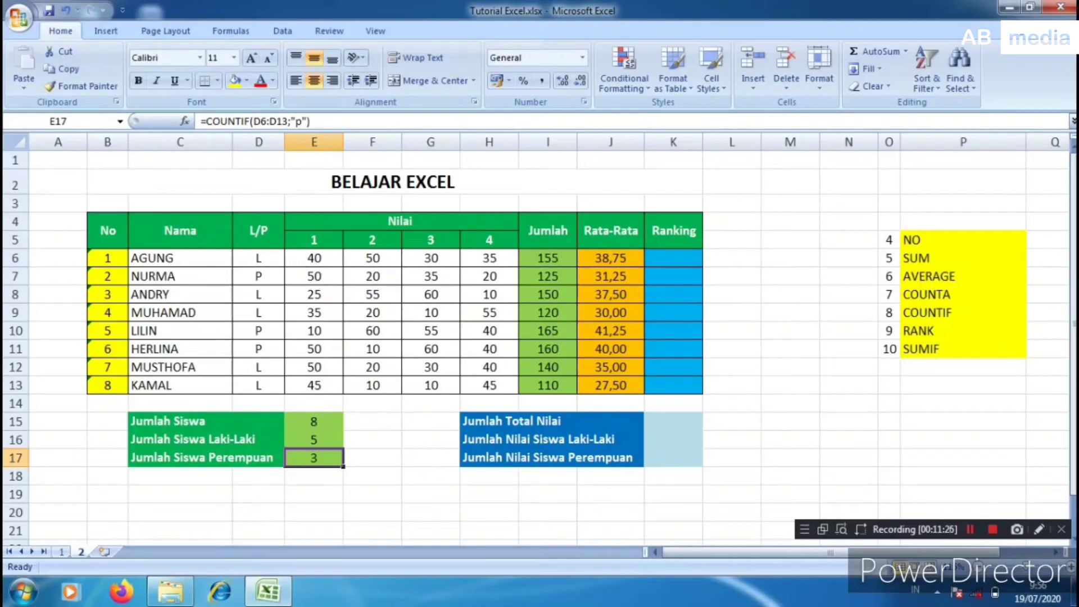
left_click(673, 258)
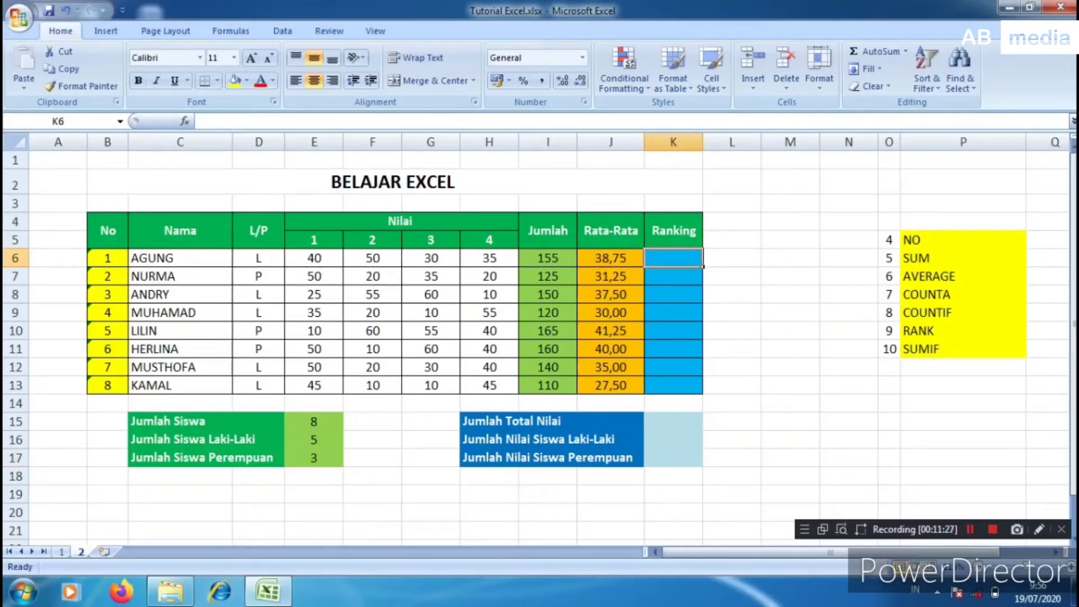
type("=")
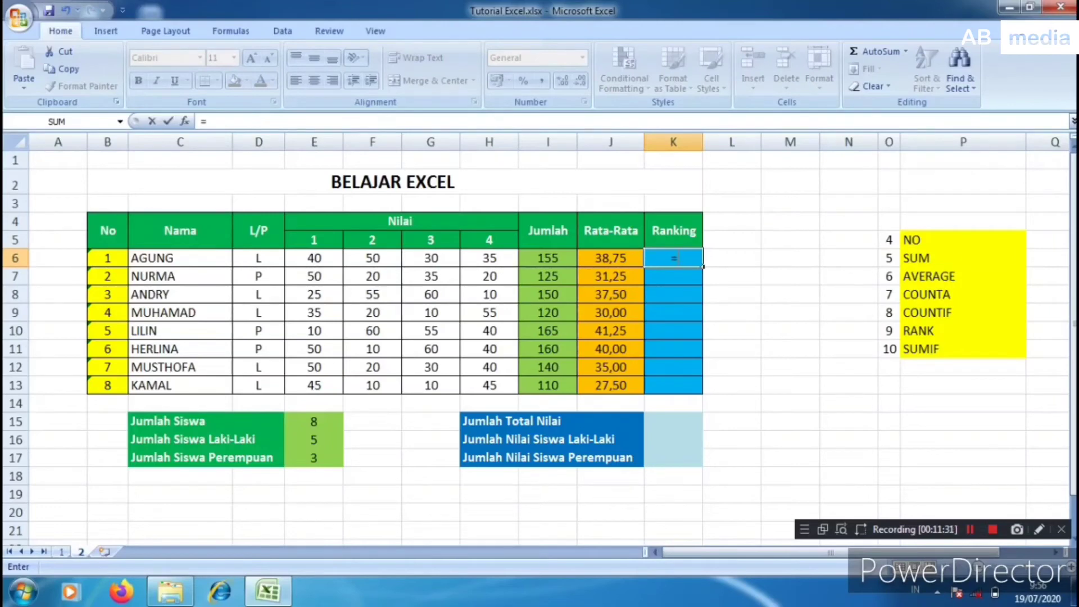
type("rang")
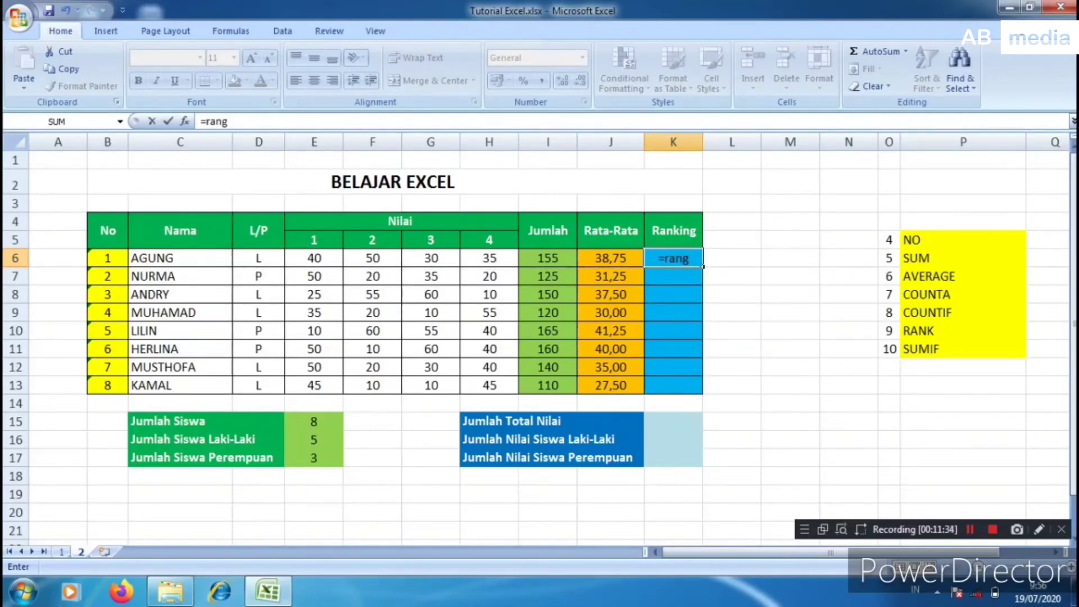
key("BackSpace")
type("k")
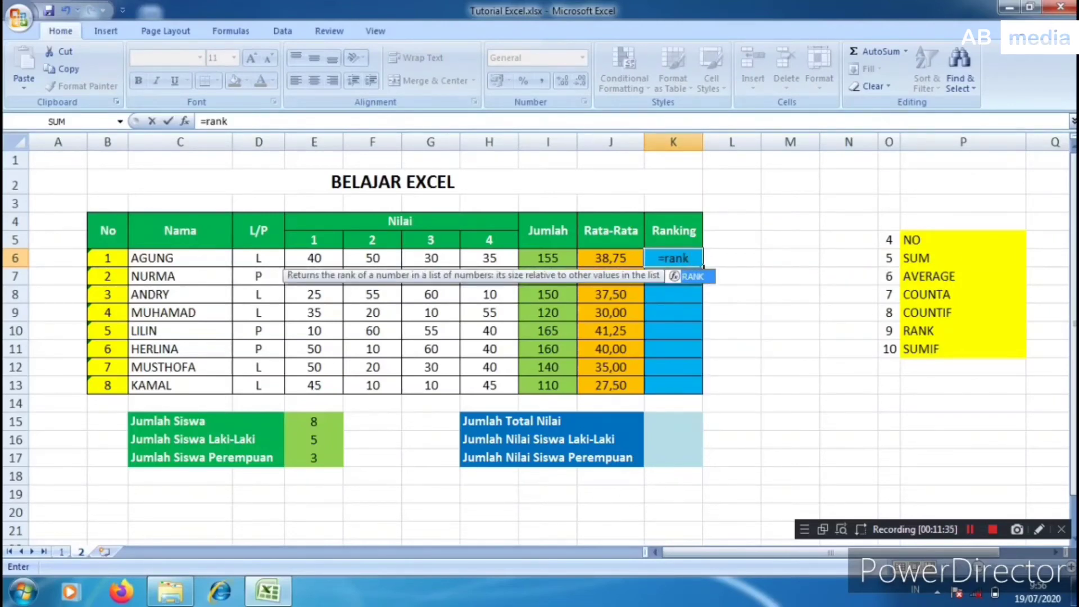
type("(")
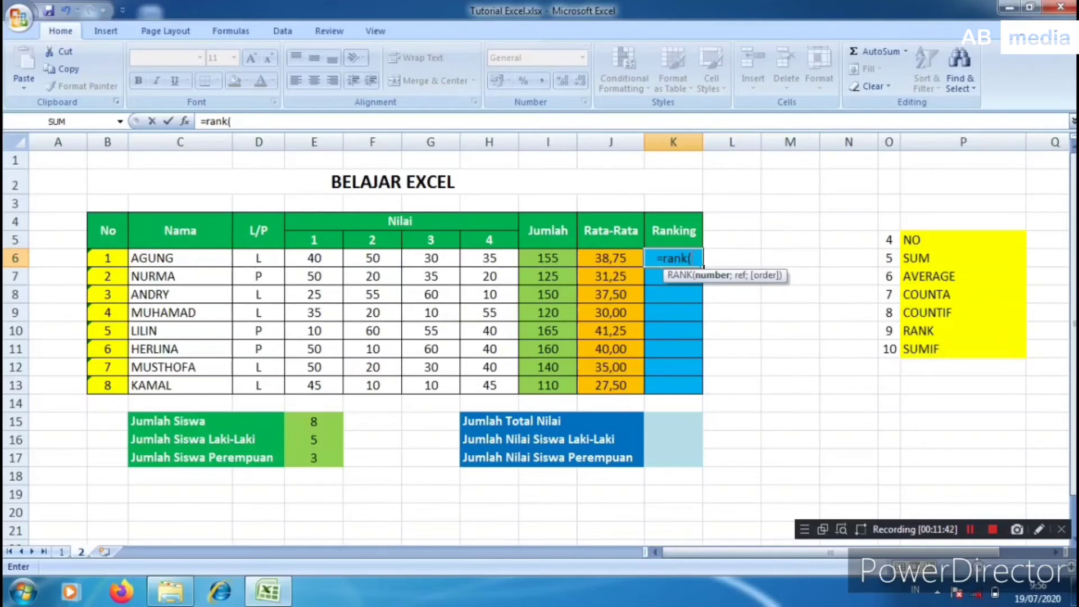
key("Left")
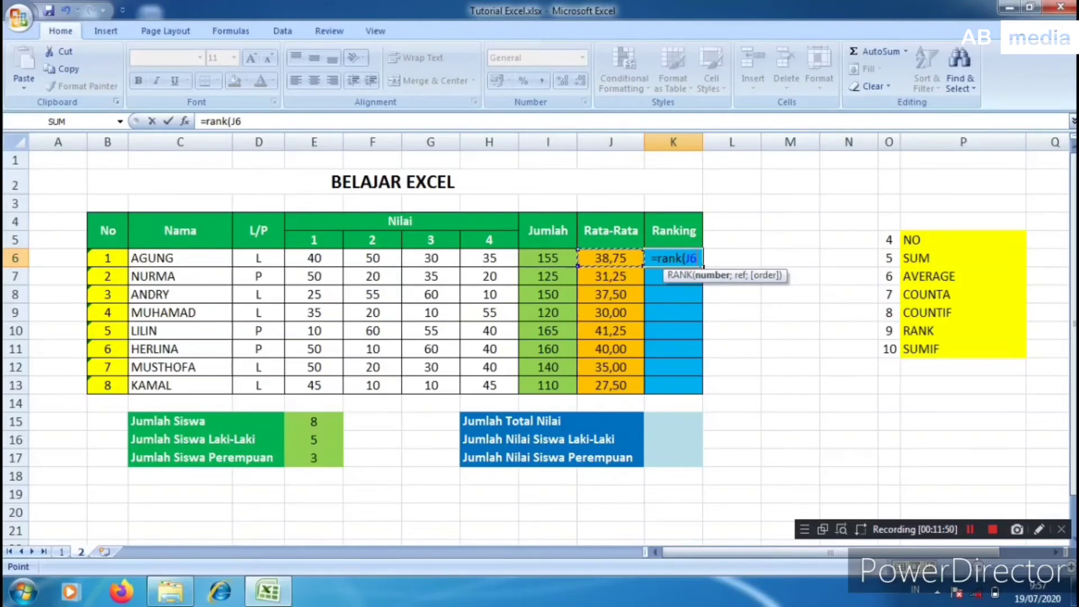
type(";")
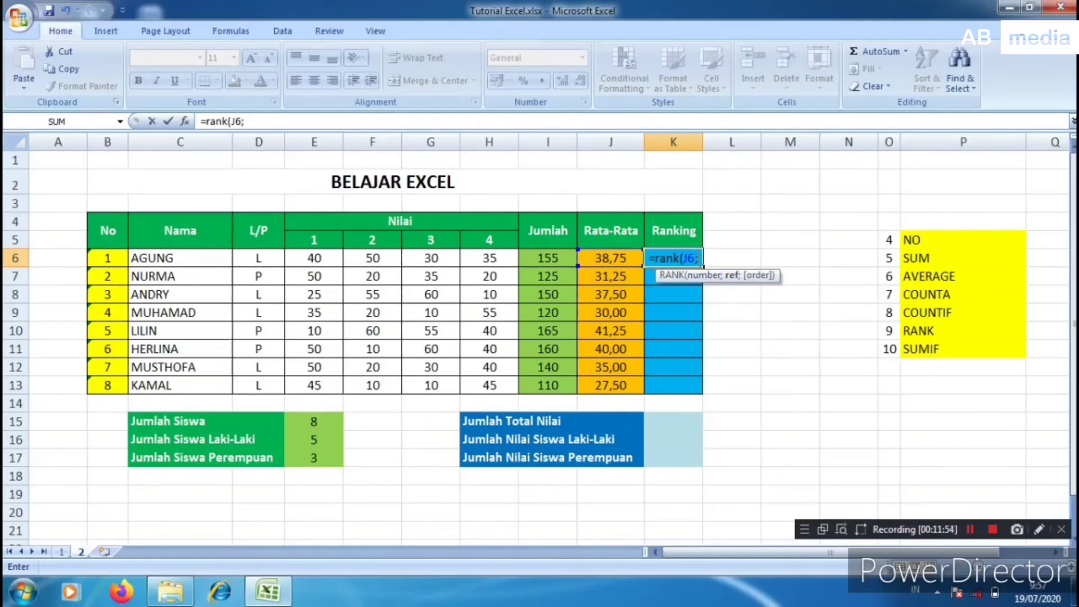
left_click_drag(611, 258, 610, 385)
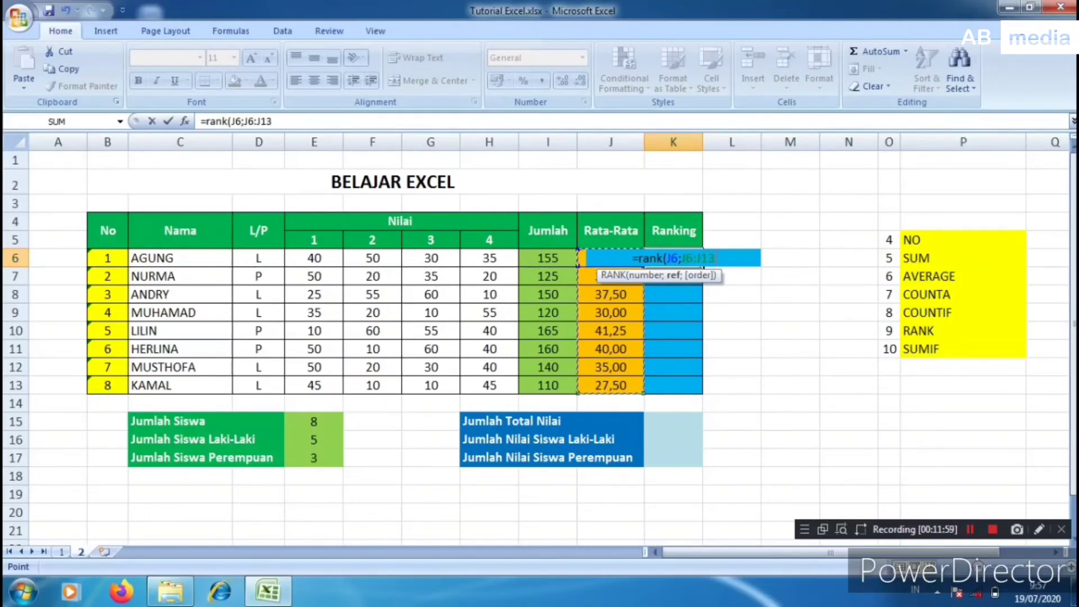
type(";")
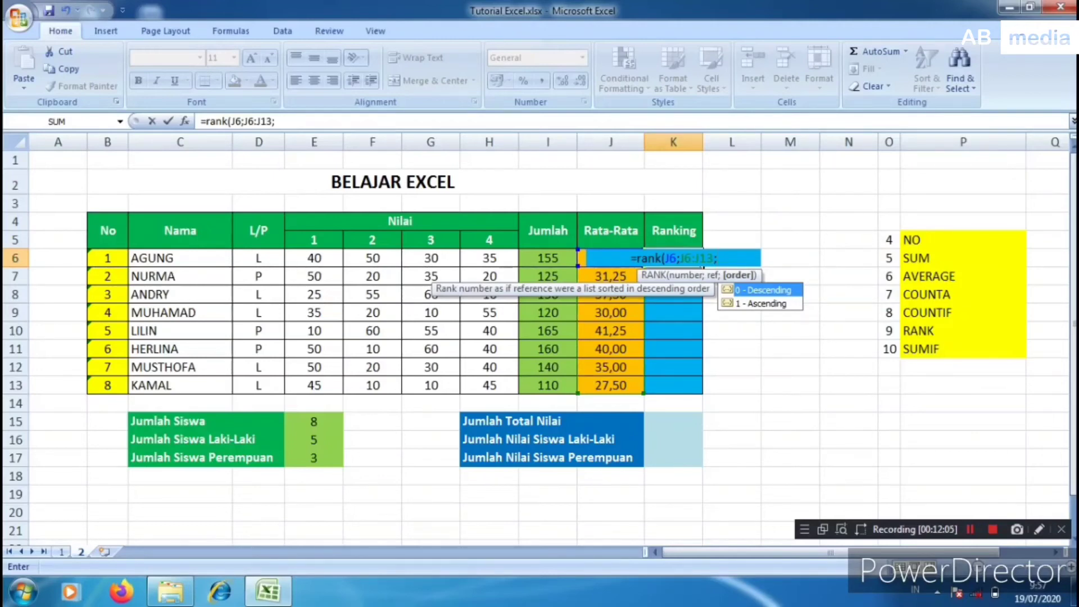
type("0")
key("Return")
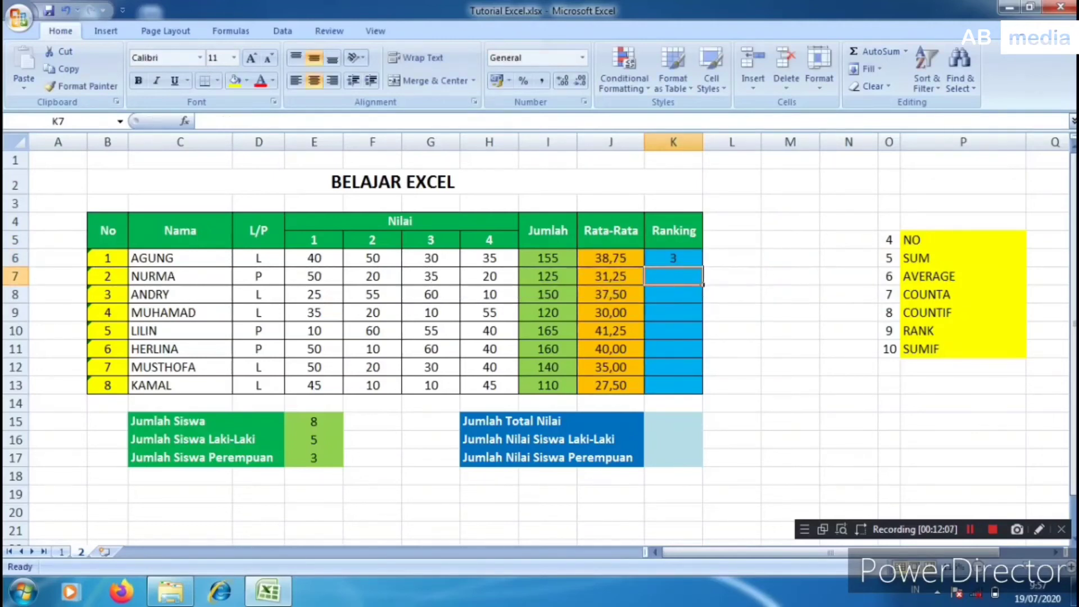
Fill the K6 ranking formula down to K13 and check the references in the copies in K7 and K13.
left_click(674, 258)
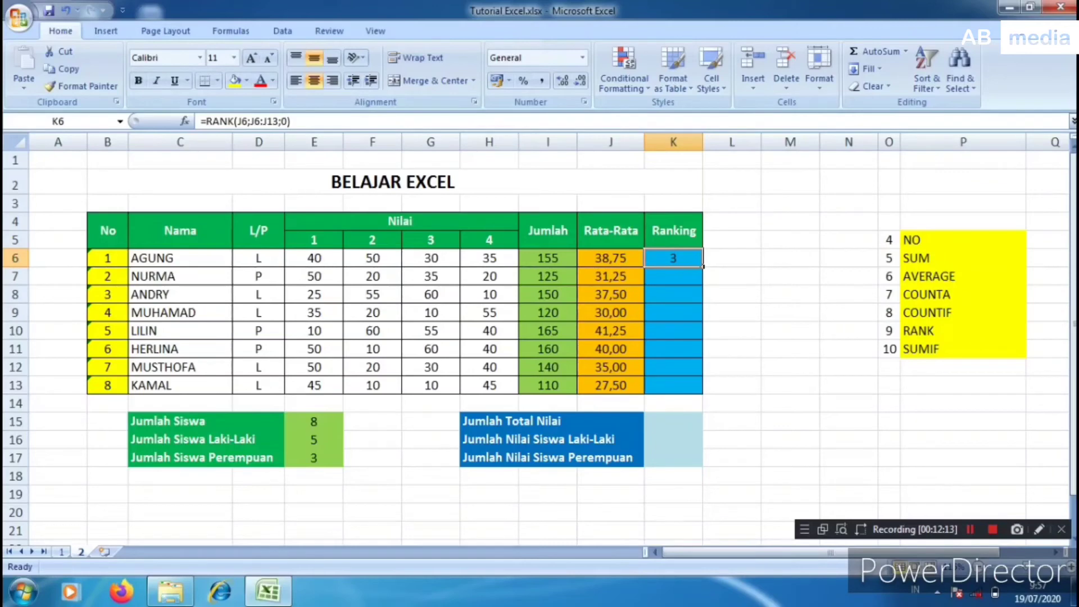
left_click_drag(703, 266, 703, 395)
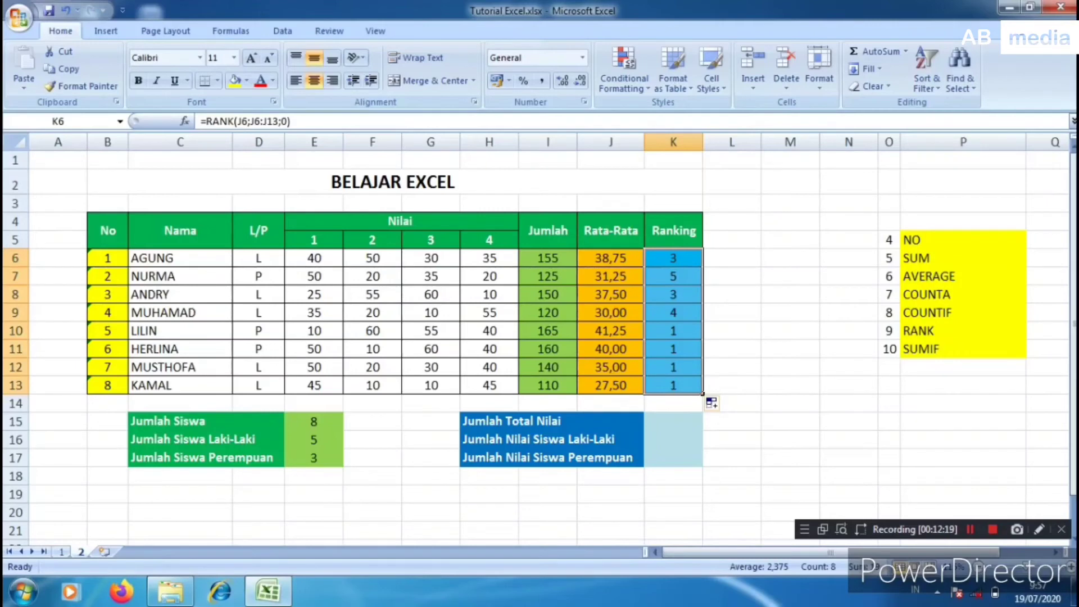
left_click(673, 277)
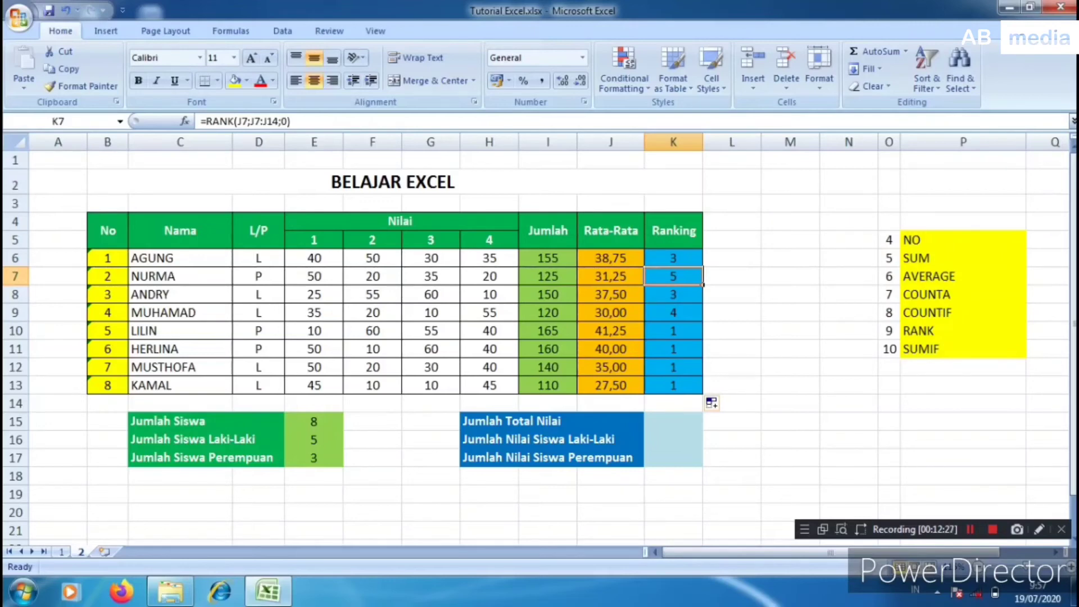
left_click(611, 404)
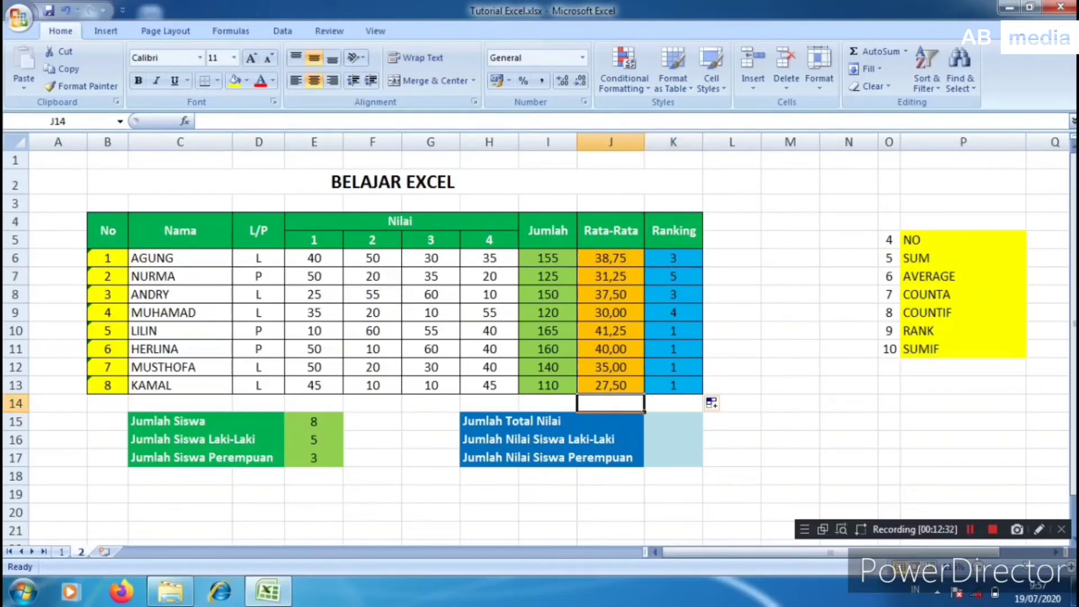
left_click(611, 513)
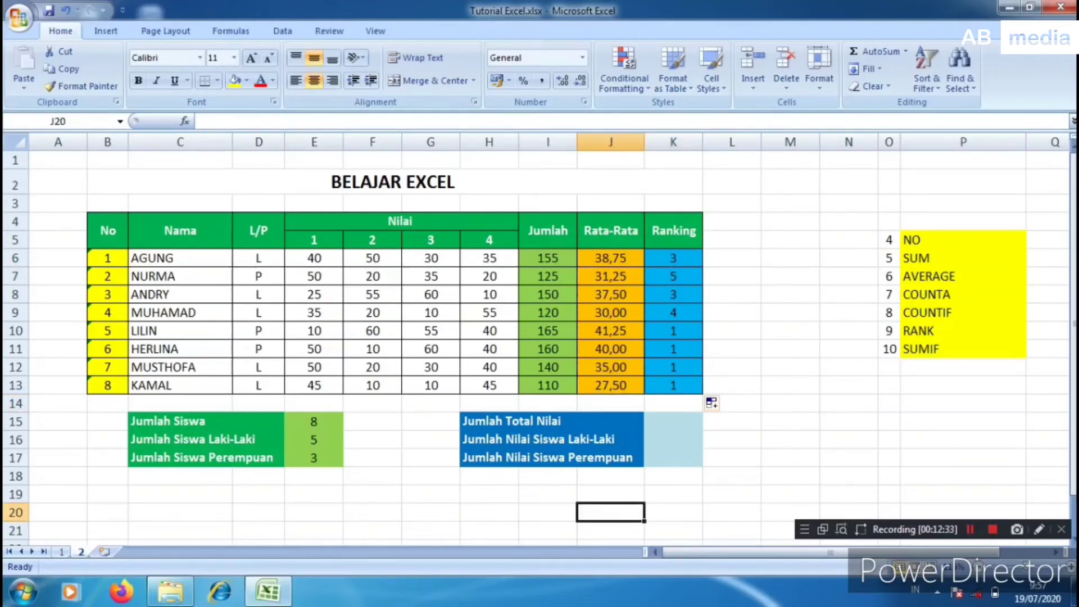
left_click(673, 386)
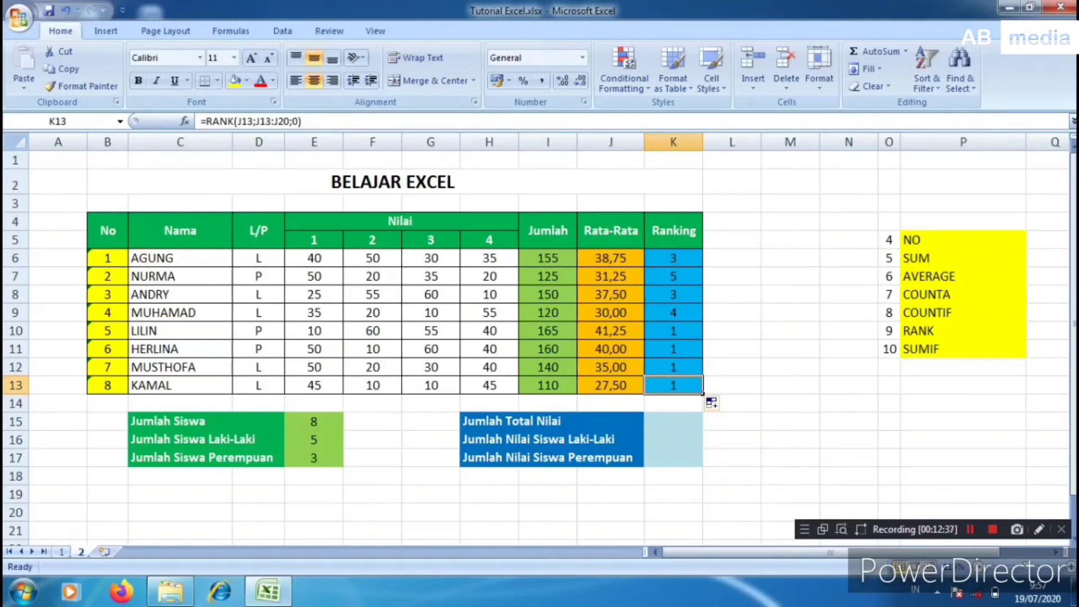
left_click(611, 513)
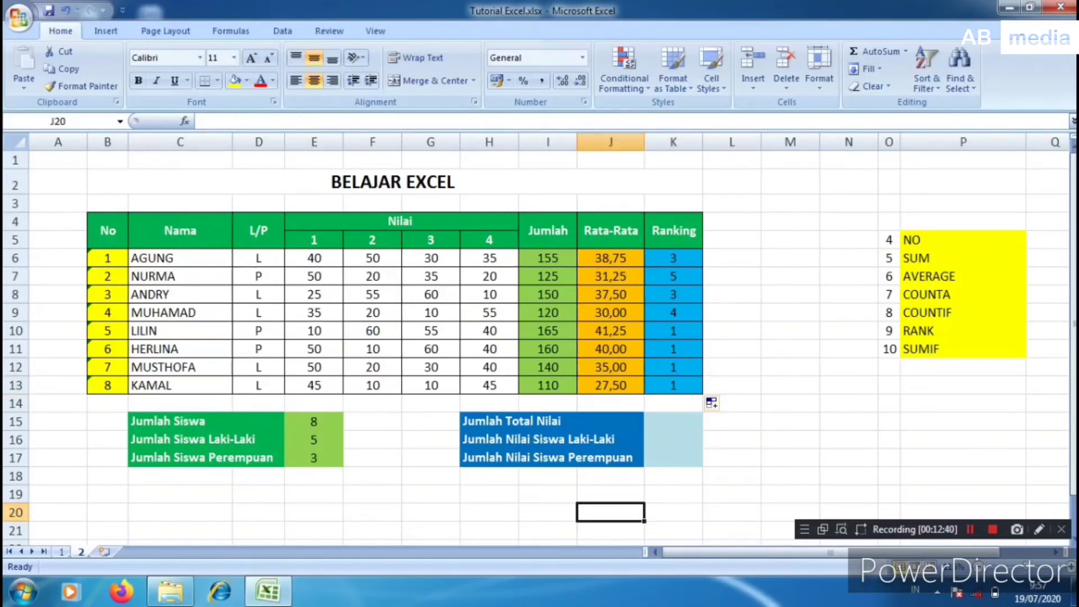
Make the reference range of the RANK formula in K6 absolute as $J$6:$J$13.
left_click(674, 258)
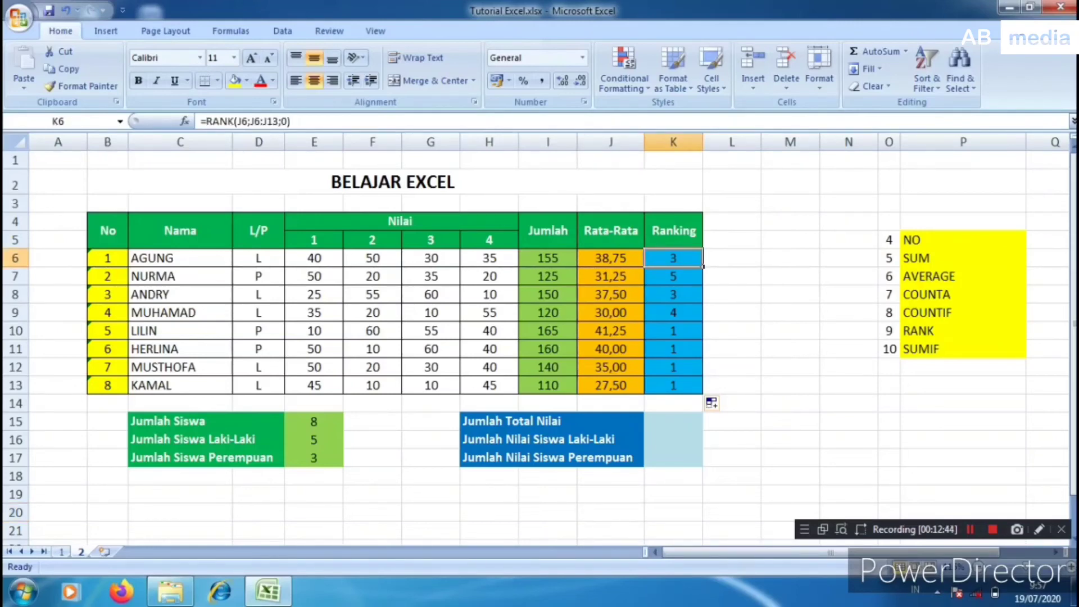
key("F2")
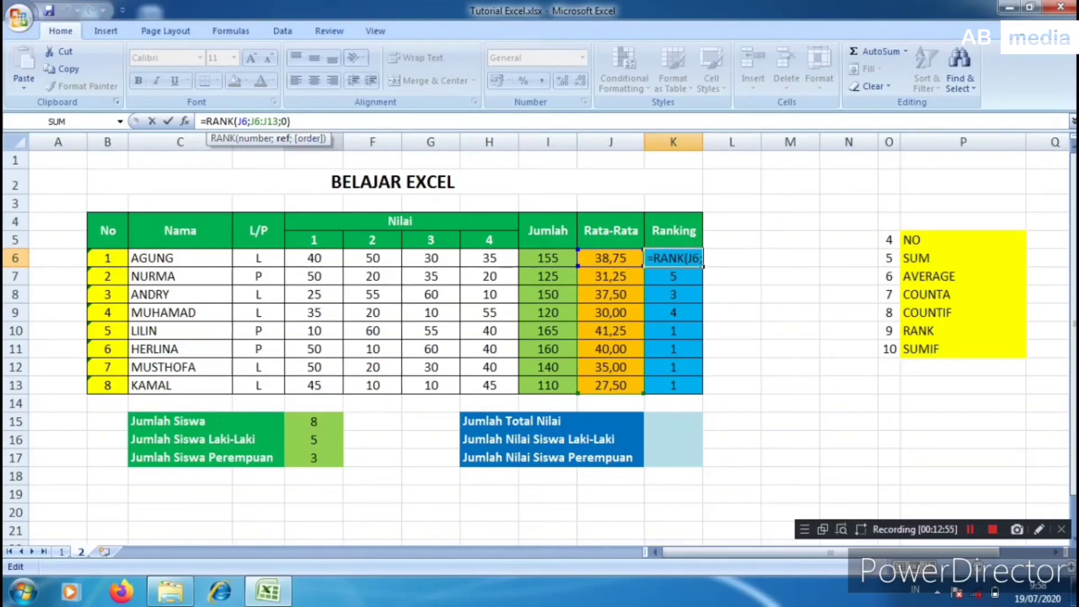
key("F4")
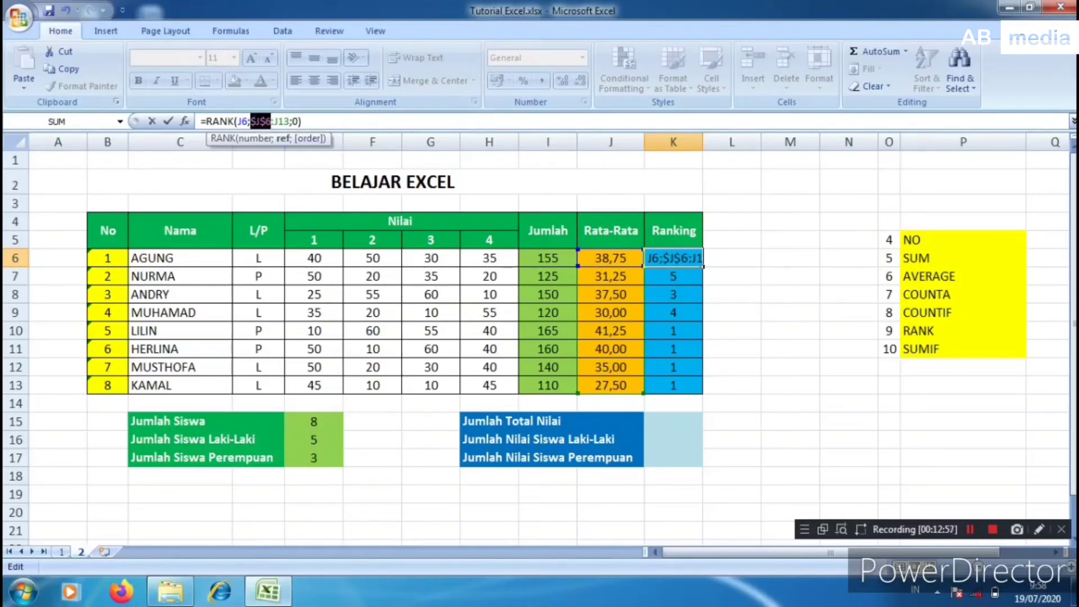
key("Right")
key("Right")
key("F4")
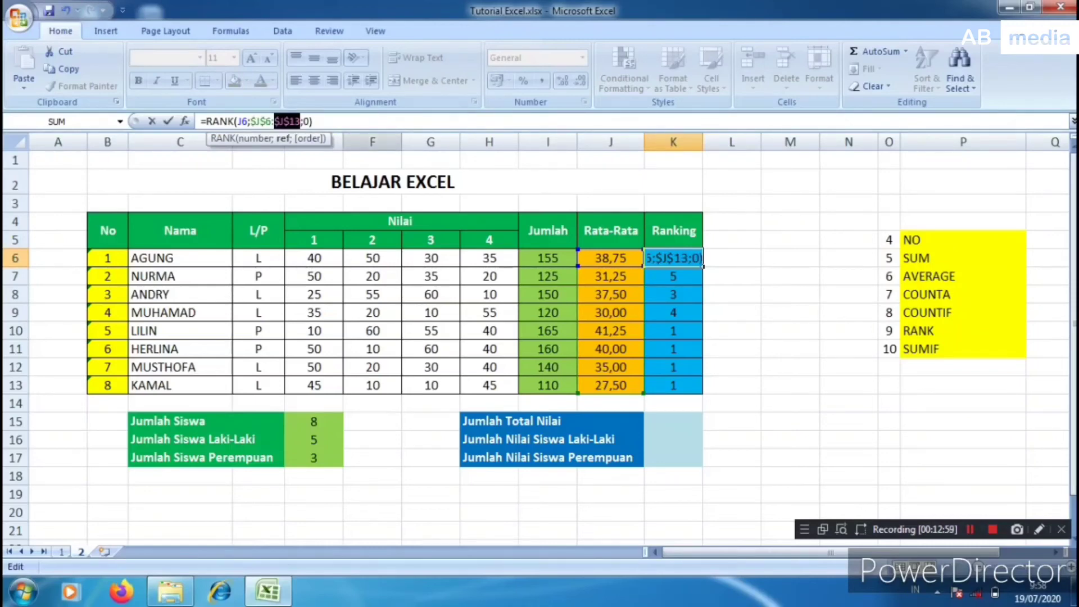
key("Return")
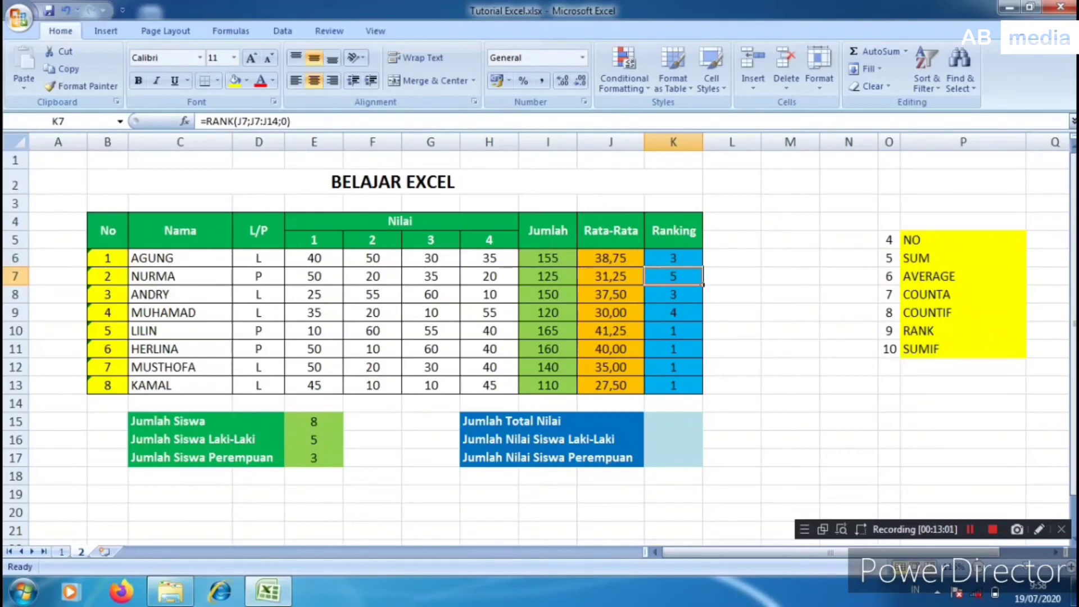
Fill the RANK formula with the absolute range from K6 down through K13 in the Ranking column.
key("Up")
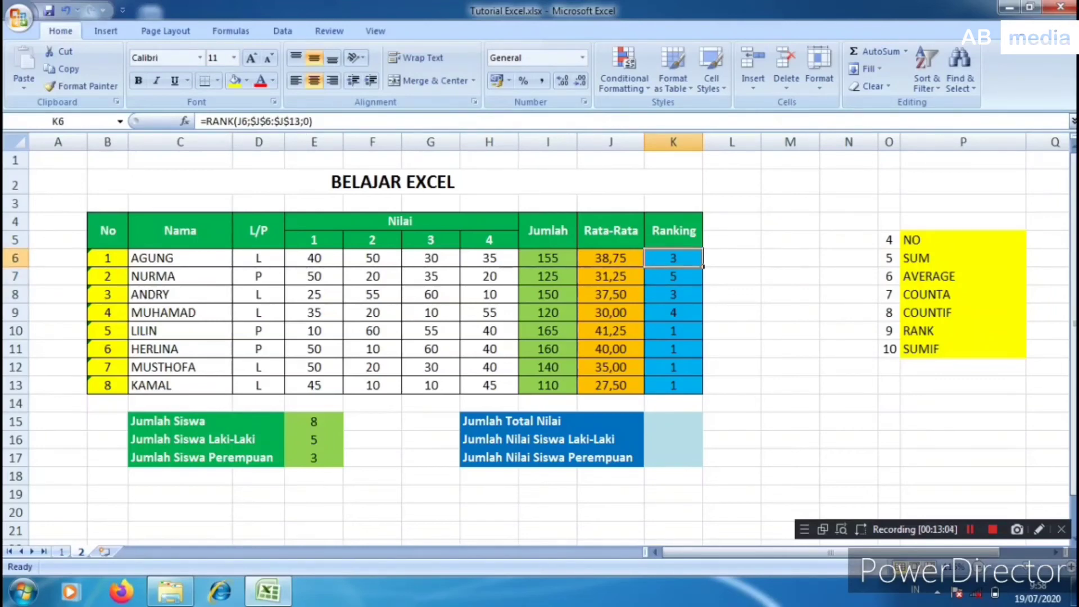
double_click(703, 266)
left_click(731, 258)
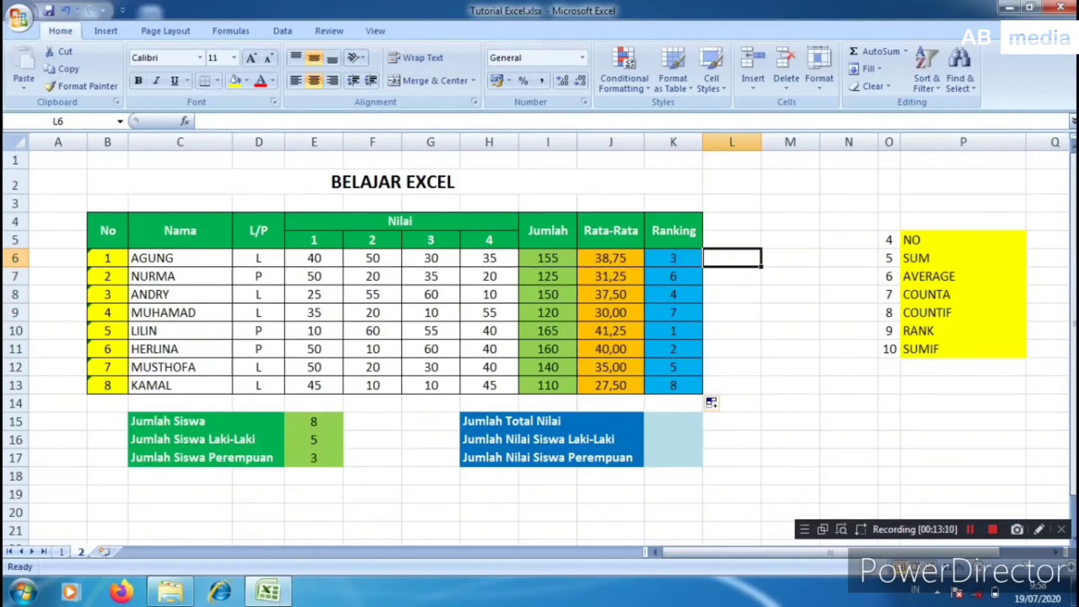
Examine the number, reference and order arguments of the RANK formula in K6 without changing it.
left_click(673, 258)
left_click(337, 121)
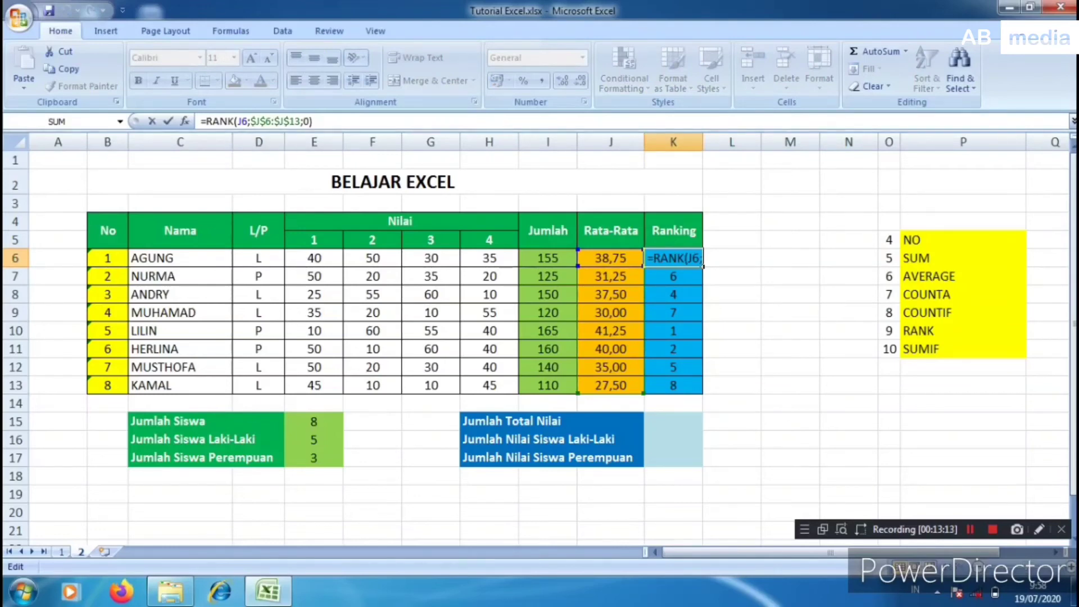
left_click(242, 122)
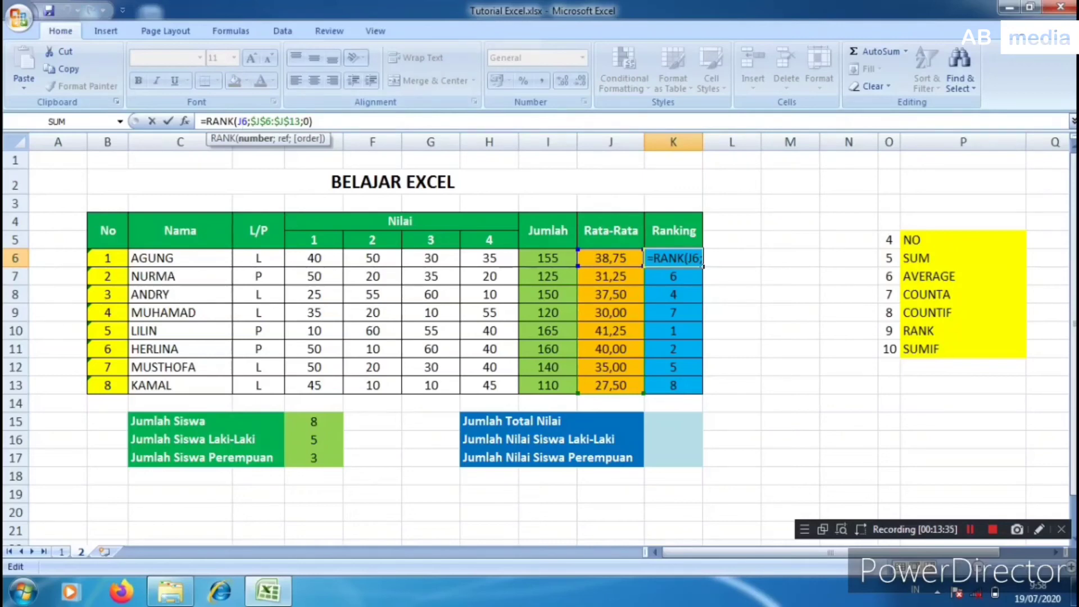
key("Return")
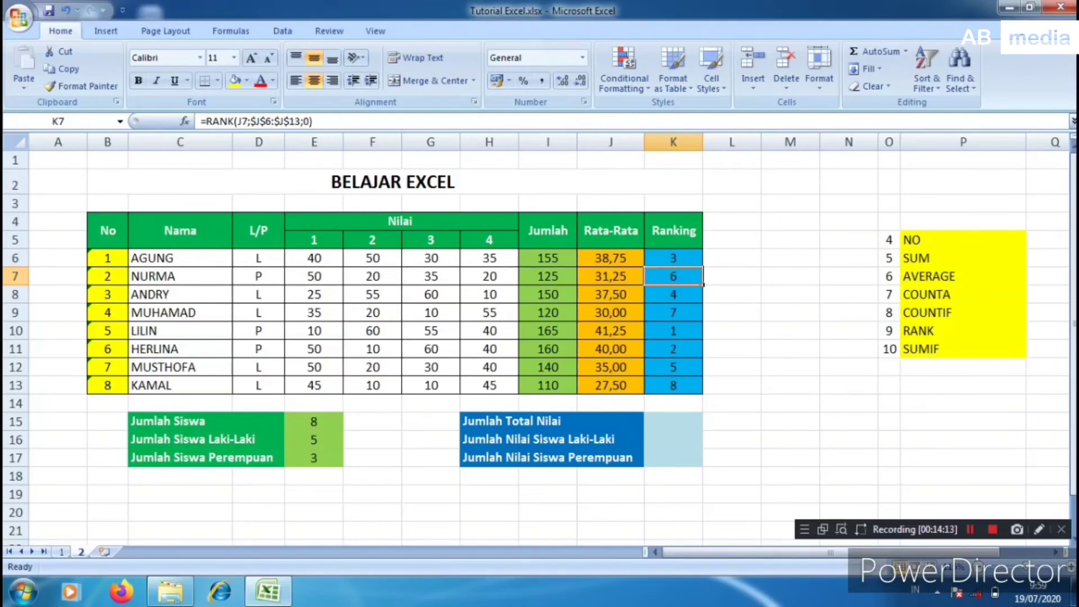
Enter =SUMIF(D6:D13;"L";I6:I13) in K16 to total the male students' scores for Jumlah Nilai Siswa Laki-Laki.
left_click(673, 422)
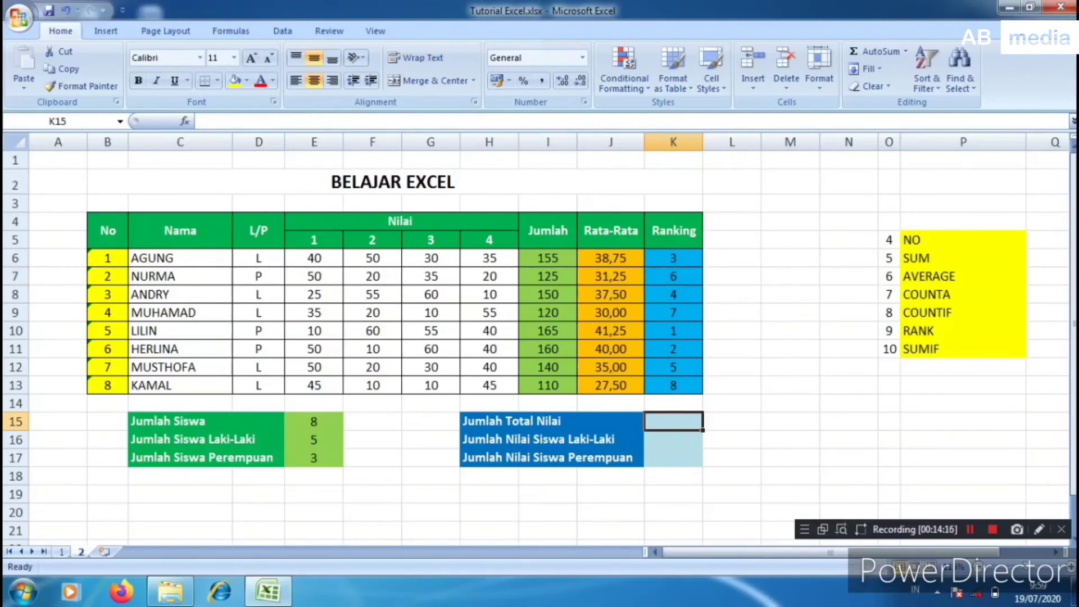
left_click(674, 440)
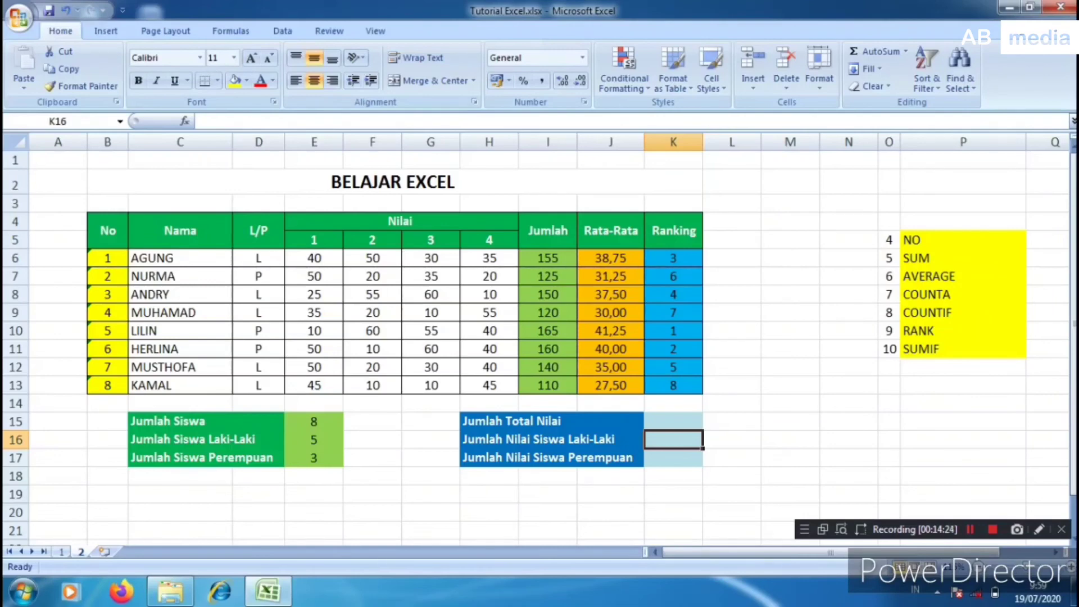
type("=sumif")
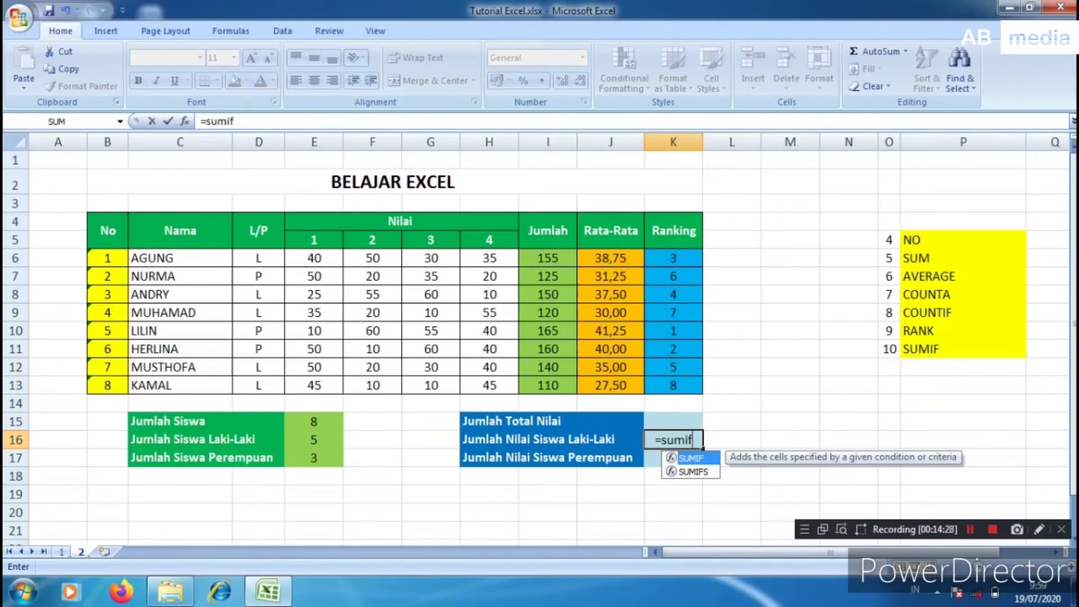
type("(")
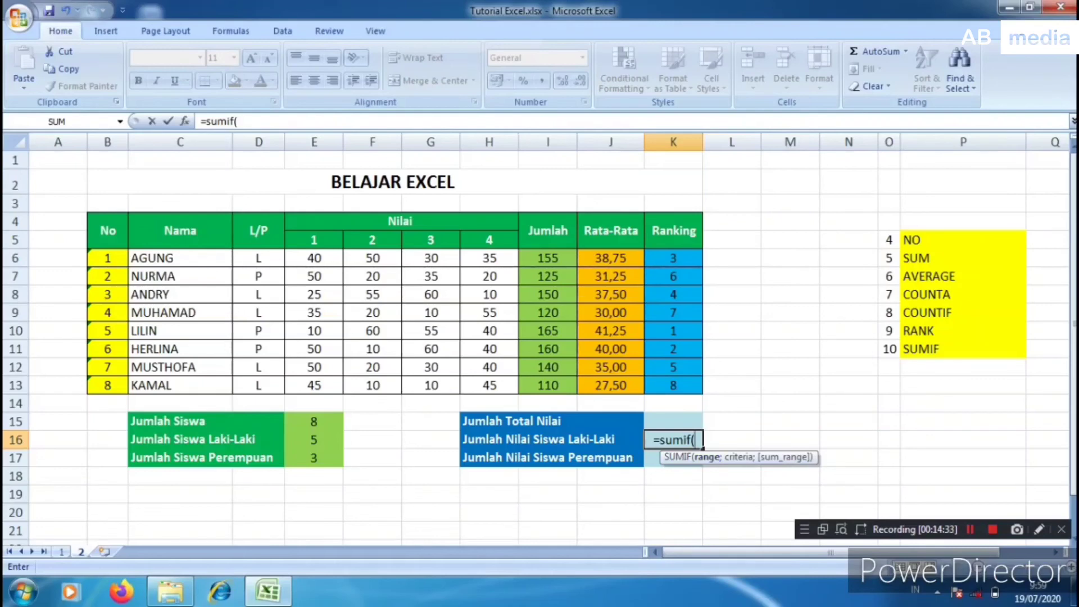
left_click(258, 258)
left_click_drag(259, 258, 258, 388)
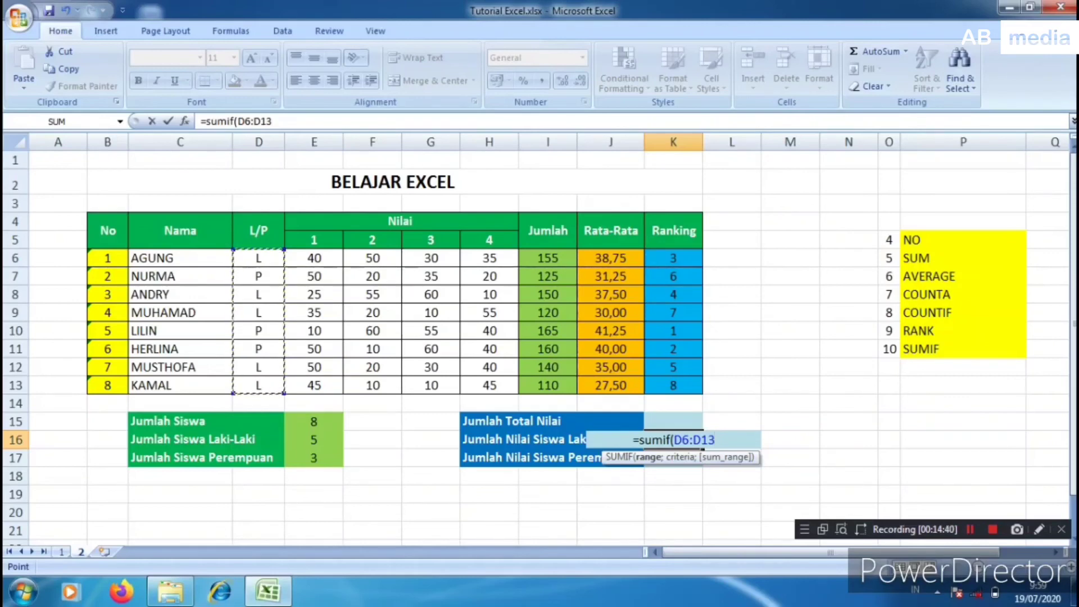
type(";")
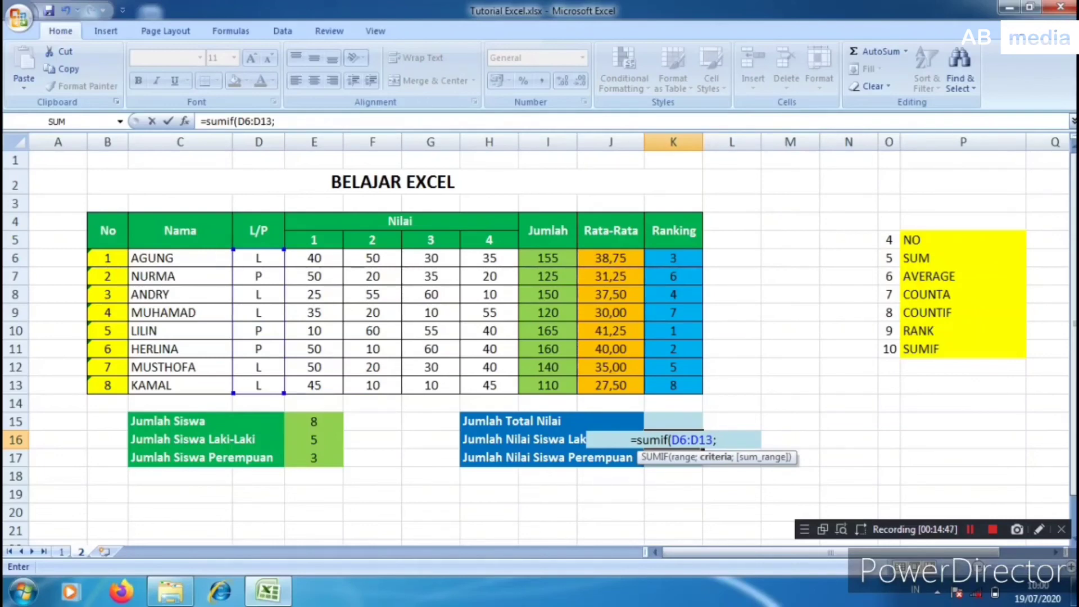
type("\"L")
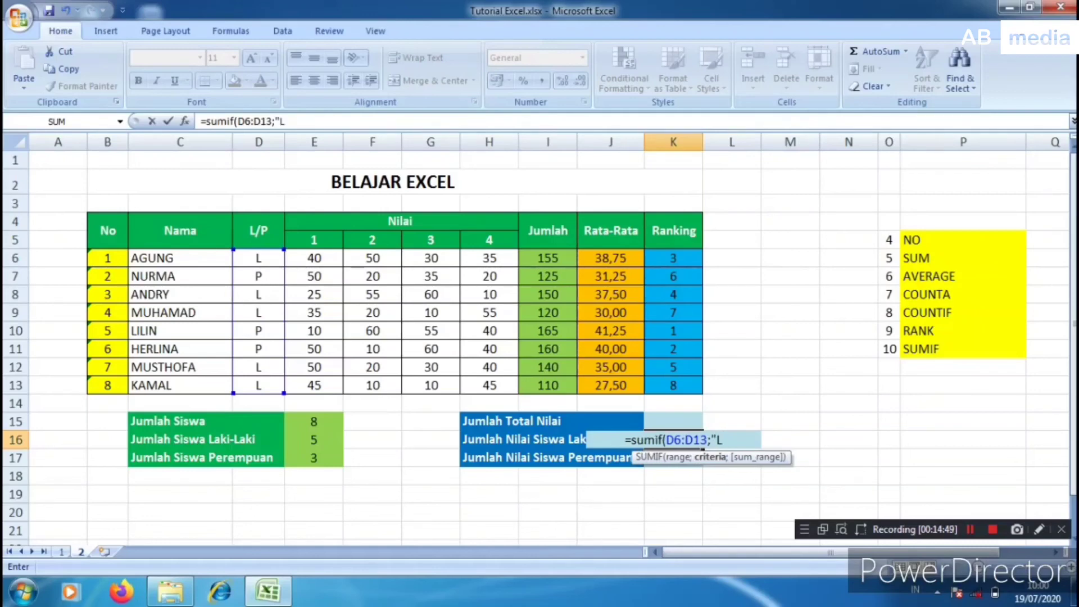
type("\"")
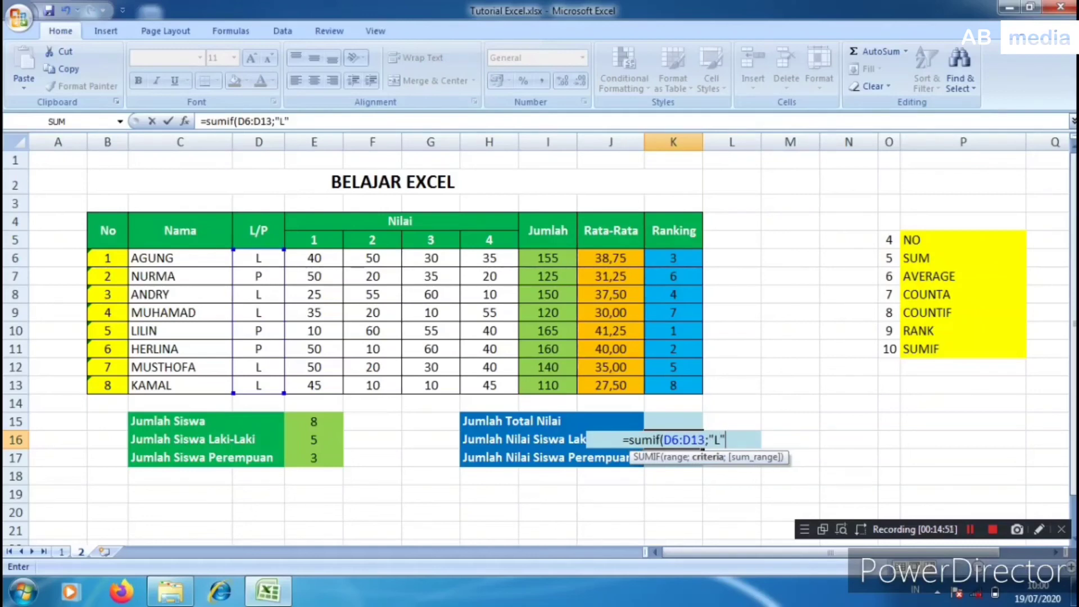
type(";")
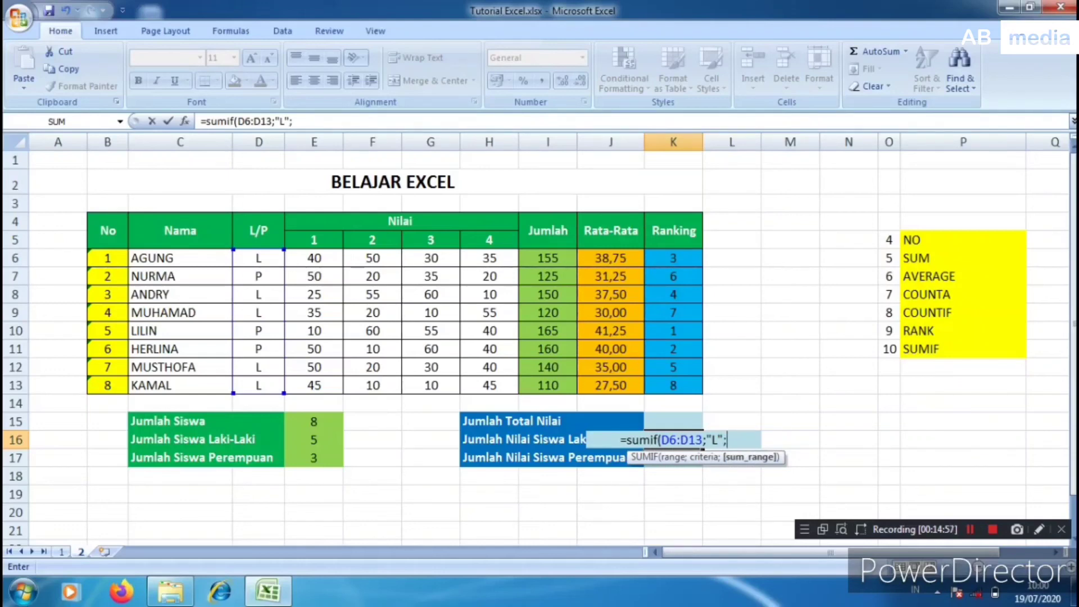
left_click_drag(548, 258, 548, 385)
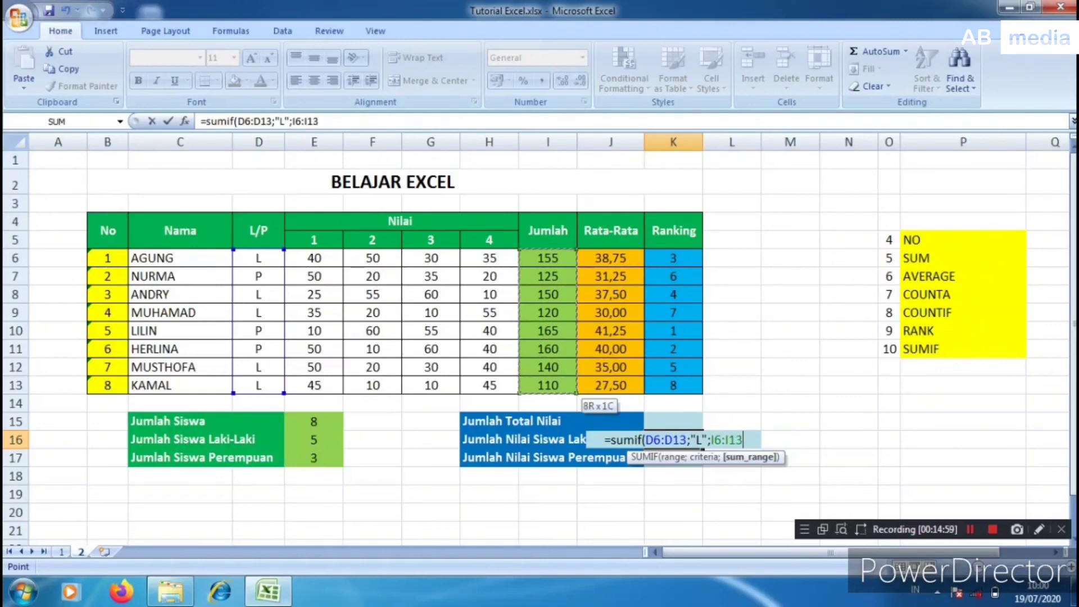
key("Return")
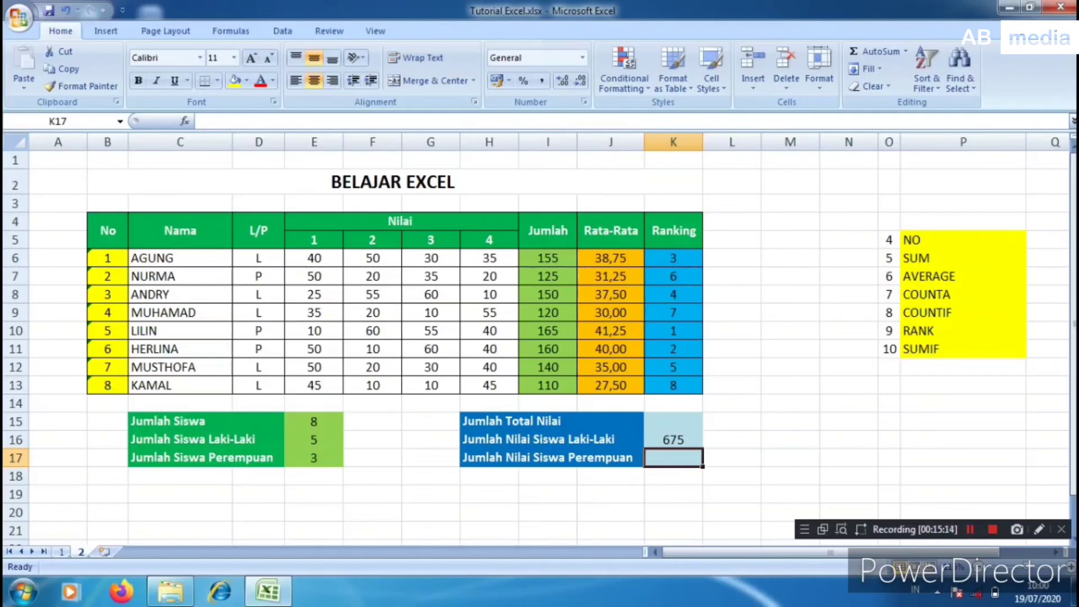
Enter =SUMIF(D6:D13;"P";I6:I13) in K17 to total the female students' scores for Jumlah Nilai Siswa Perempuan.
type("=")
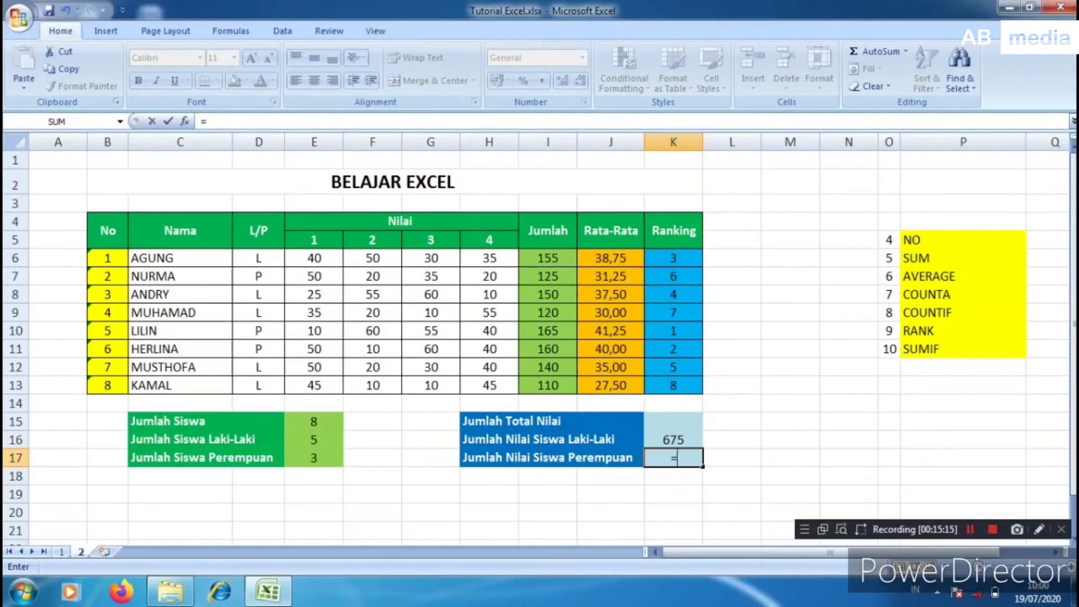
type("sumif")
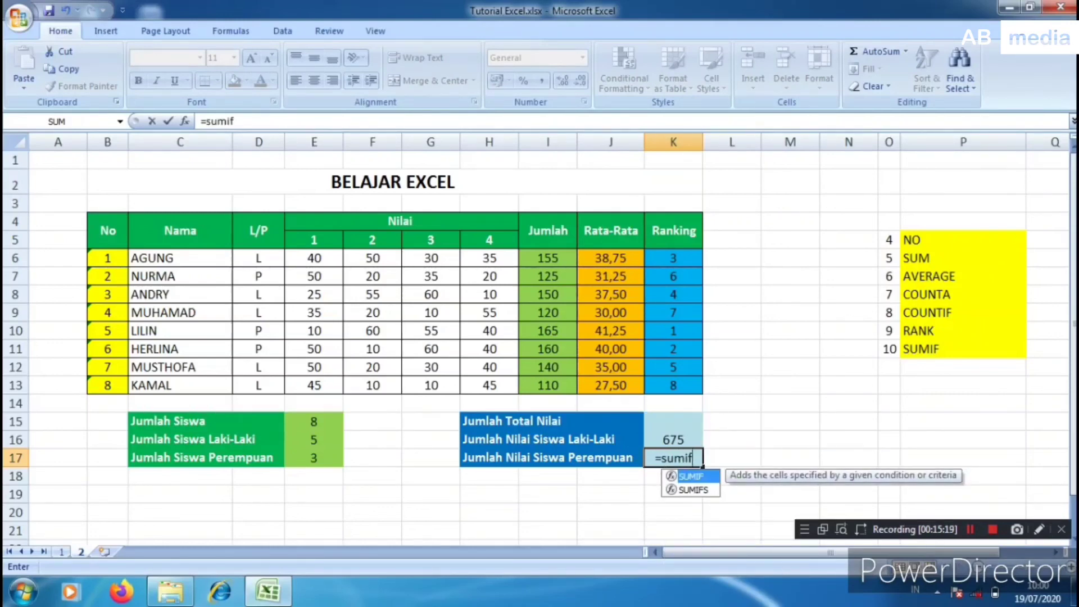
type("(")
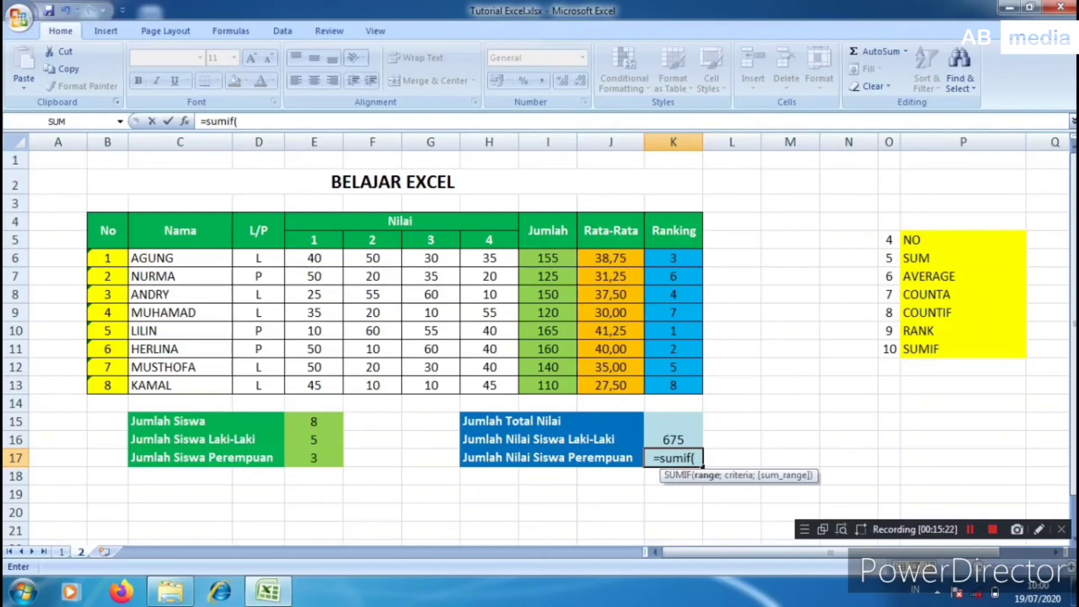
left_click_drag(259, 258, 260, 389)
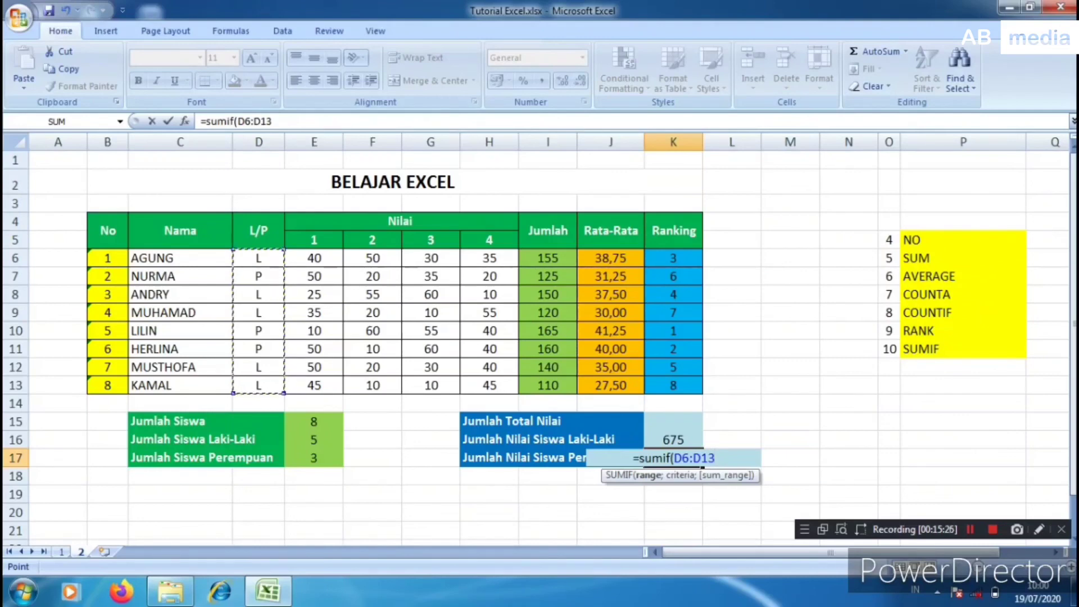
type(";\"")
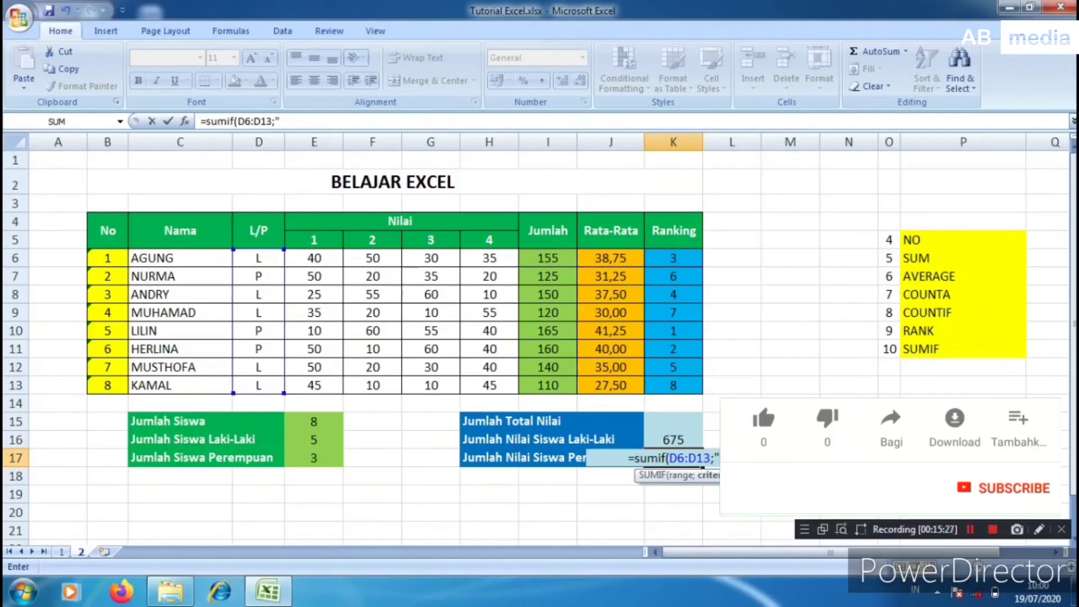
type("P")
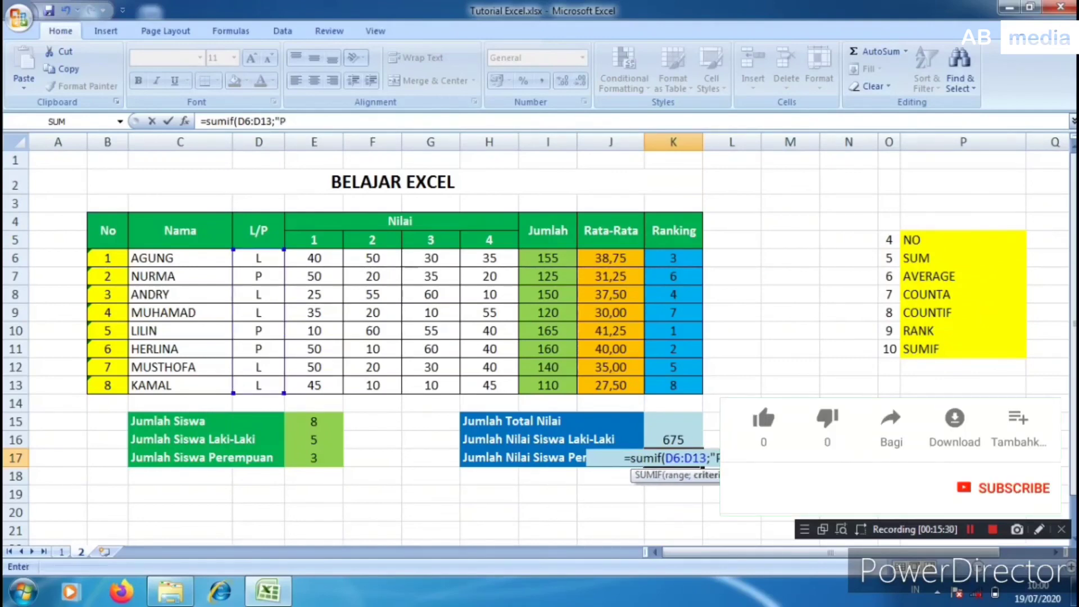
type("\";")
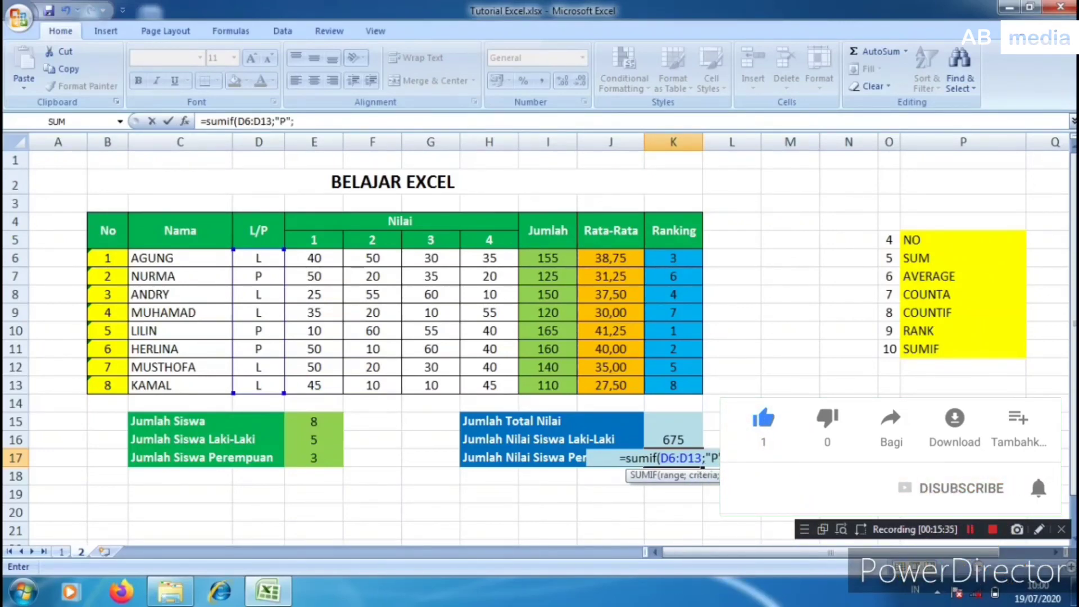
left_click_drag(548, 258, 578, 387)
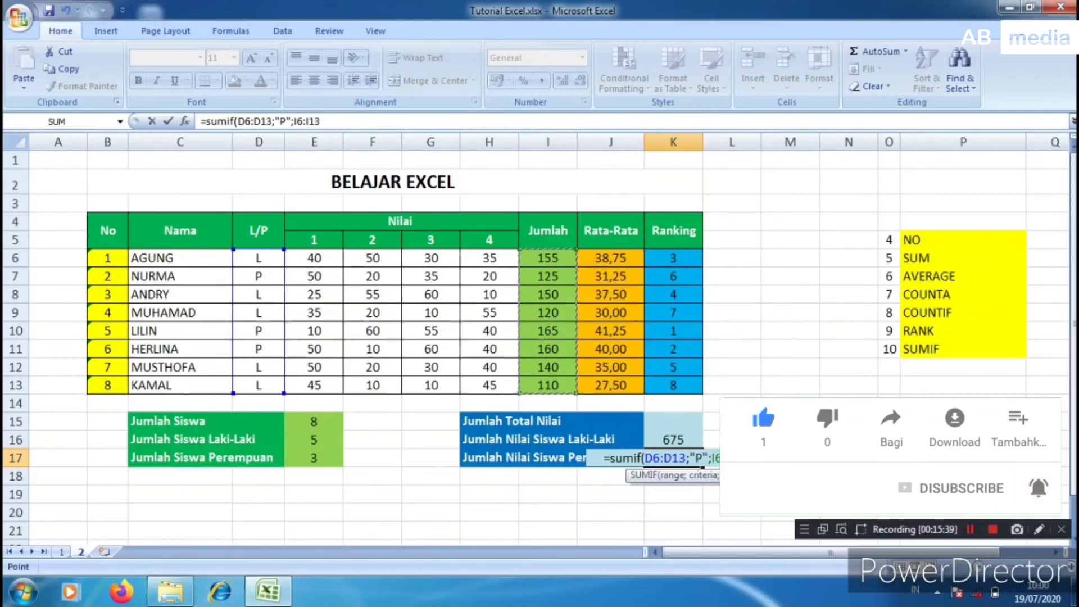
key("Return")
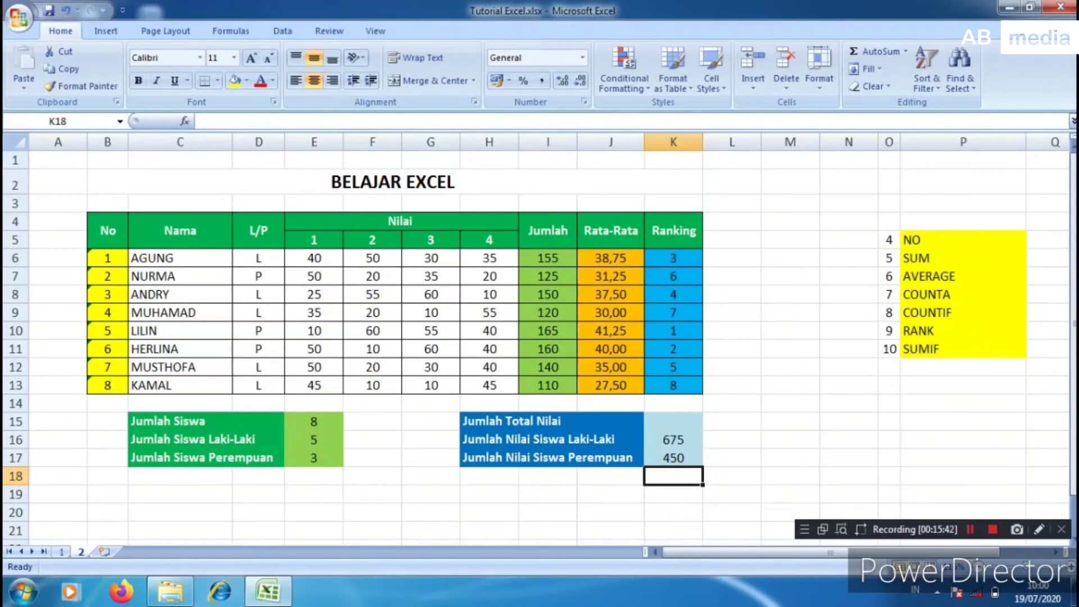